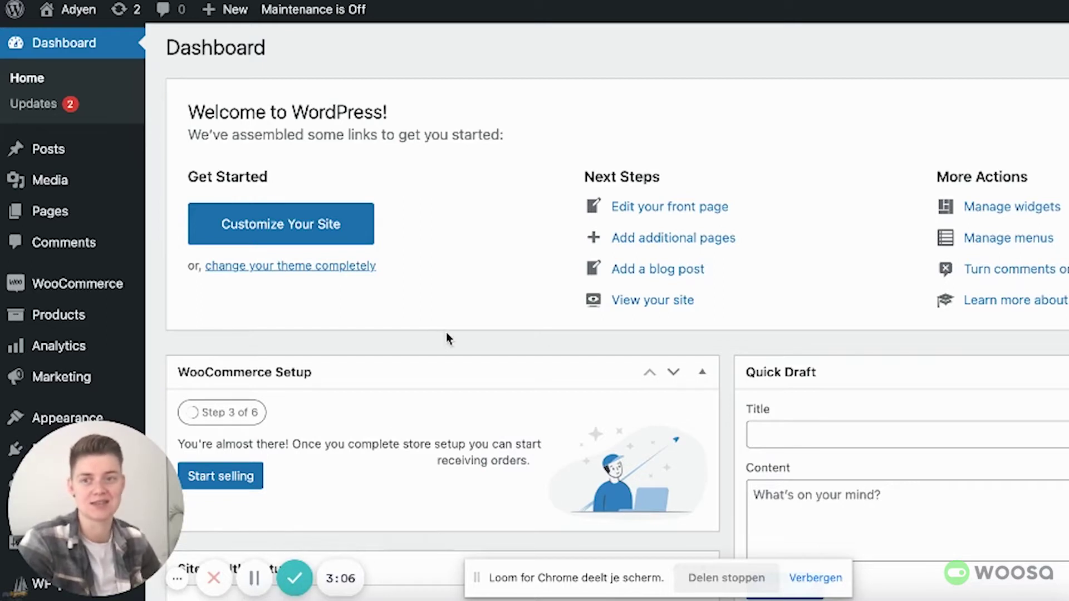
# Step: Open the Adyen licence page under WooCommerce settings, showing Active with 1/1 activations
pyautogui.moveTo(140, 295)
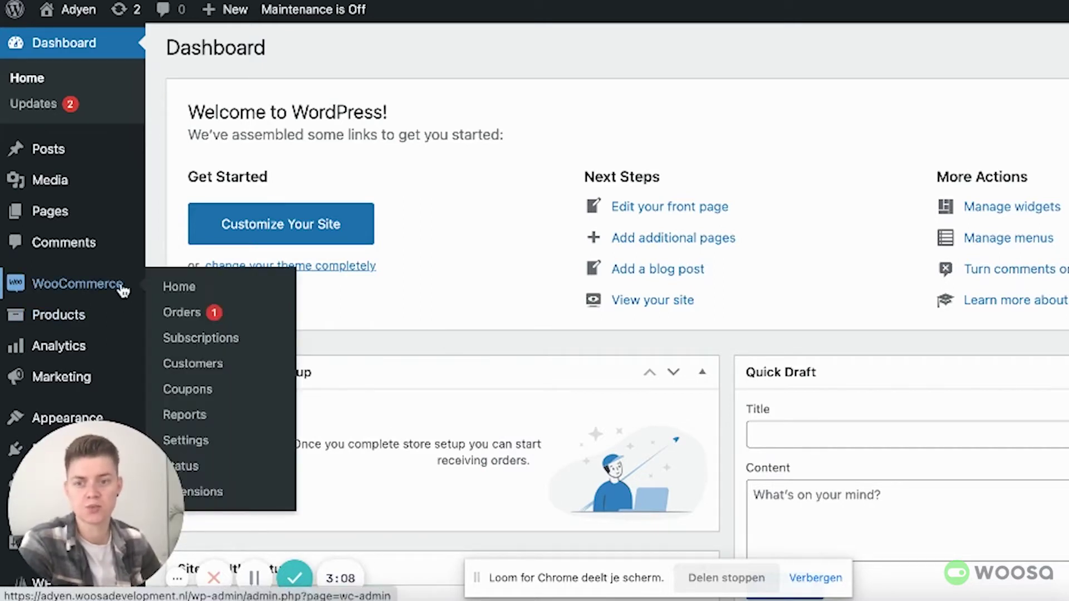
pyautogui.click(187, 440)
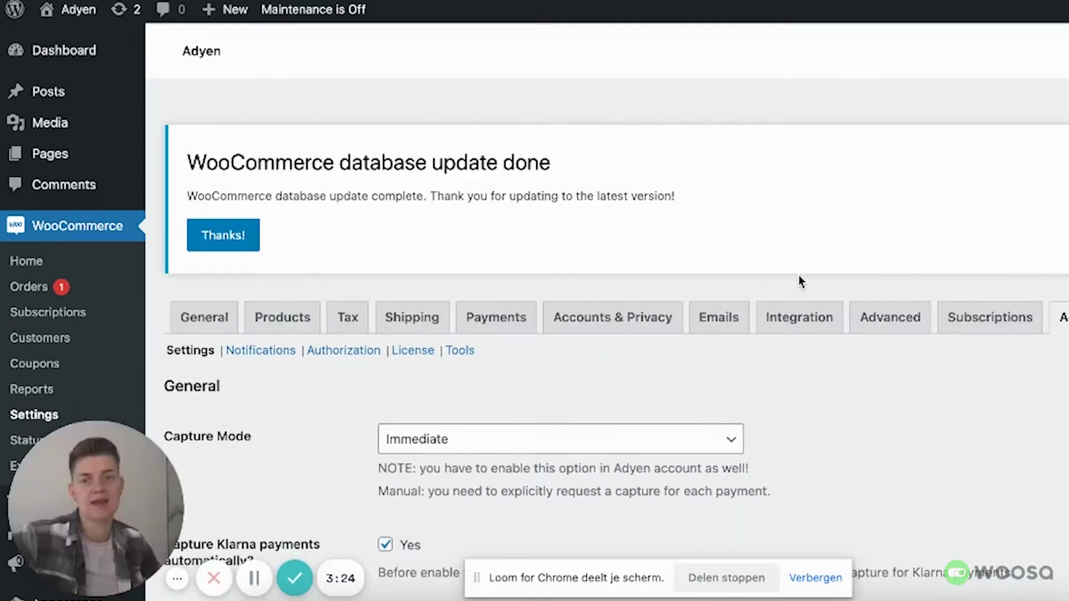
pyautogui.click(414, 353)
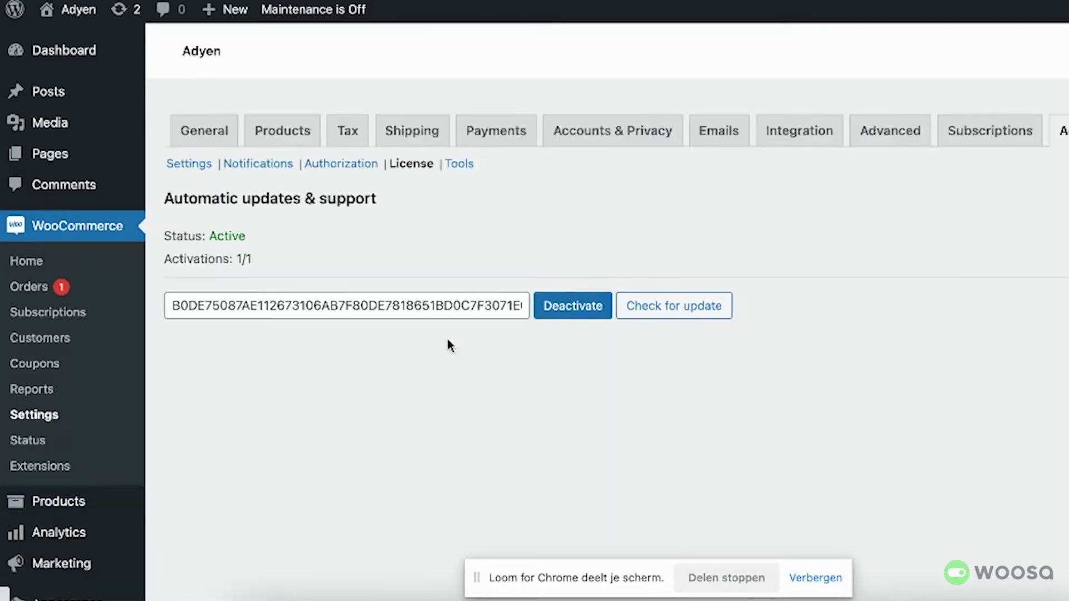
pyautogui.scroll(-2, 386, 414)
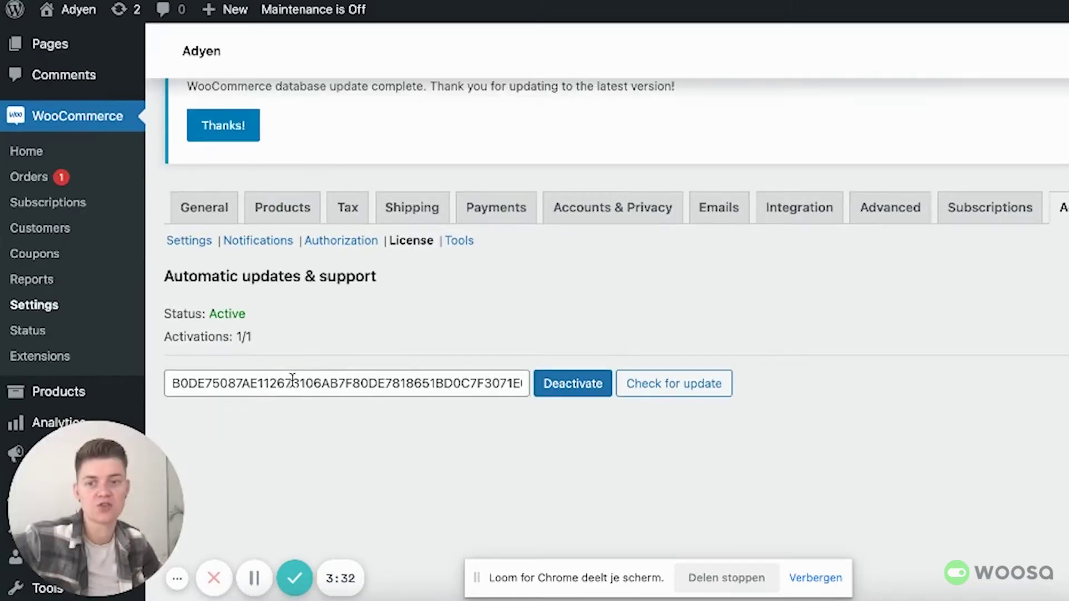
pyautogui.click(240, 384)
pyautogui.moveTo(169, 384); pyautogui.dragTo(547, 459)
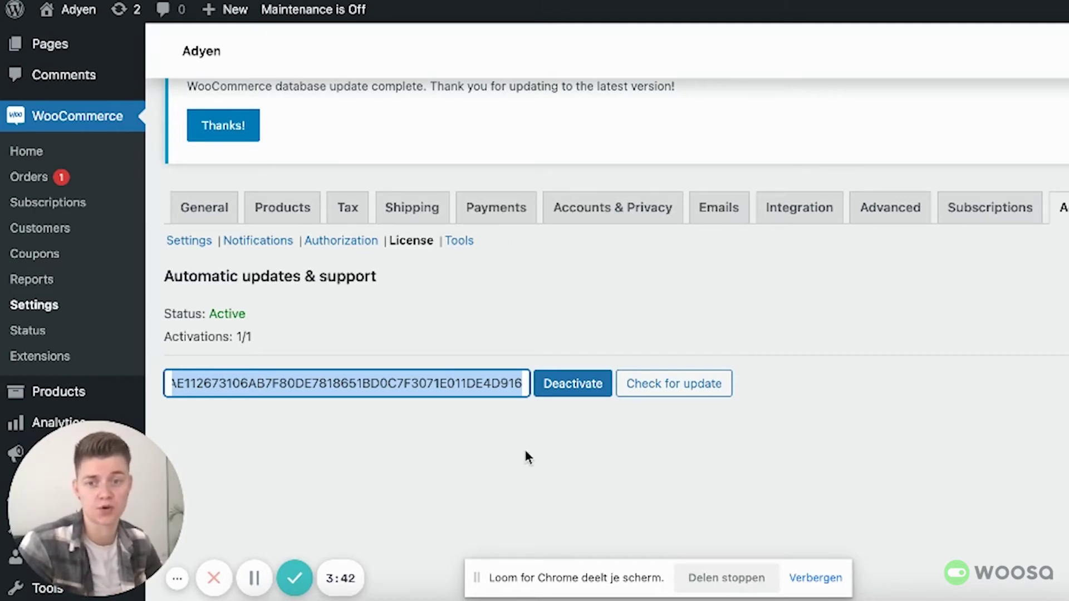
pyautogui.click(526, 451)
pyautogui.doubleClick(213, 312)
pyautogui.moveTo(285, 338); pyautogui.dragTo(218, 339)
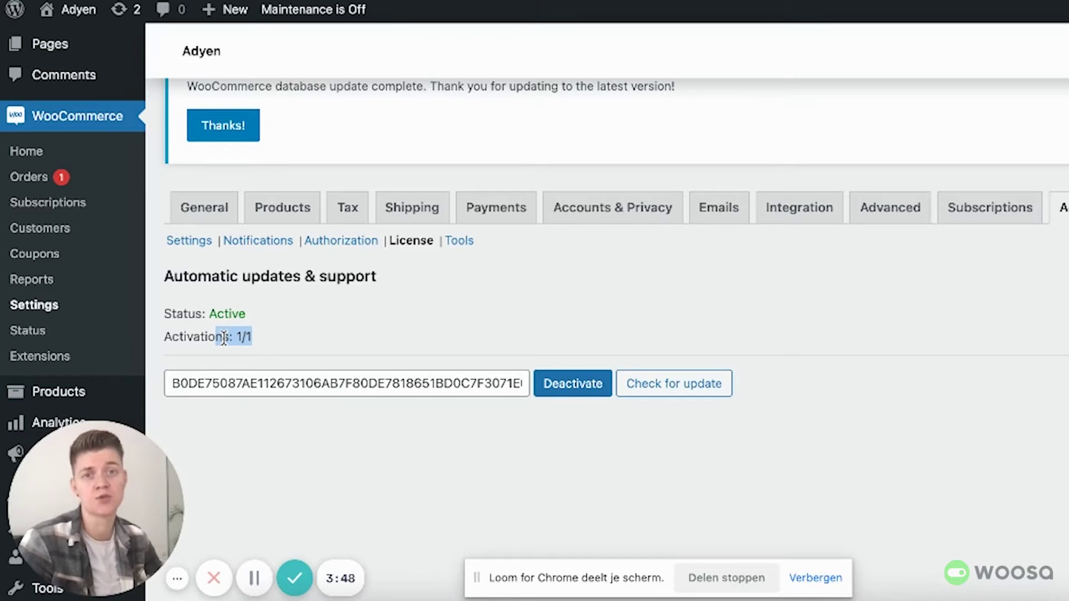
pyautogui.click(243, 337)
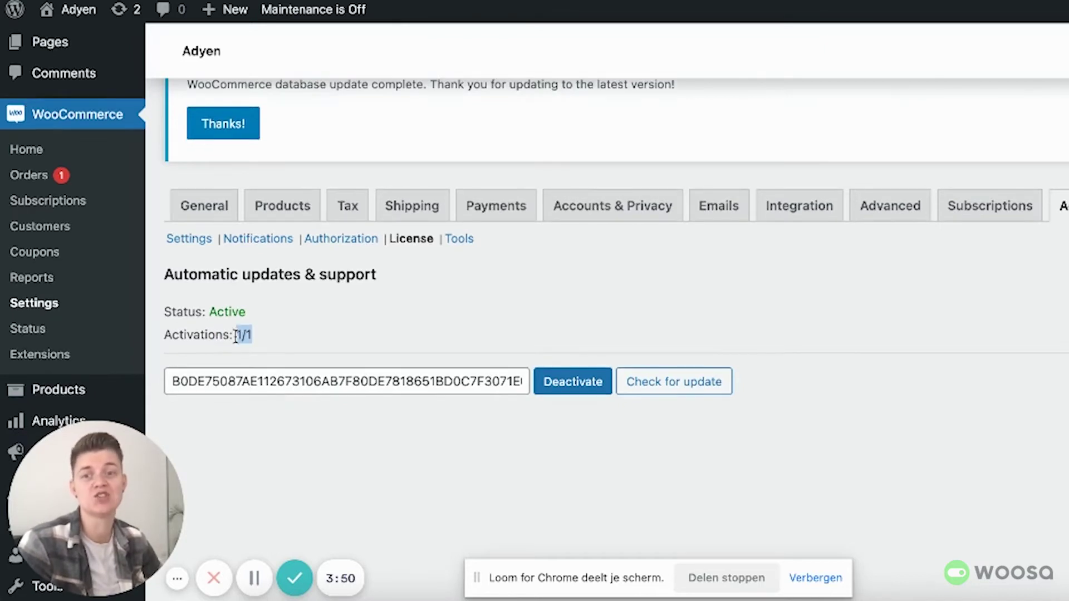
pyautogui.scroll(1, 393, 341)
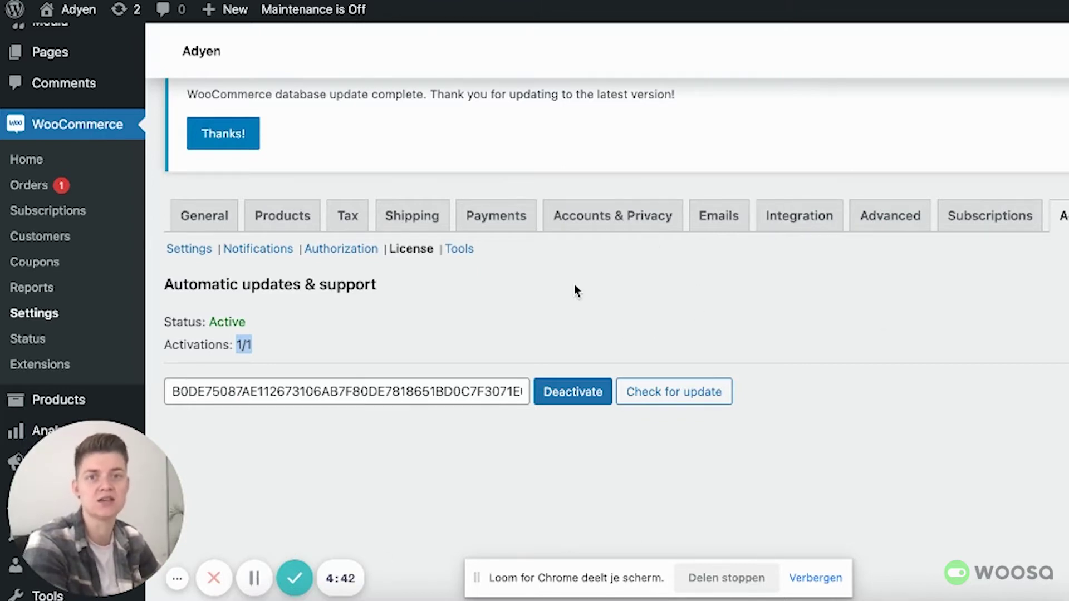
# Step: Open the Adyen Authorization settings and check the Live Merchant Account field
pyautogui.click(318, 250)
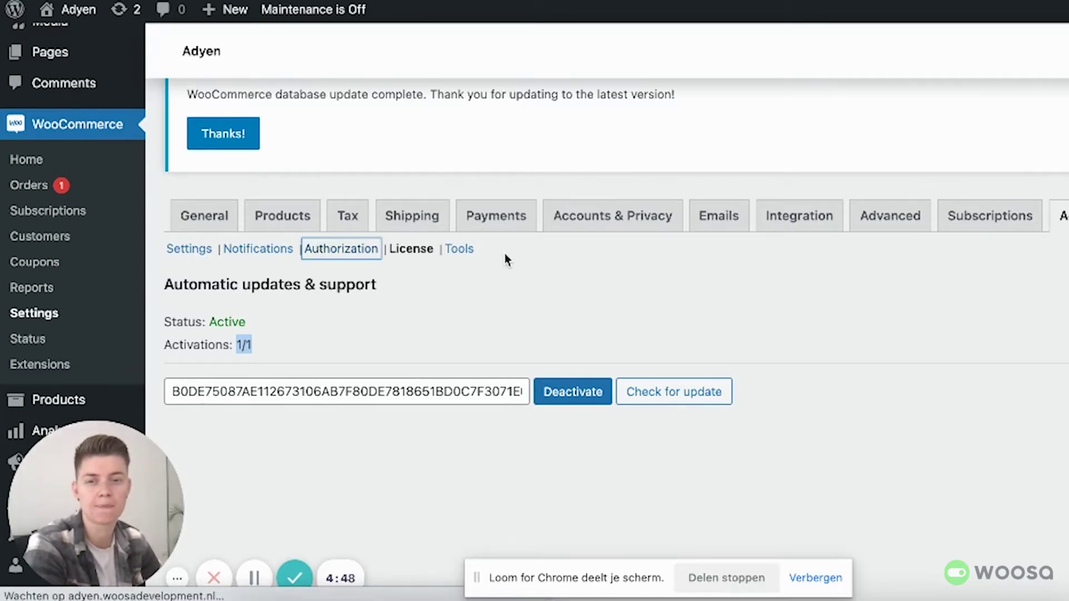
pyautogui.scroll(-3, 503, 272)
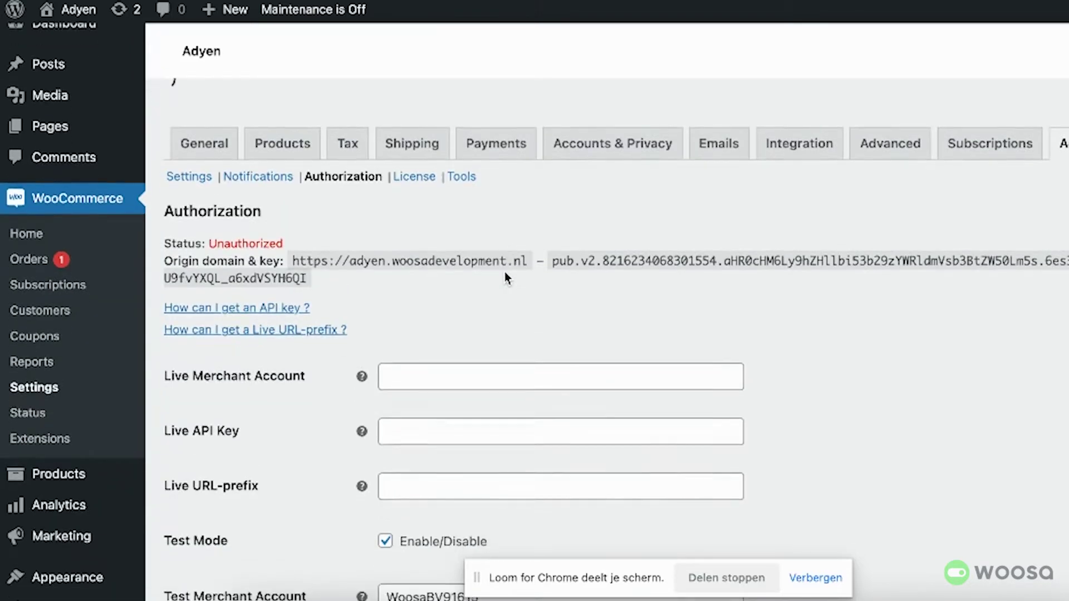
pyautogui.scroll(3, 501, 256)
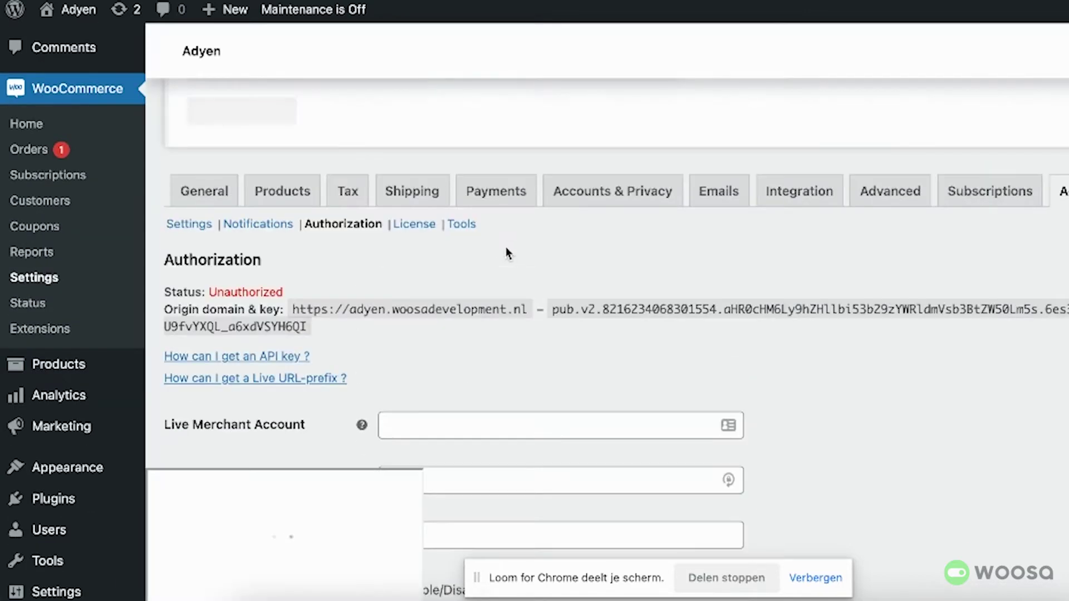
pyautogui.scroll(-2, 480, 314)
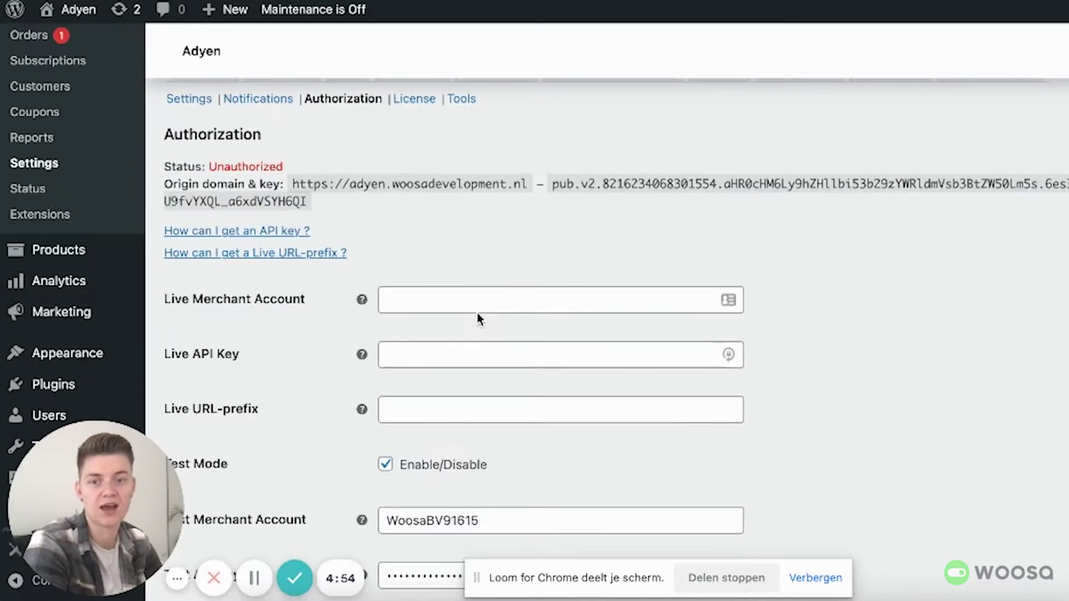
pyautogui.click(425, 285)
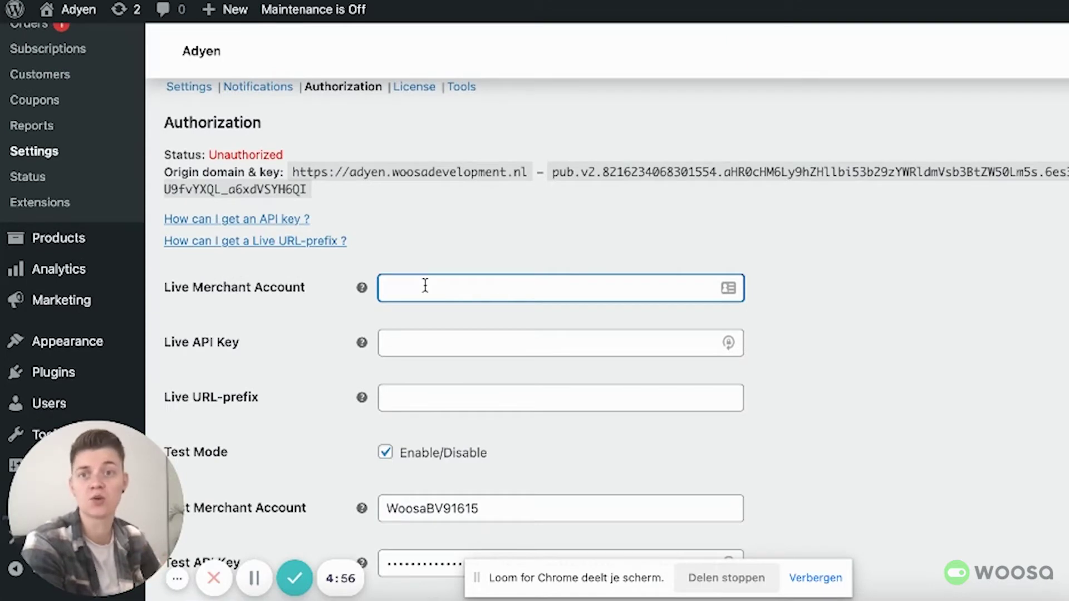
pyautogui.scroll(-3, 432, 299)
# Step: Review the Test Merchant Account value and the Test API Key field
pyautogui.click(611, 373)
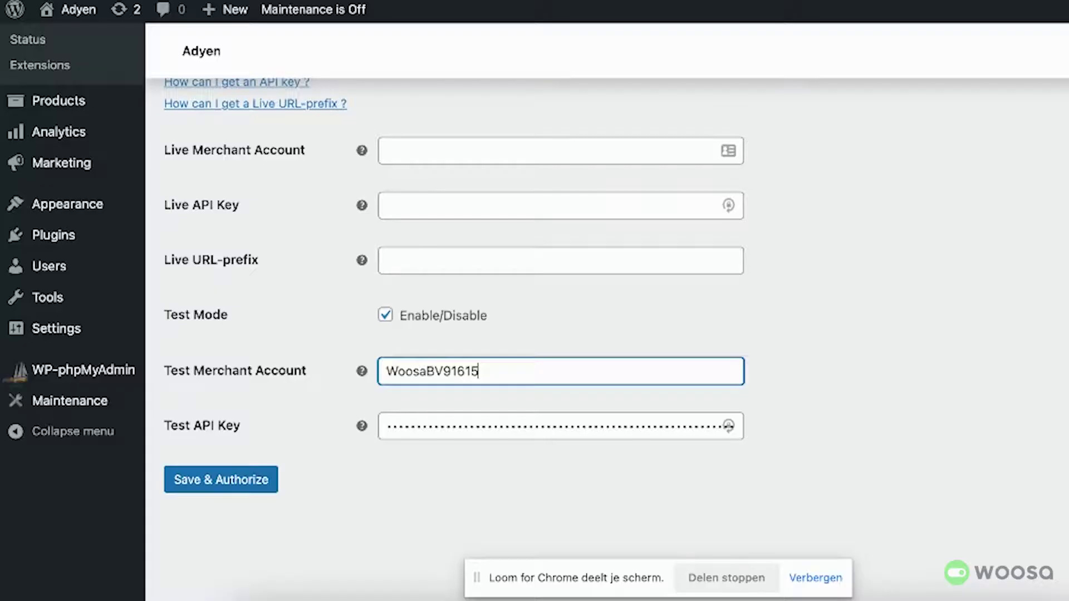
pyautogui.hotkey('ctrl', 'Tab')
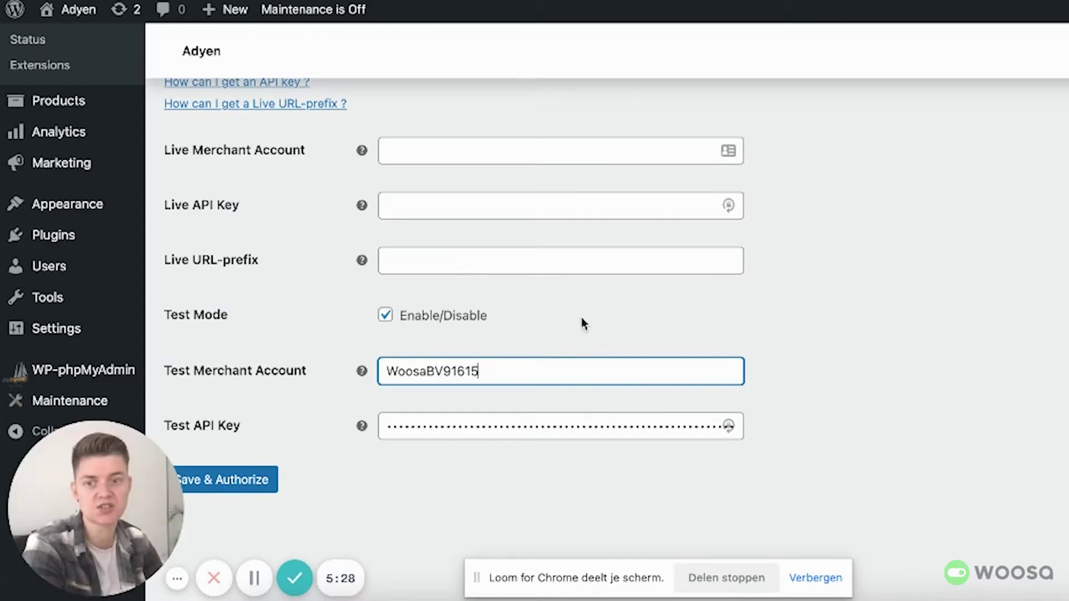
pyautogui.doubleClick(417, 373)
pyautogui.click(799, 352)
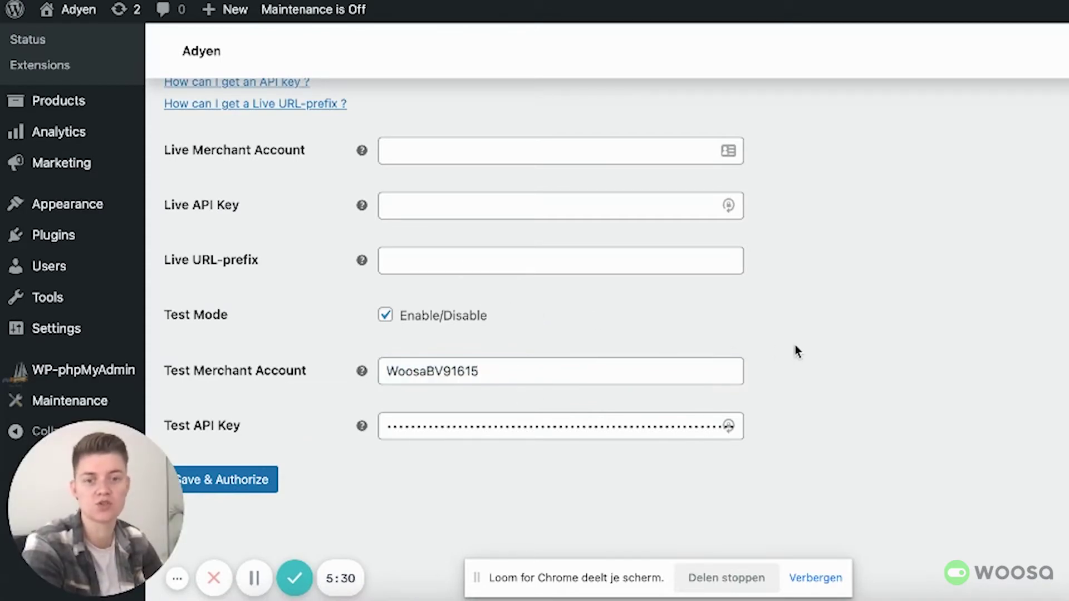
pyautogui.click(522, 373)
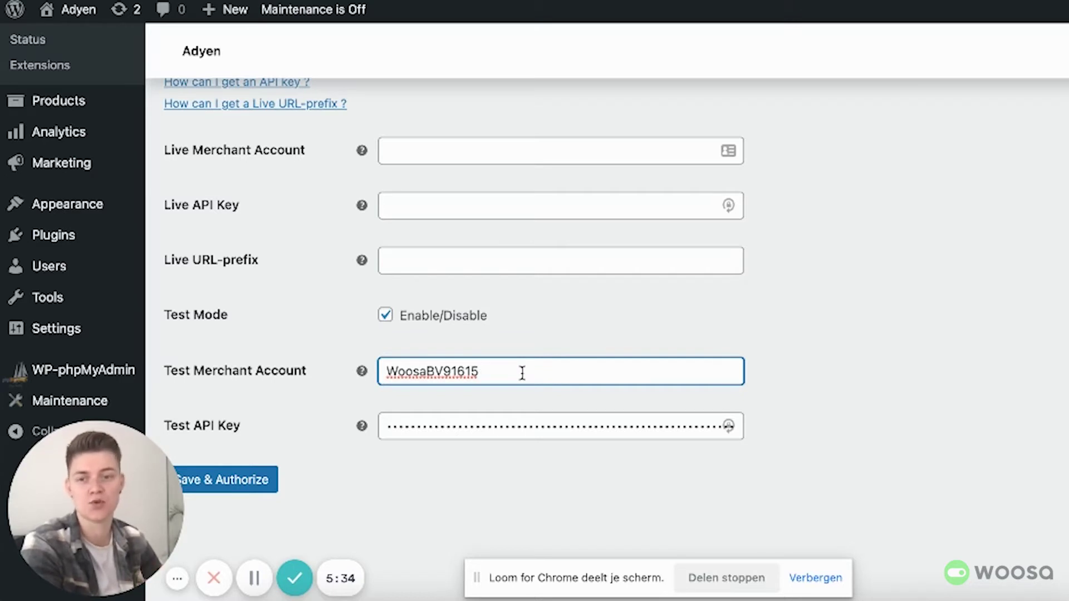
pyautogui.click(498, 426)
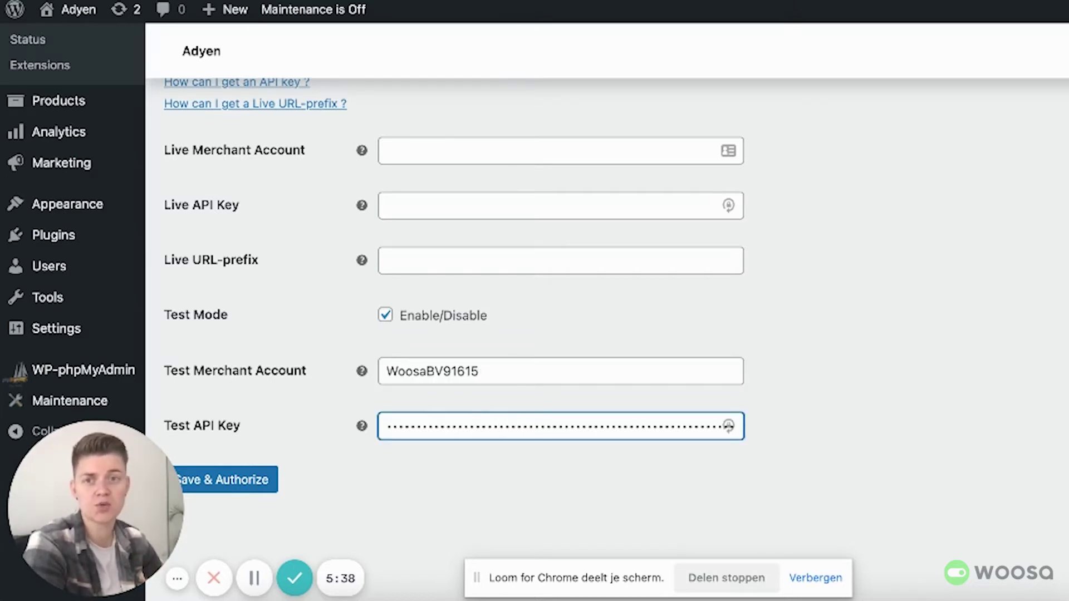
pyautogui.hotkey('ctrl', 'Tab')
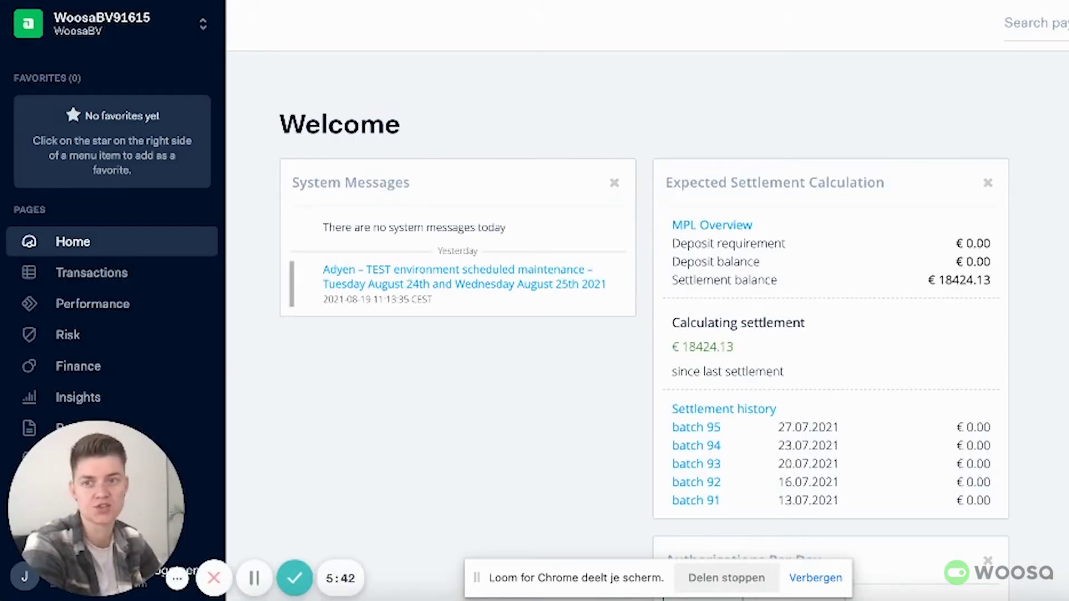
pyautogui.click(202, 33)
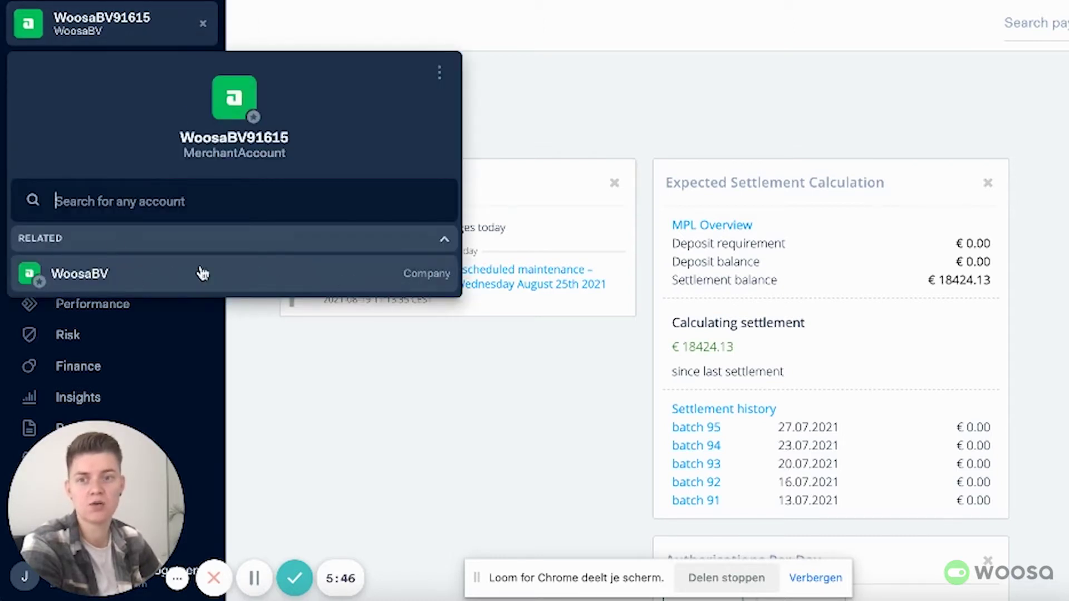
pyautogui.moveTo(300, 139); pyautogui.dragTo(179, 139)
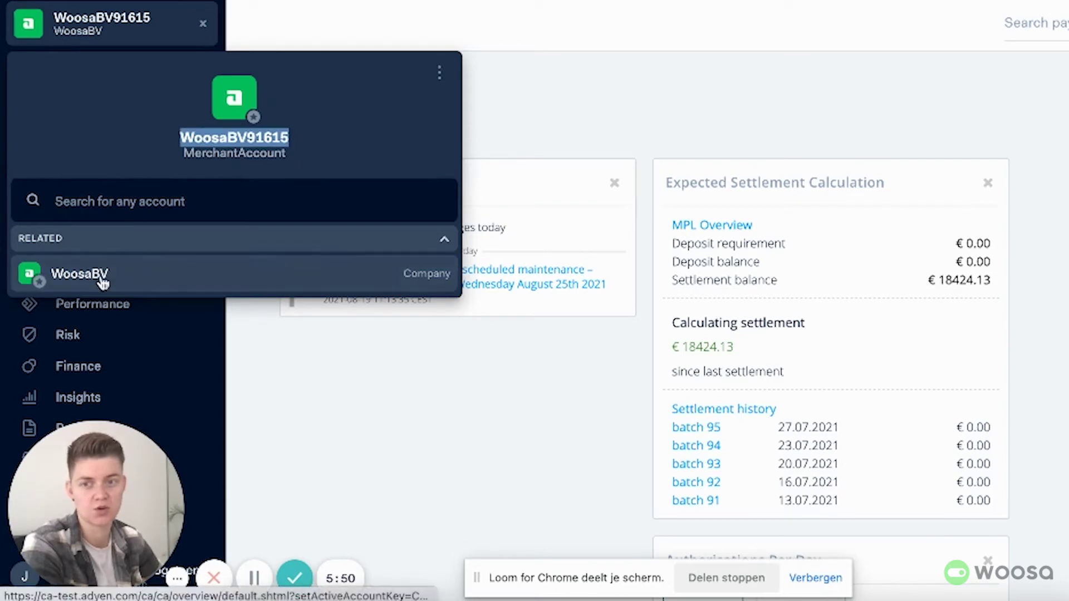
pyautogui.click(349, 292)
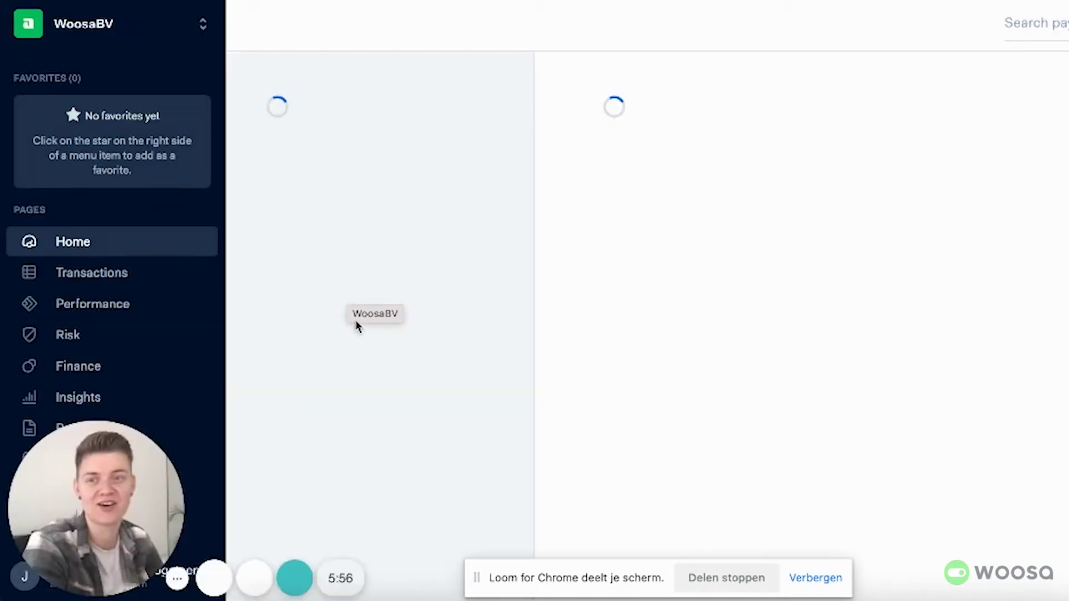
pyautogui.click(191, 31)
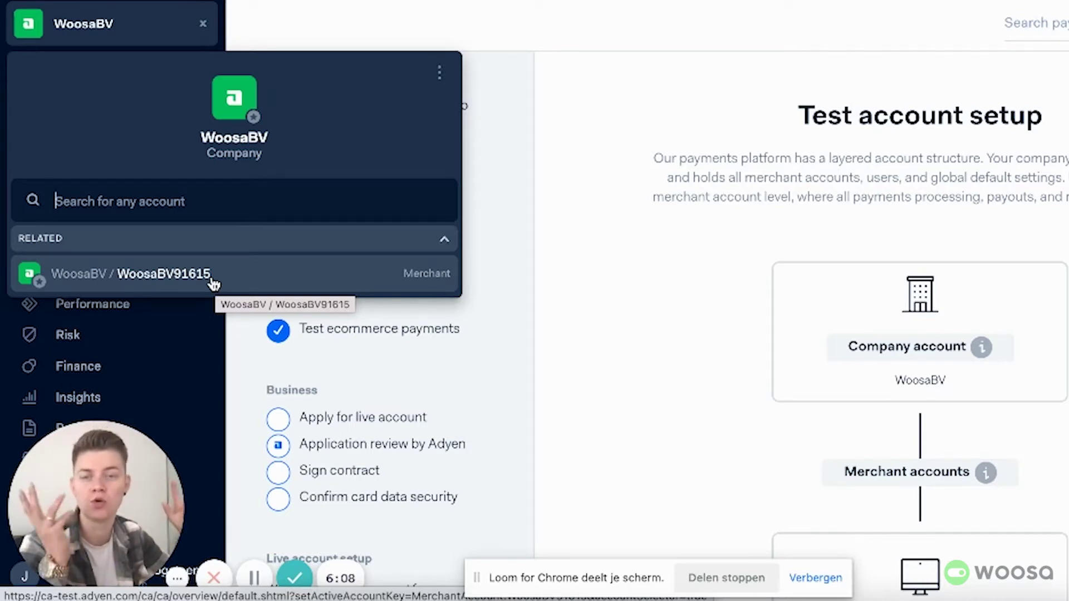
pyautogui.click(164, 272)
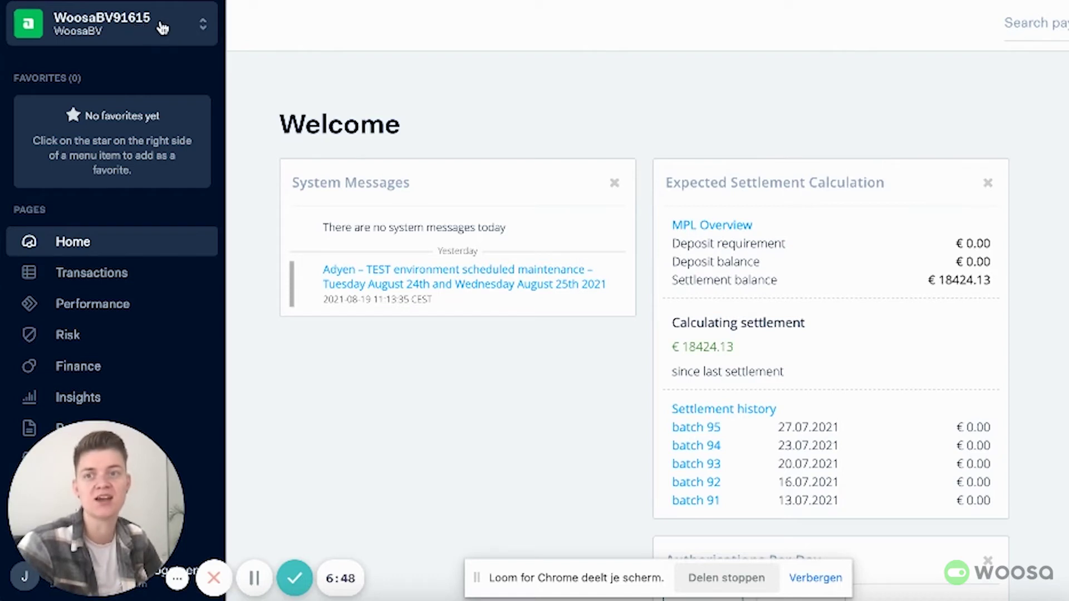
pyautogui.hotkey('alt', 'Tab')
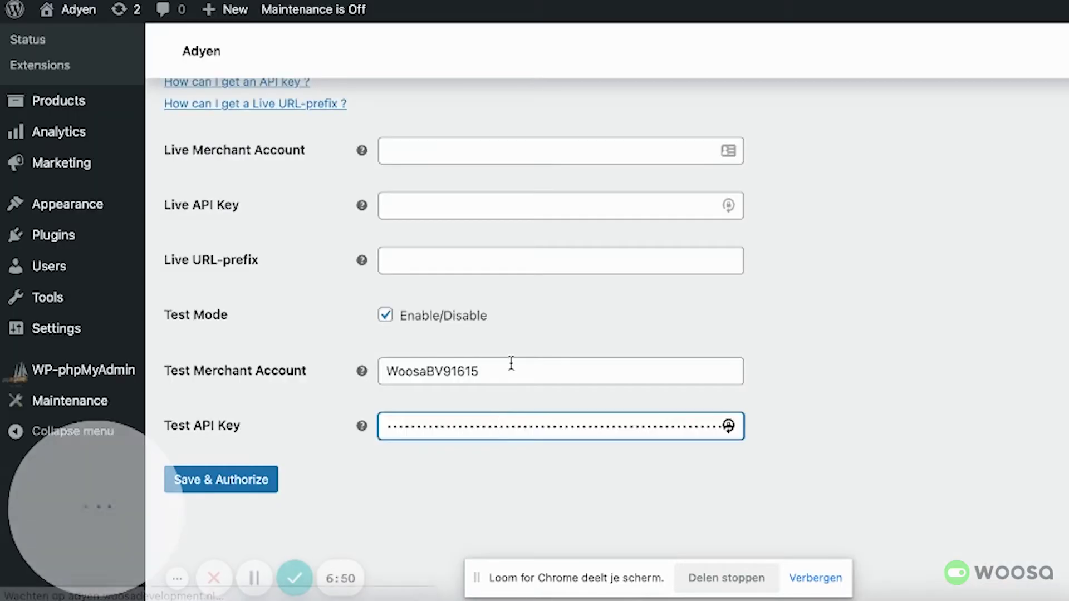
pyautogui.click(506, 369)
pyautogui.moveTo(381, 372); pyautogui.dragTo(495, 368)
pyautogui.click(503, 370)
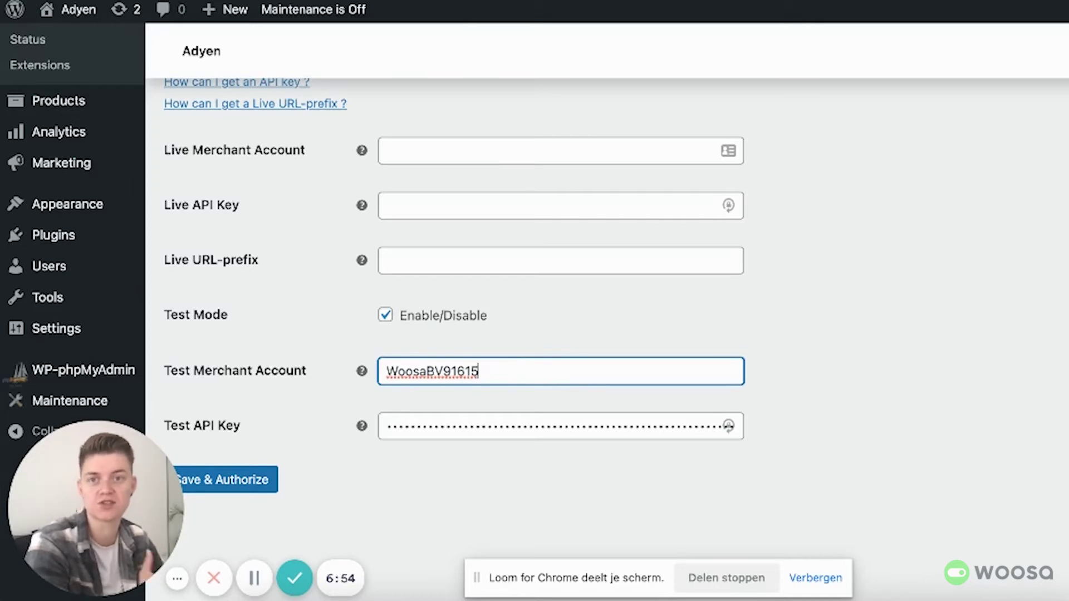
pyautogui.hotkey('alt', 'Tab')
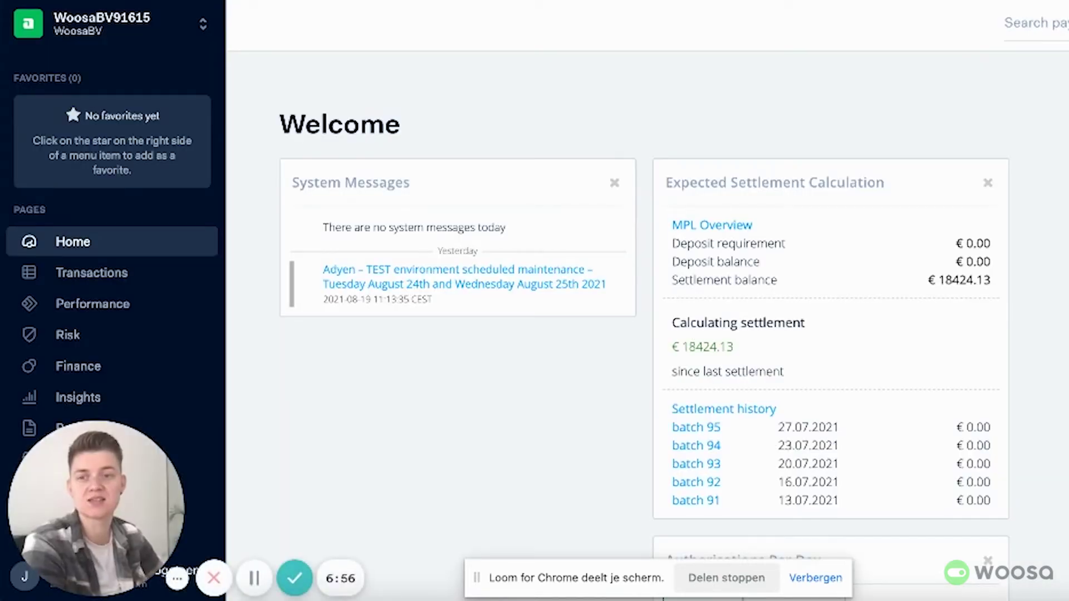
# Step: Go to Developers > API credentials to list the account's credentials, such as report and ws
pyautogui.scroll(-7, 332, 217)
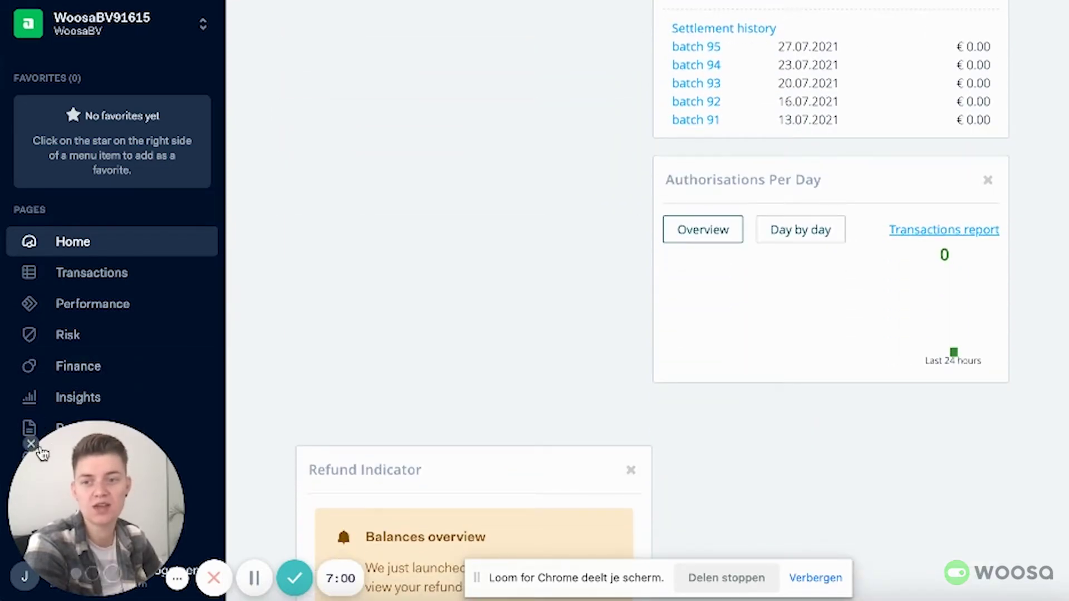
pyautogui.moveTo(69, 451); pyautogui.dragTo(300, 444)
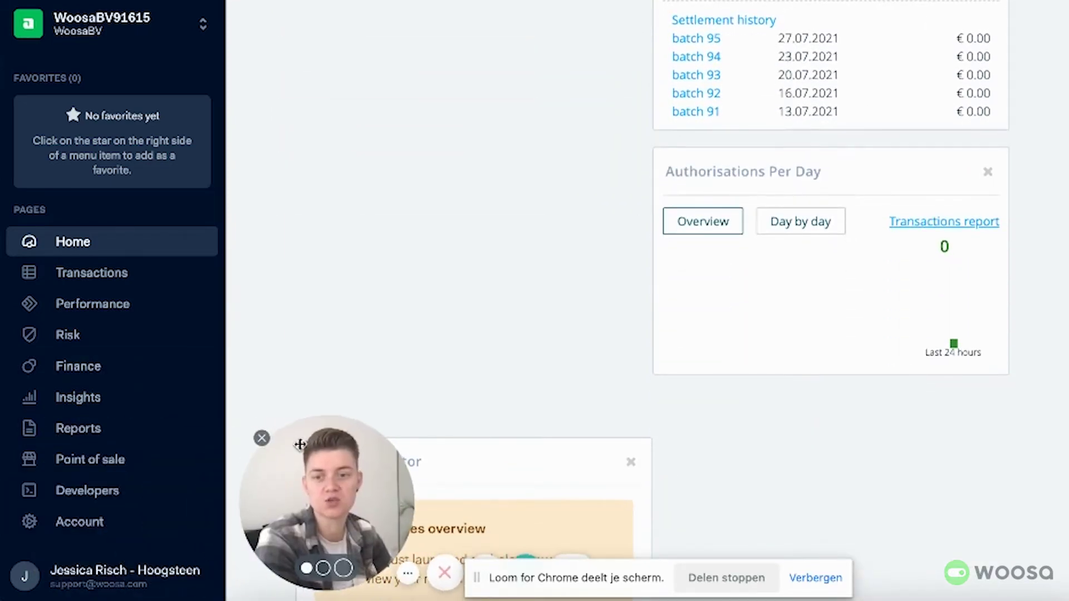
pyautogui.click(105, 498)
pyautogui.scroll(-2, 130, 487)
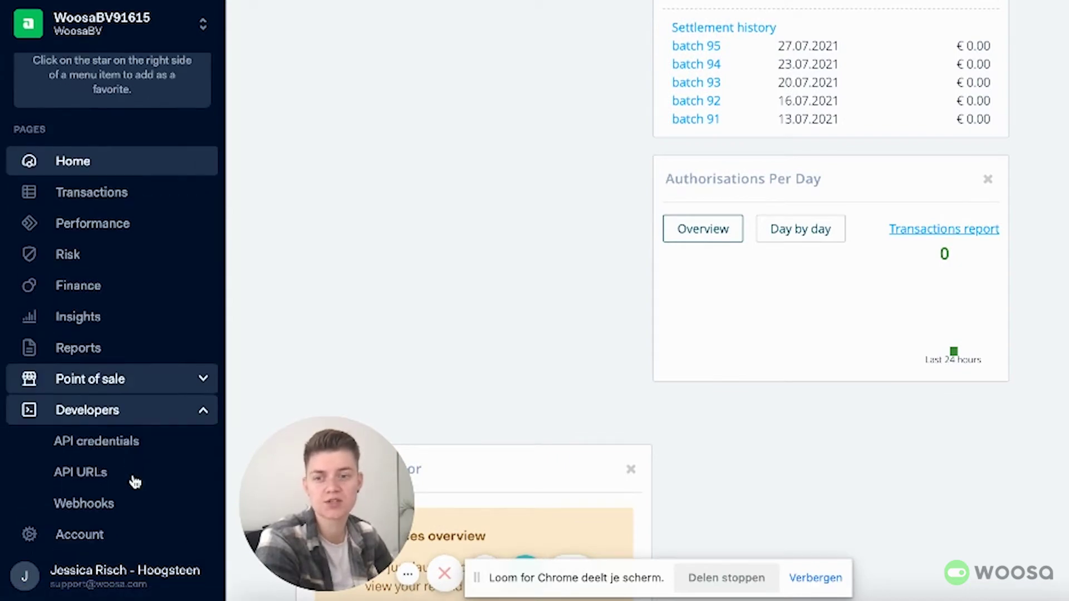
pyautogui.click(126, 442)
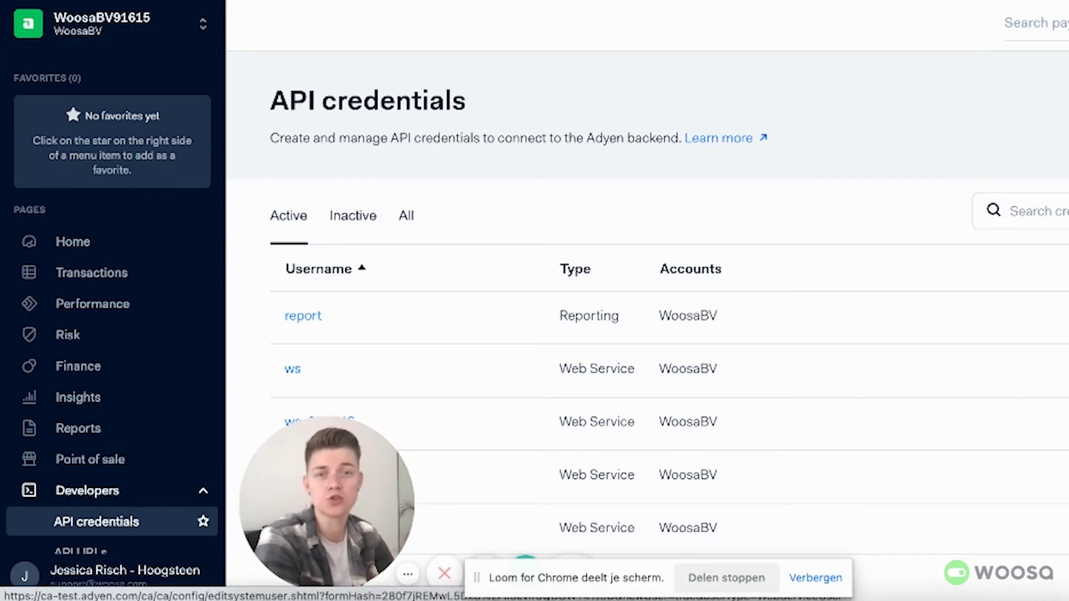
# Step: Start a new web service user and review its Roles
pyautogui.click(1033, 167)
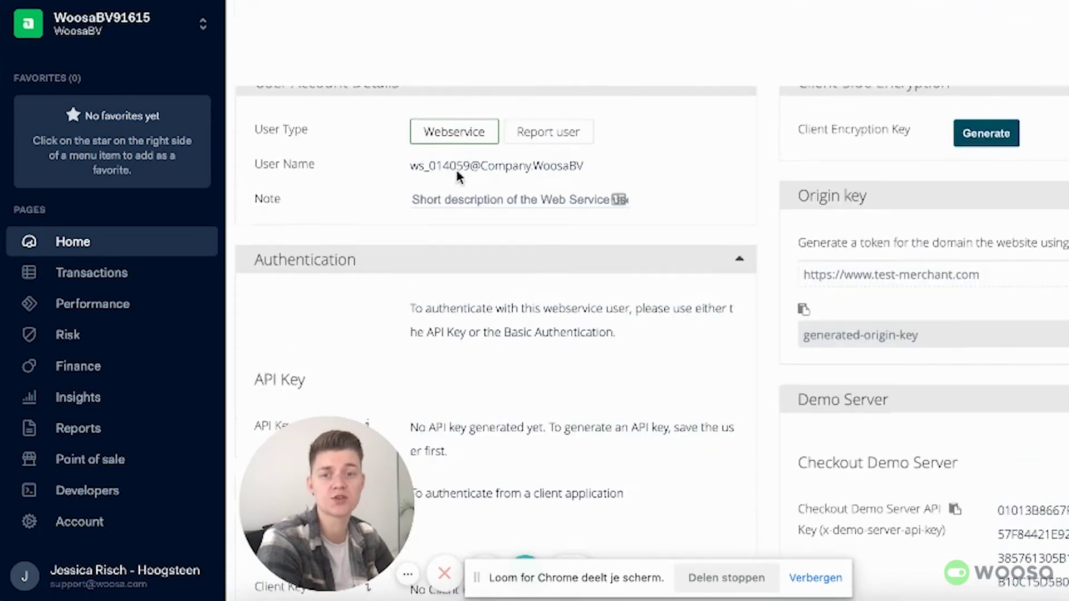
pyautogui.scroll(1, 456, 169)
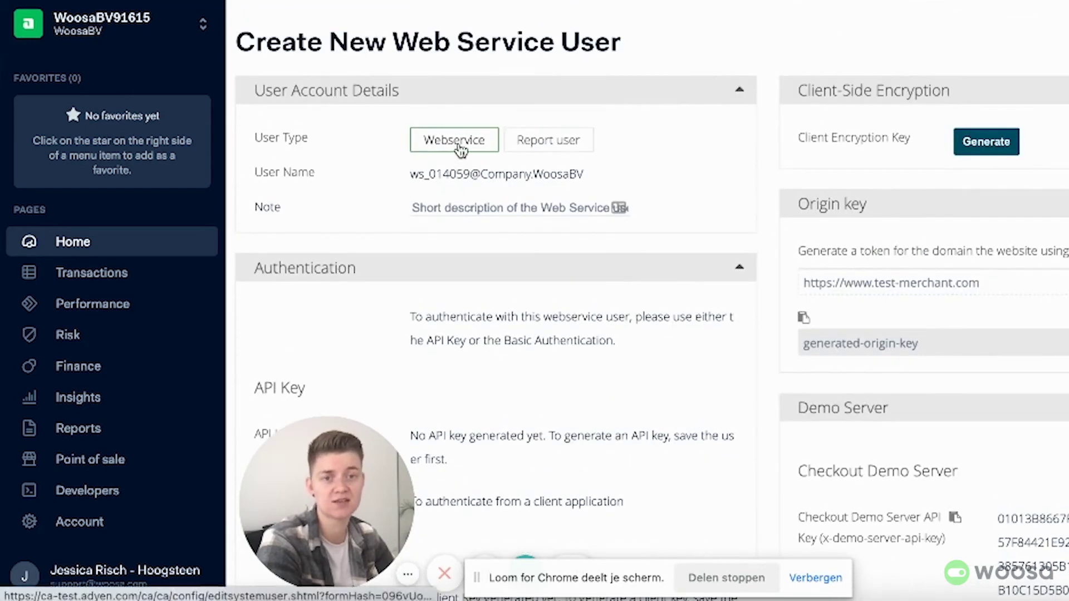
pyautogui.scroll(-9, 603, 261)
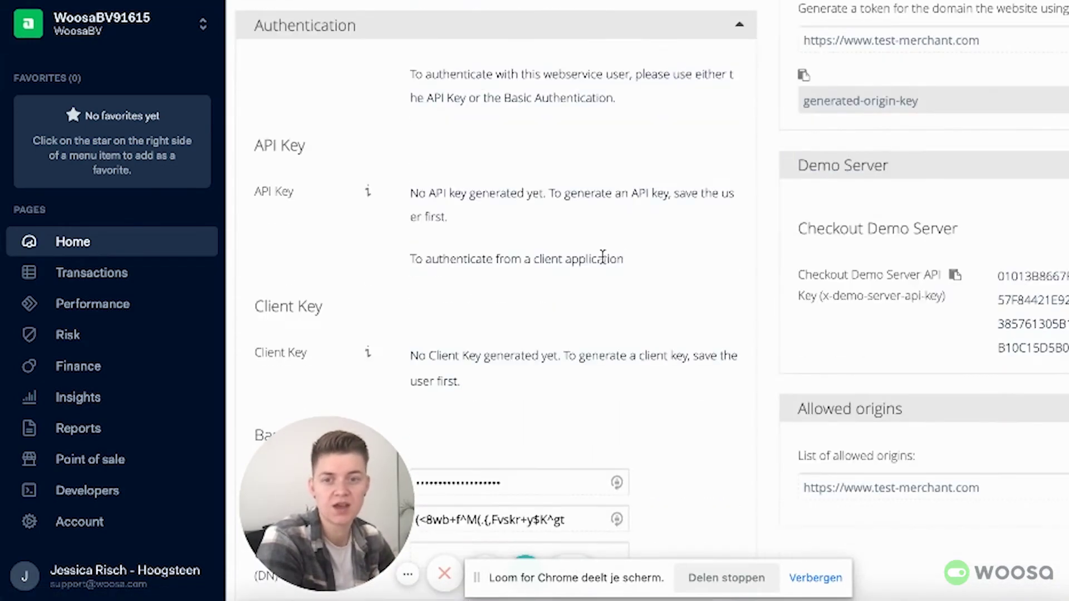
pyautogui.scroll(-6, 617, 269)
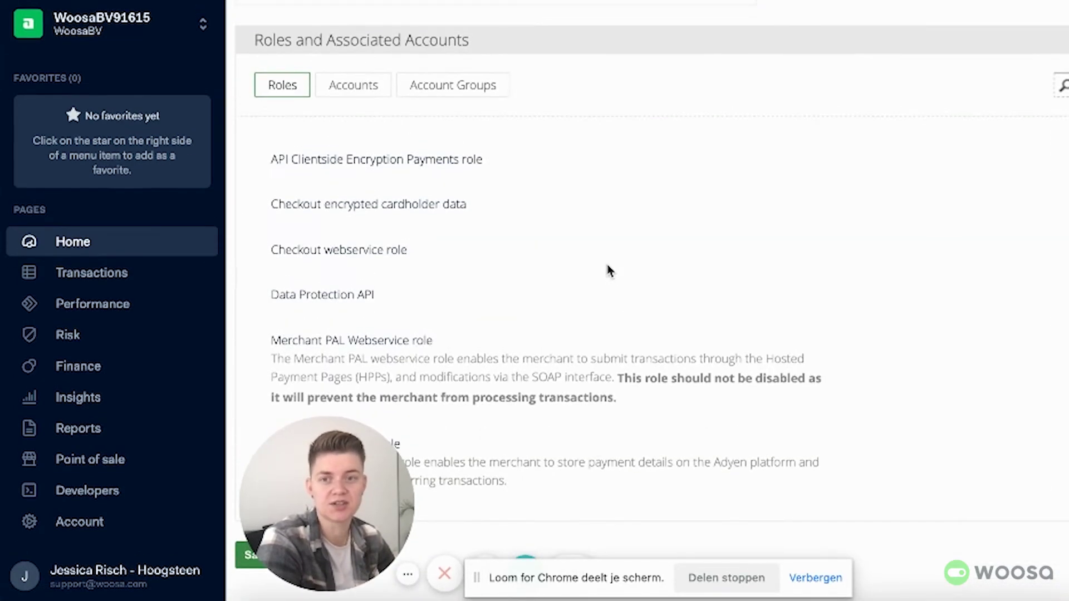
# Step: Confirm the WoosaBV company and merchant accounts are linked, then save the web service user
pyautogui.click(362, 93)
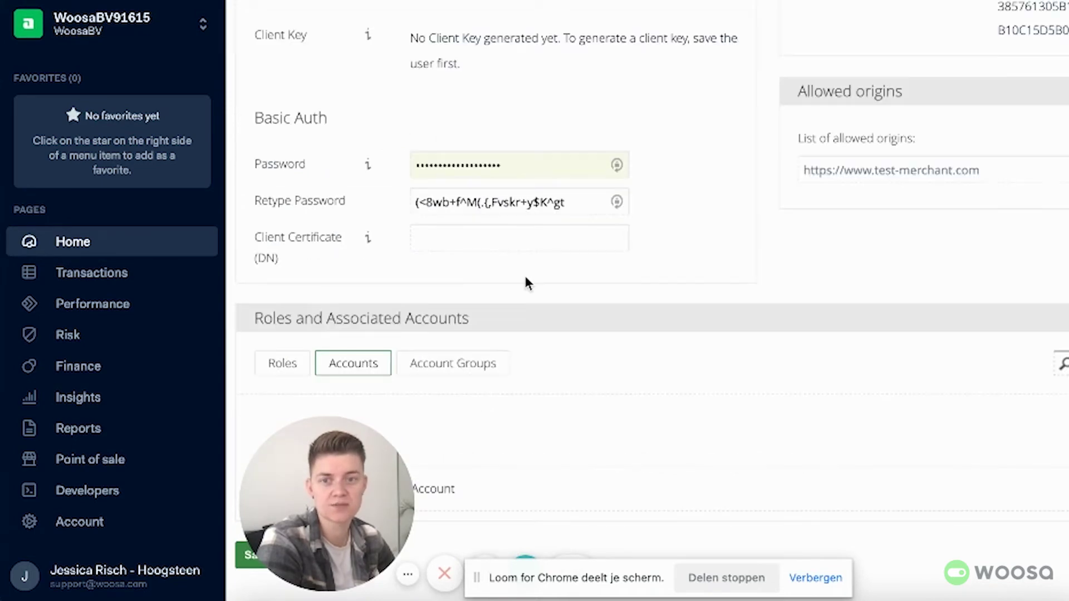
pyautogui.moveTo(334, 460); pyautogui.dragTo(107, 444)
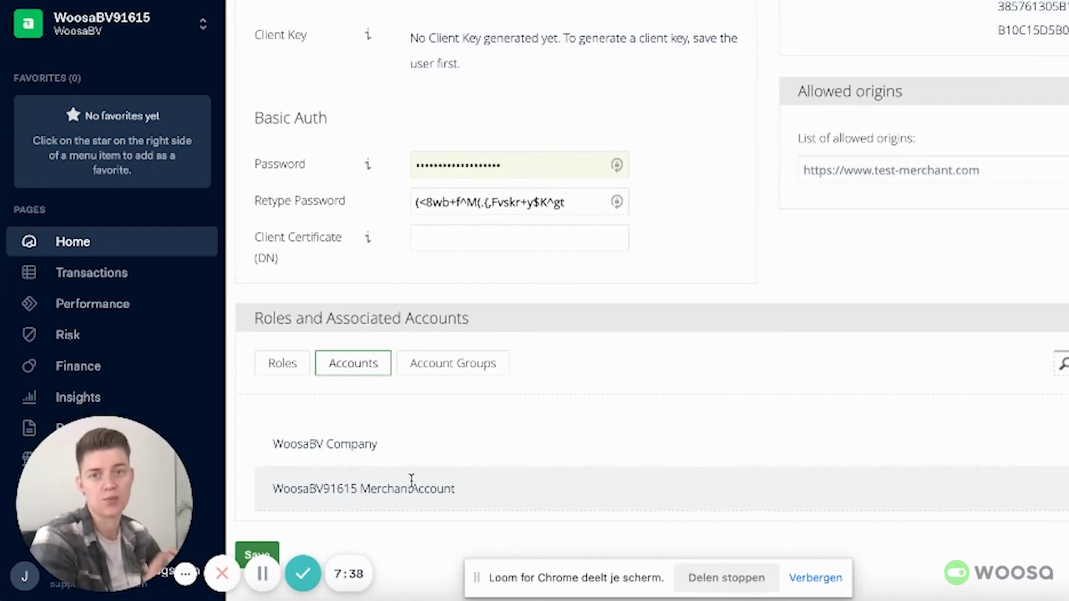
pyautogui.moveTo(309, 488); pyautogui.dragTo(371, 488)
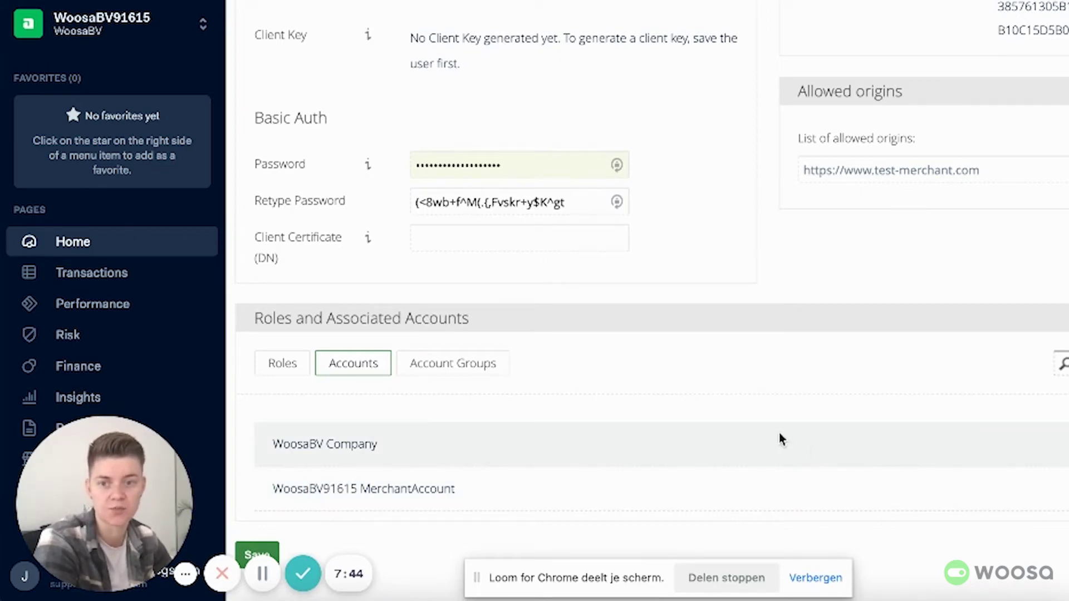
pyautogui.scroll(4, 743, 449)
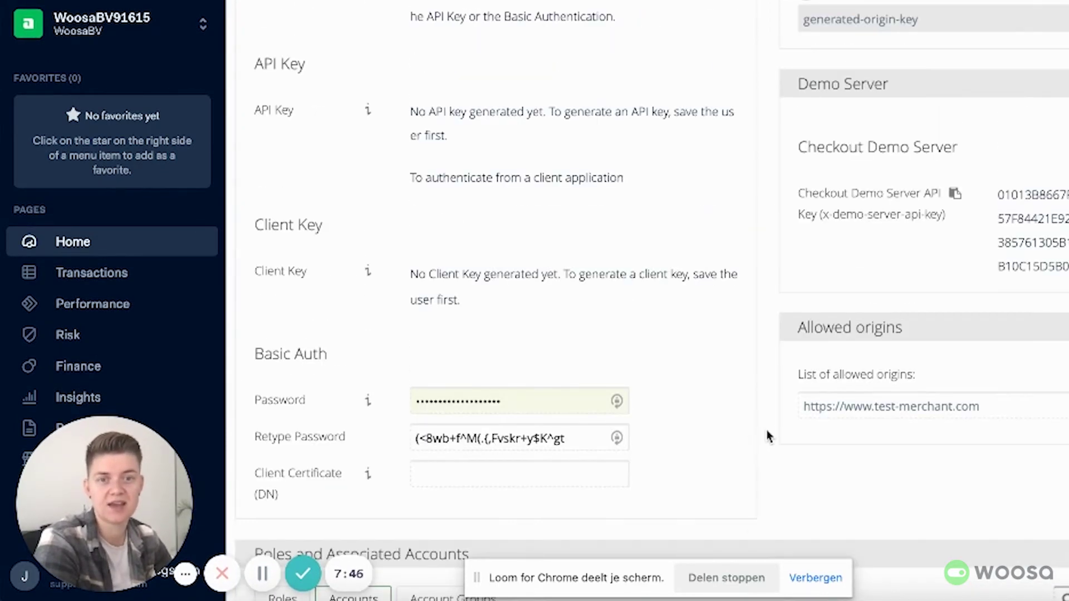
pyautogui.scroll(3, 767, 436)
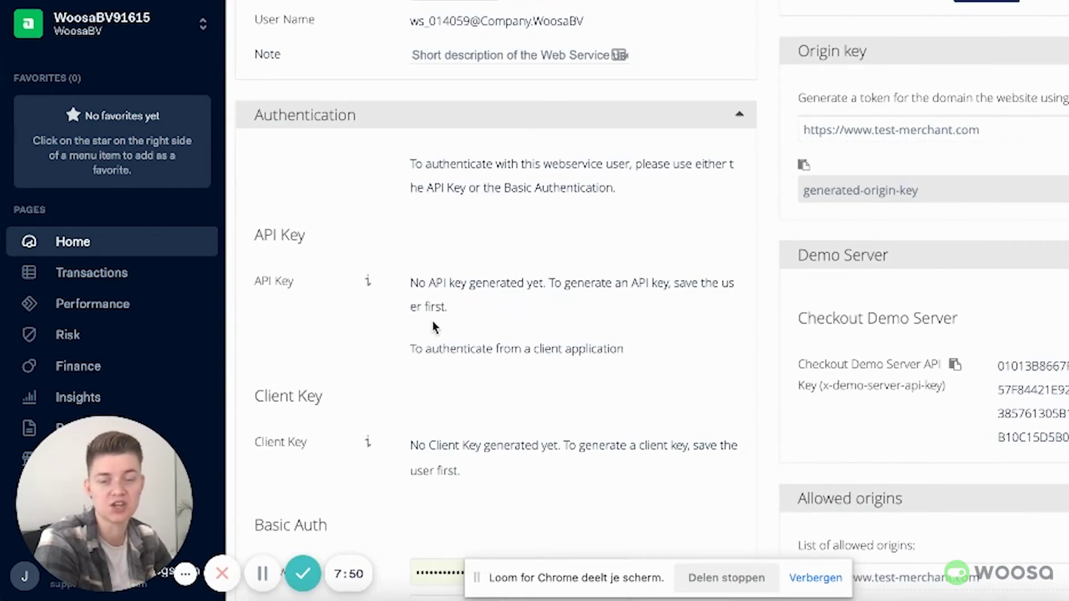
pyautogui.scroll(2, 444, 341)
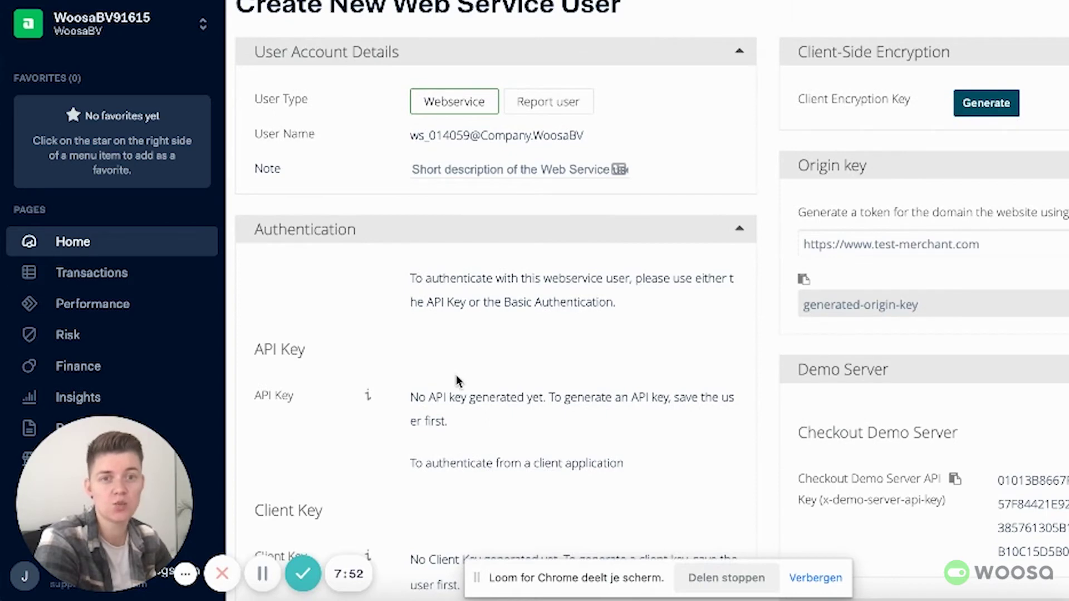
pyautogui.scroll(-6, 457, 380)
pyautogui.scroll(-4, 461, 378)
pyautogui.click(251, 554)
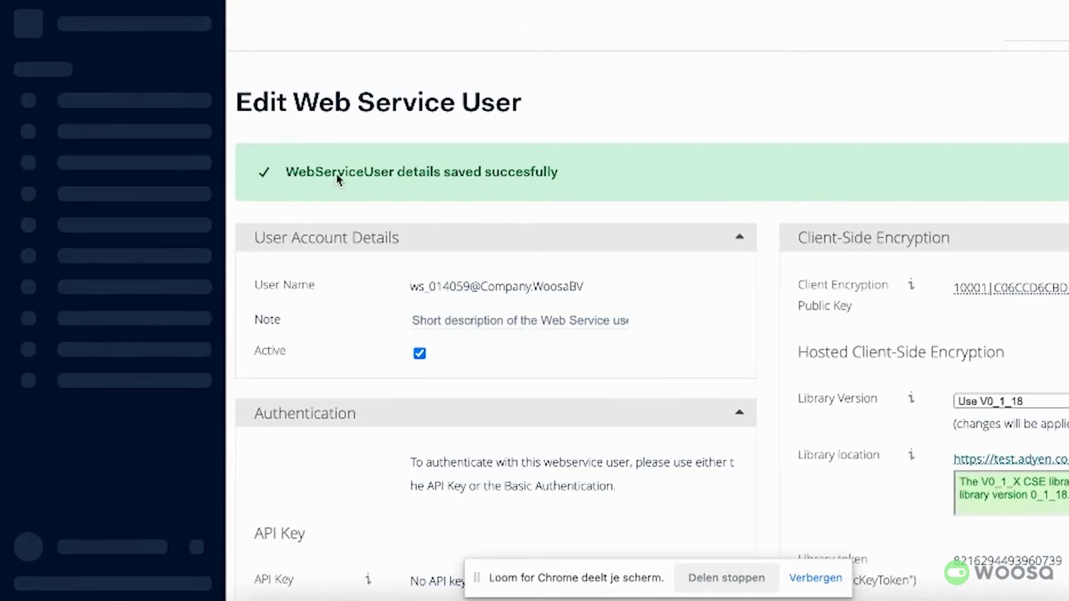
# Step: Generate a new API key for the web service user and copy it
pyautogui.scroll(-3, 604, 202)
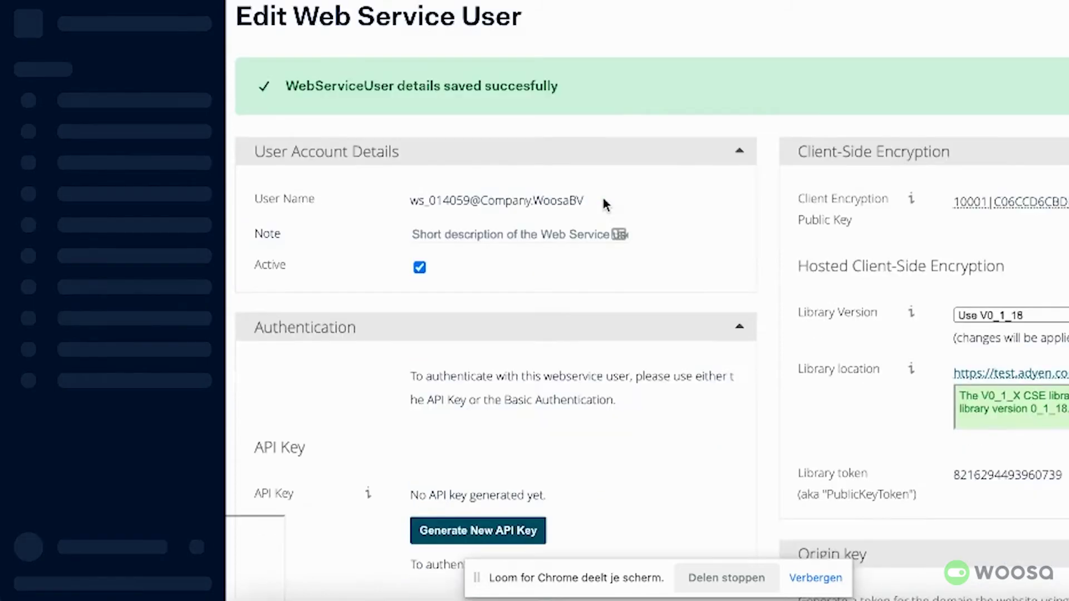
pyautogui.scroll(-3, 605, 206)
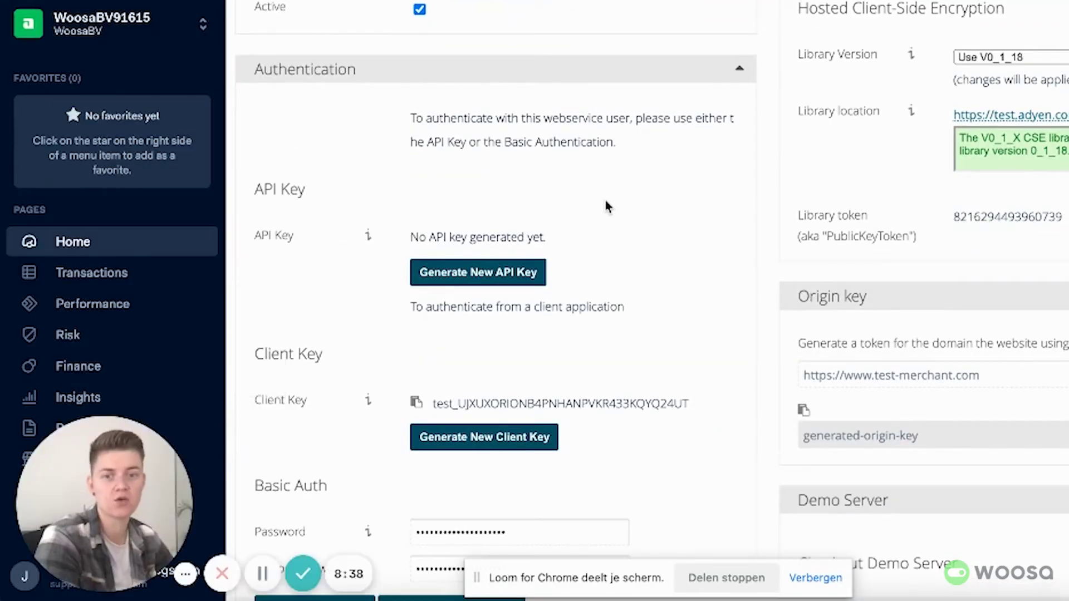
pyautogui.click(472, 273)
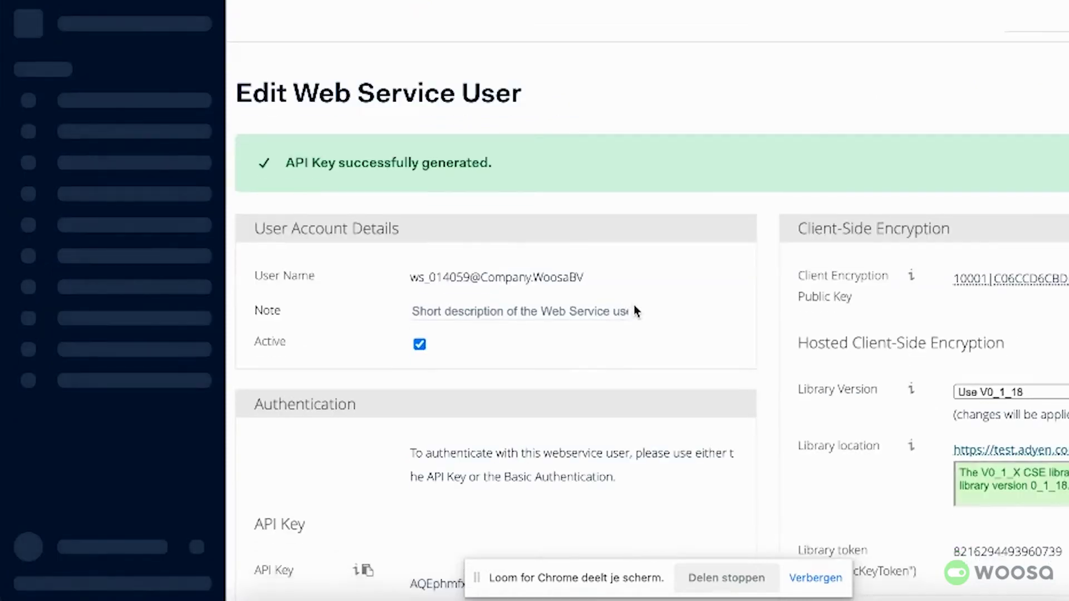
pyautogui.scroll(-2, 634, 305)
pyautogui.scroll(-3, 634, 306)
pyautogui.scroll(-2, 612, 318)
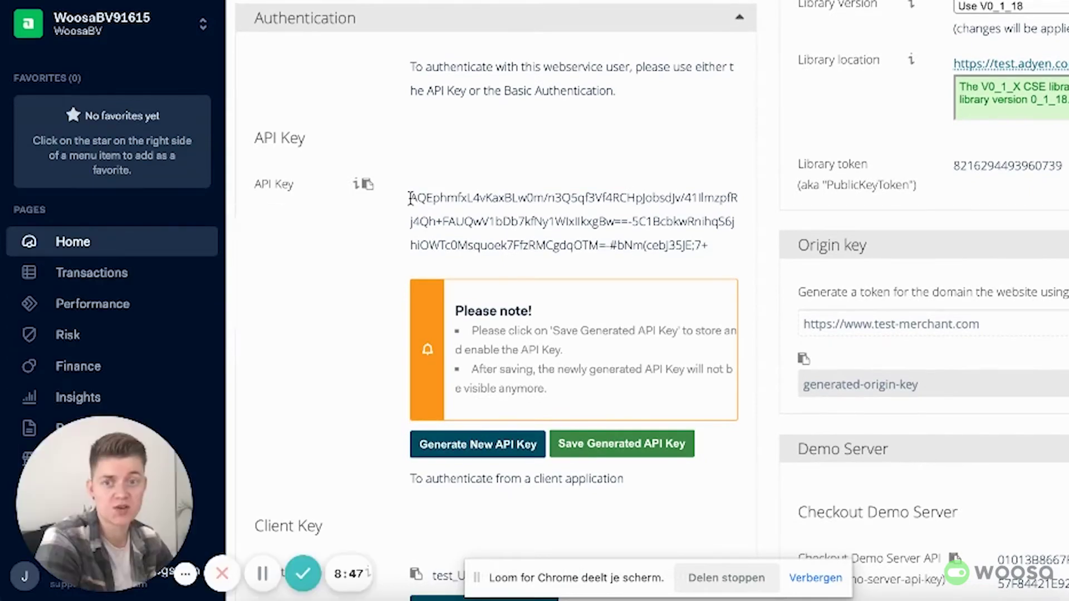
pyautogui.moveTo(411, 197); pyautogui.dragTo(710, 250)
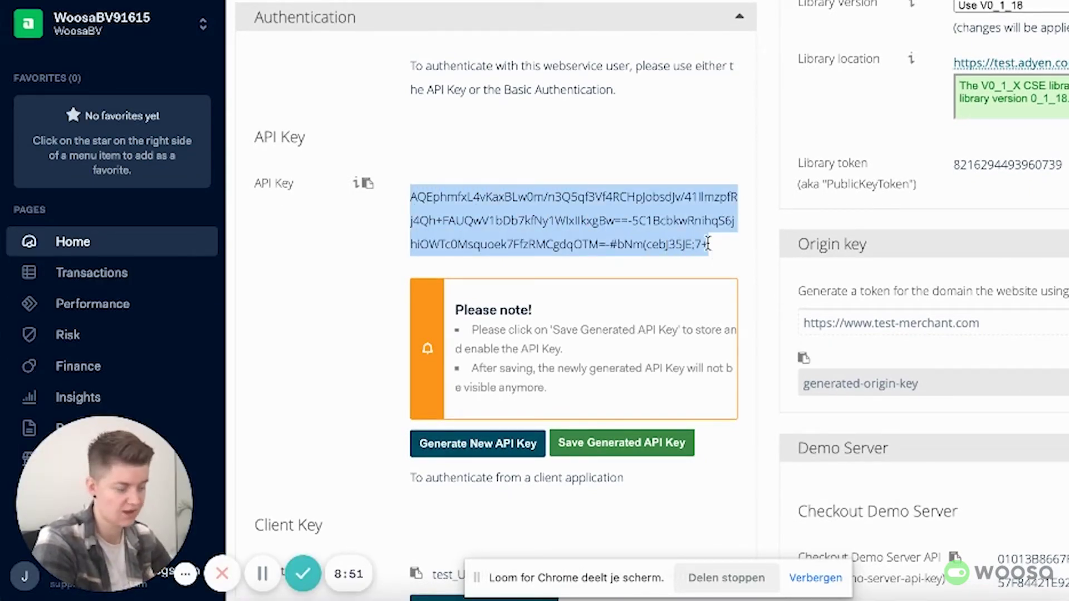
# Step: Save the generated API key and confirm, leaving it masked on the page
pyautogui.click(621, 451)
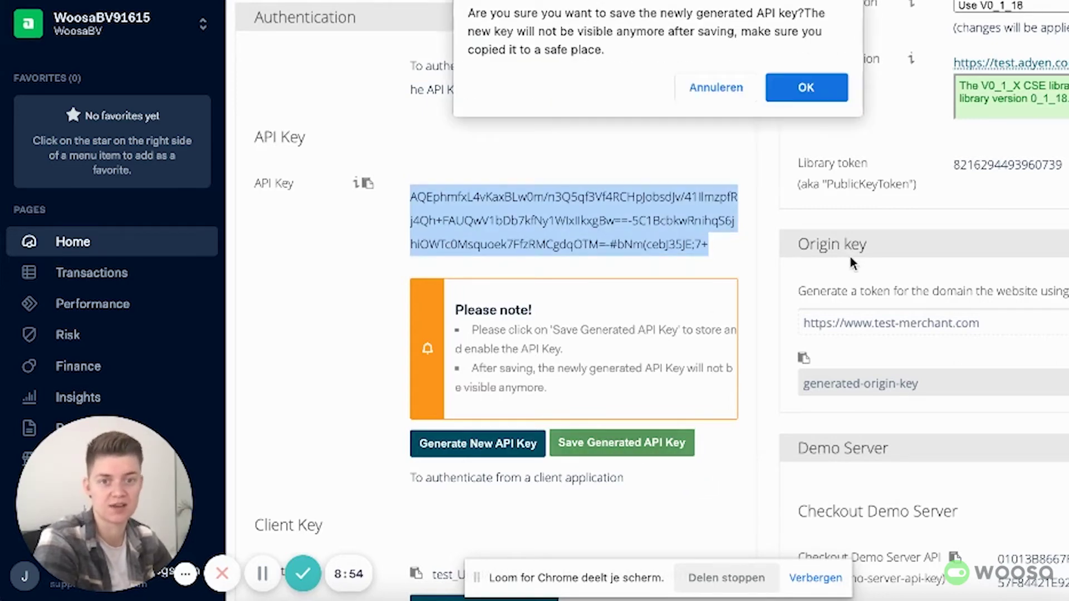
pyautogui.click(817, 88)
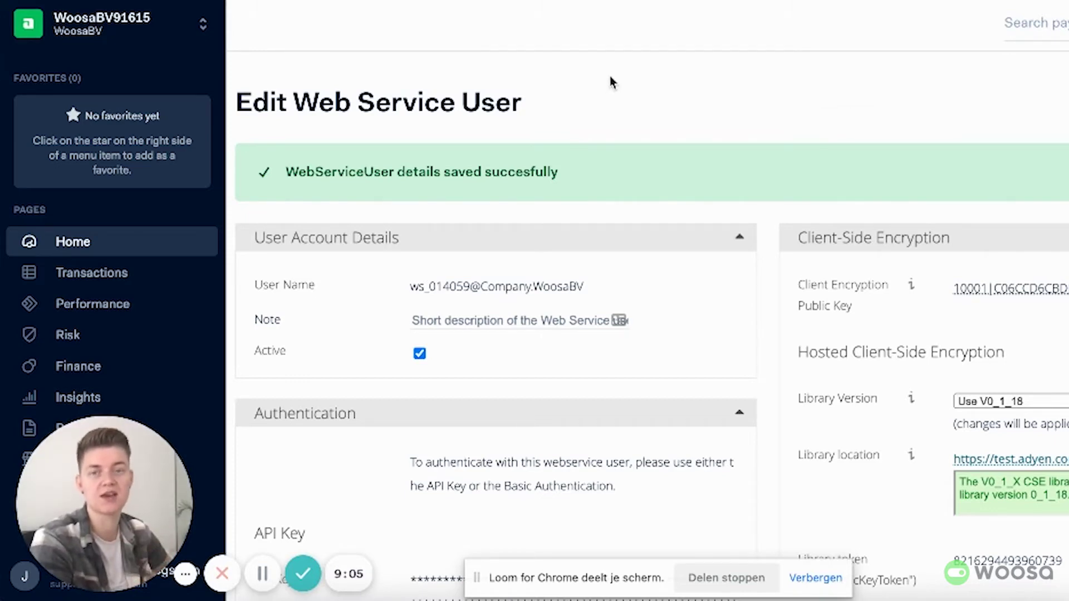
pyautogui.scroll(-3, 520, 204)
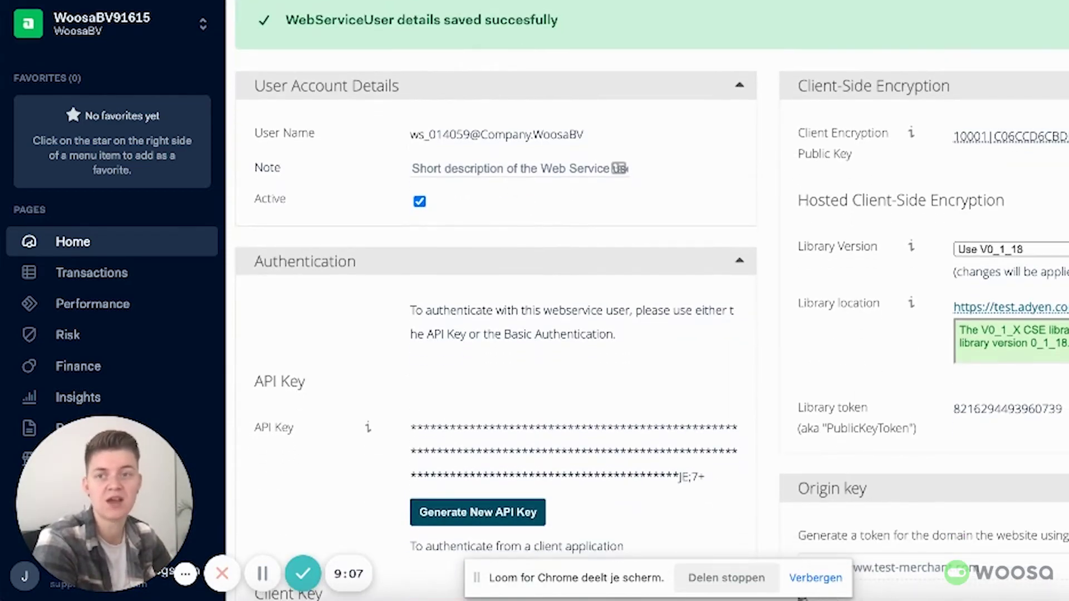
# Step: Paste the new key into Test API Key and Save & Authorize, reaching status Authorized
pyautogui.press('super+Tab')
pyautogui.doubleClick(466, 424)
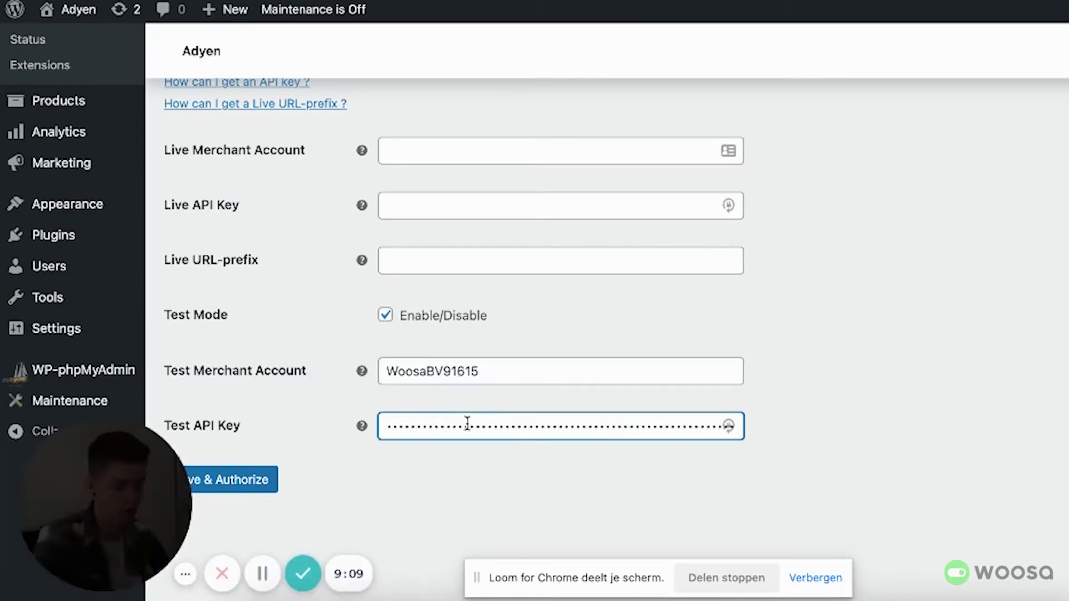
pyautogui.press('super+v')
pyautogui.click(474, 493)
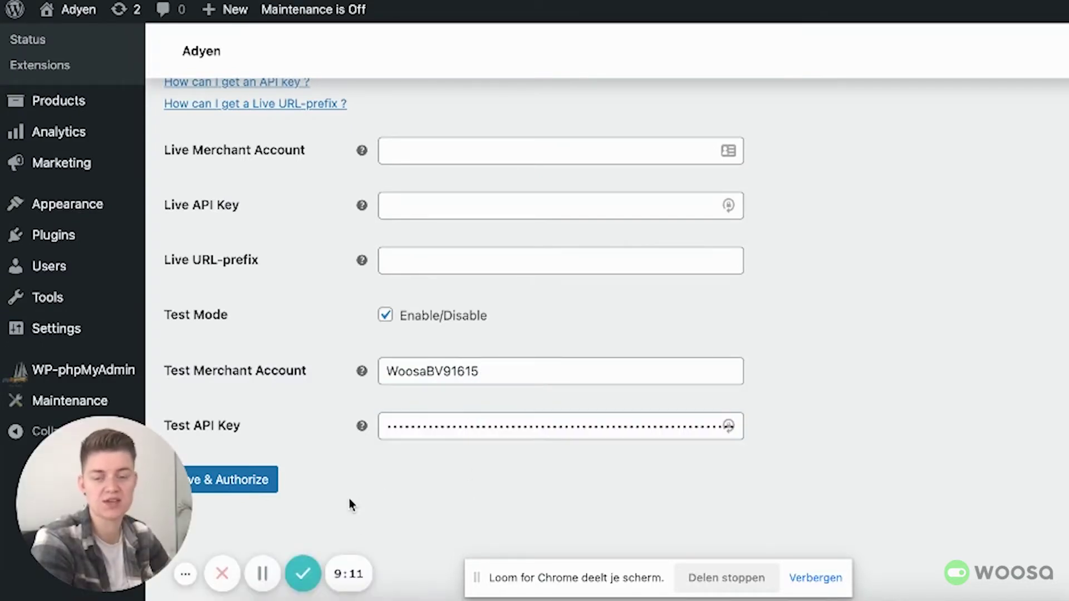
pyautogui.click(248, 484)
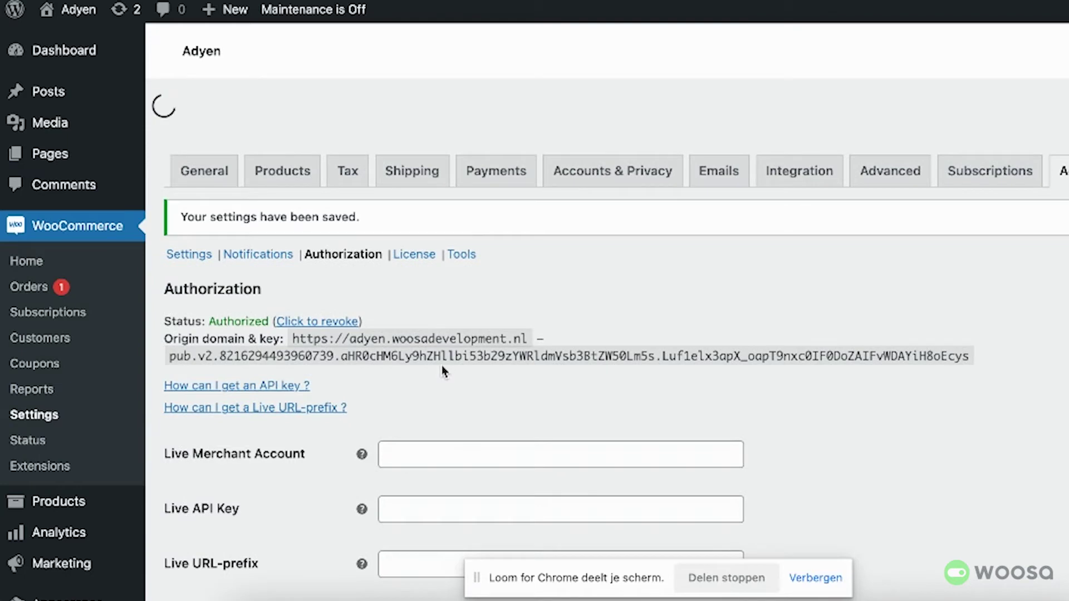
pyautogui.scroll(-3, 258, 434)
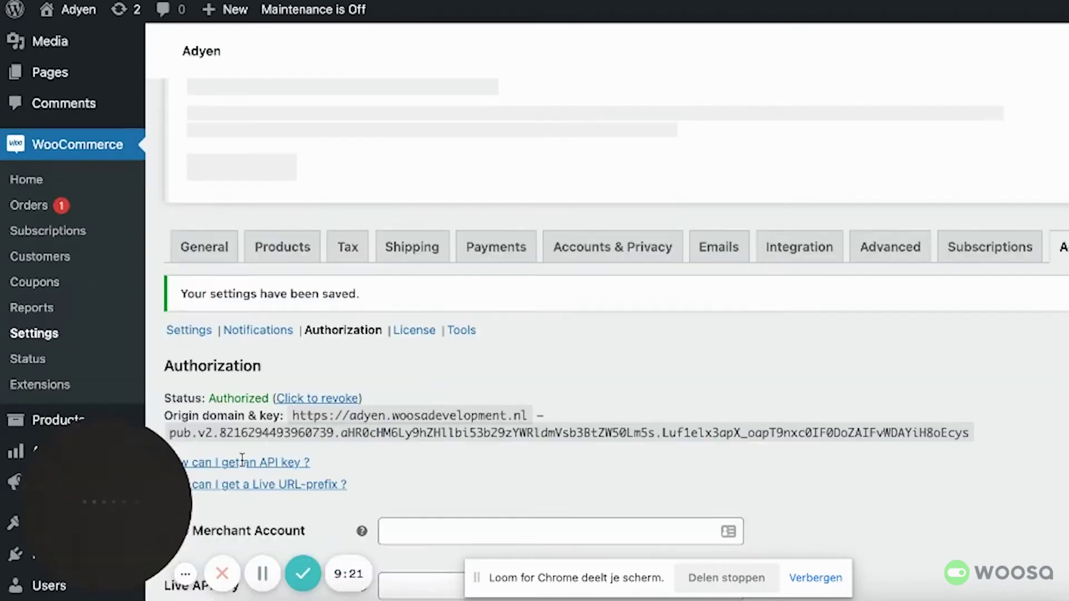
pyautogui.moveTo(210, 373); pyautogui.dragTo(269, 374)
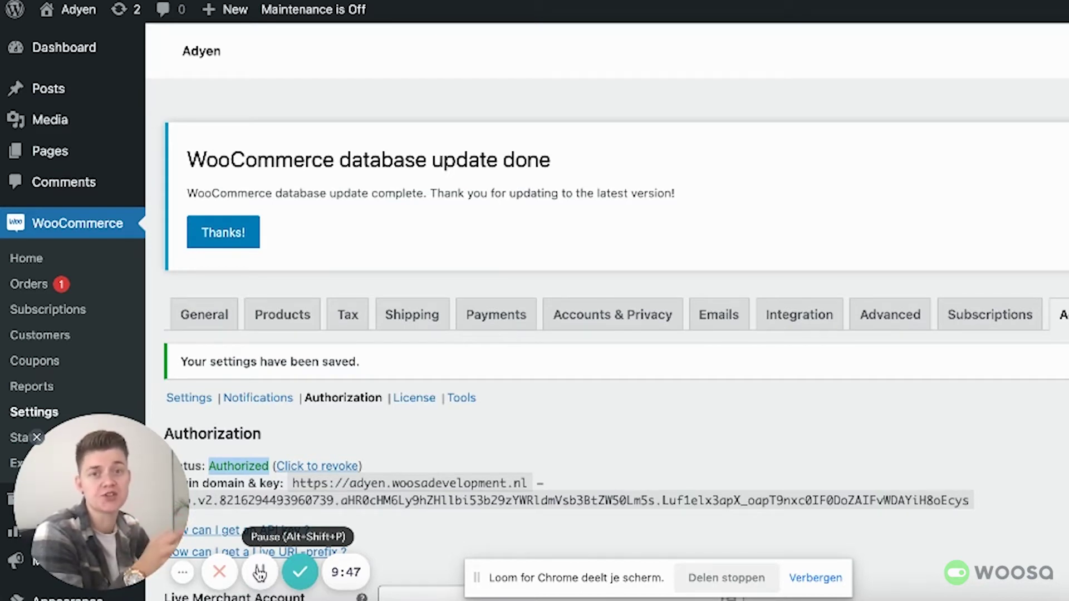
# Step: Open the Adyen Notifications settings and read the Standard Notification setup steps
pyautogui.click(315, 428)
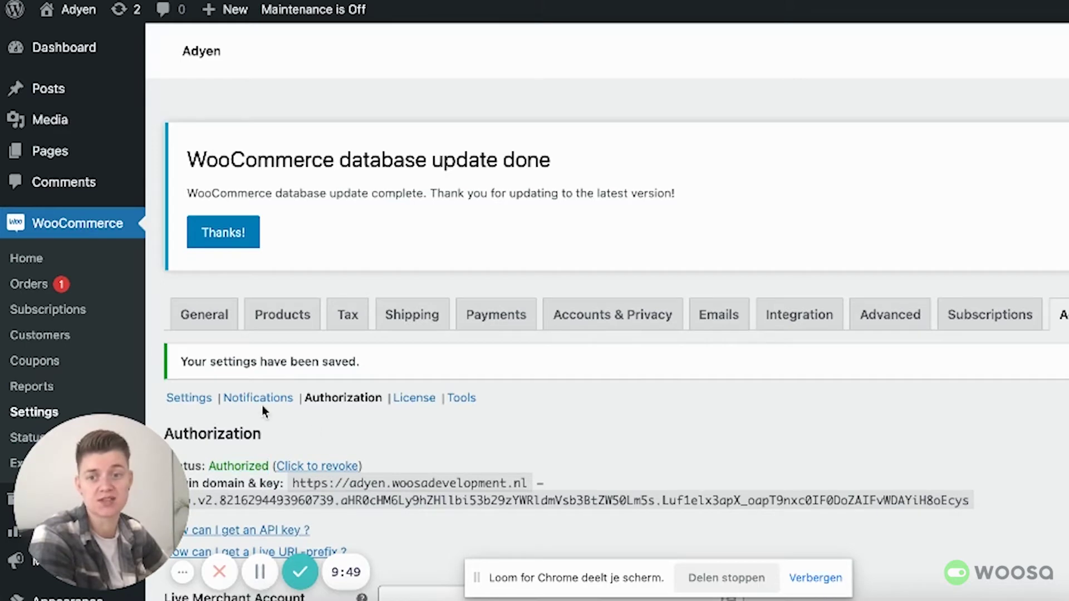
pyautogui.click(258, 398)
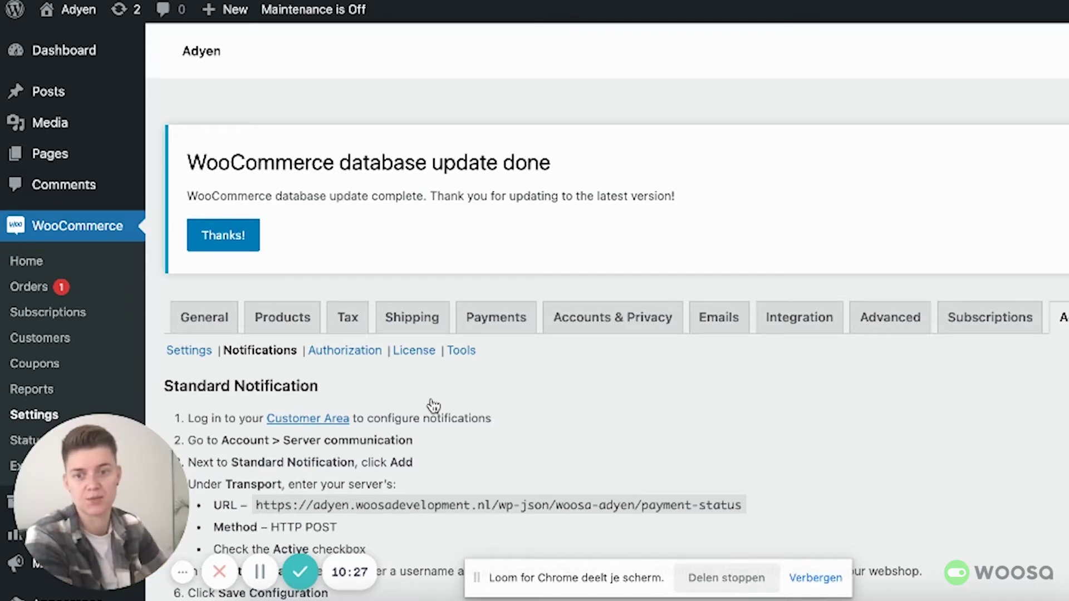
pyautogui.scroll(-5, 440, 372)
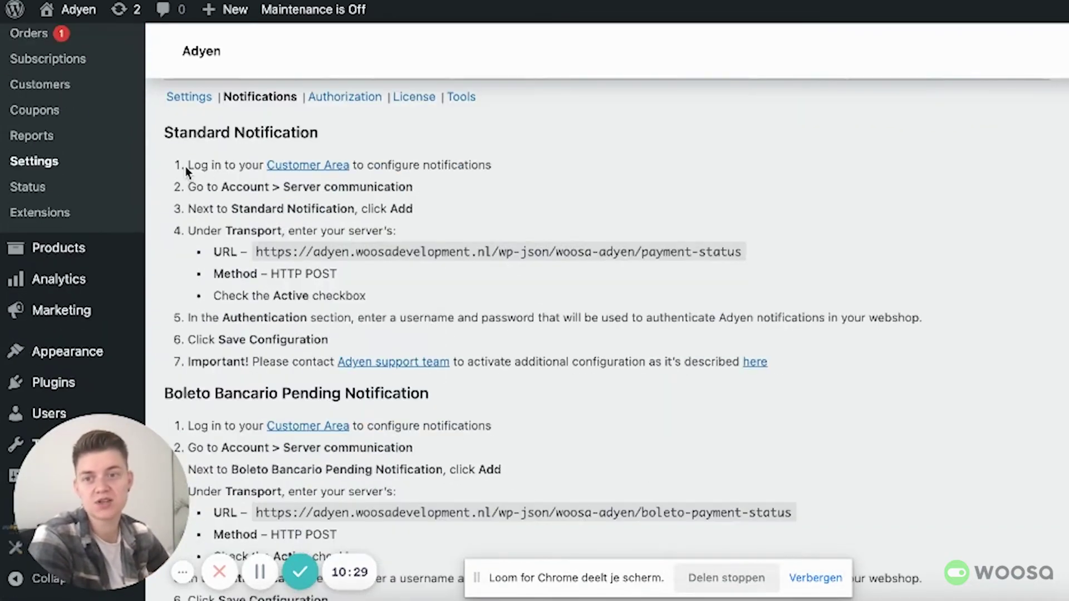
pyautogui.moveTo(187, 166); pyautogui.dragTo(759, 349)
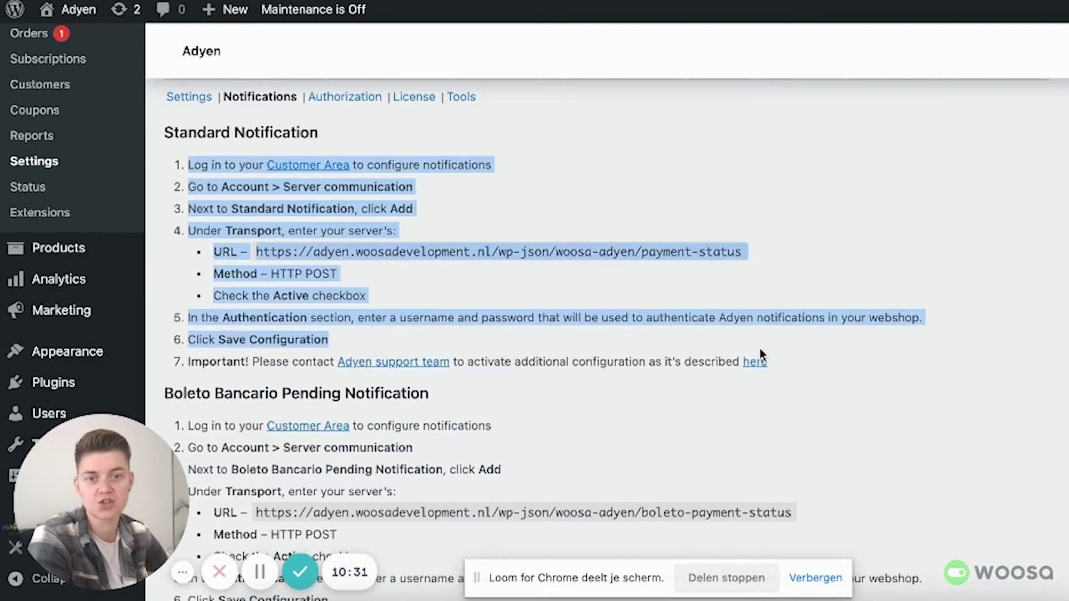
pyautogui.click(930, 339)
# Step: Check the notification Username and Password fields, then return to the Adyen Customer Area
pyautogui.scroll(-5, 836, 366)
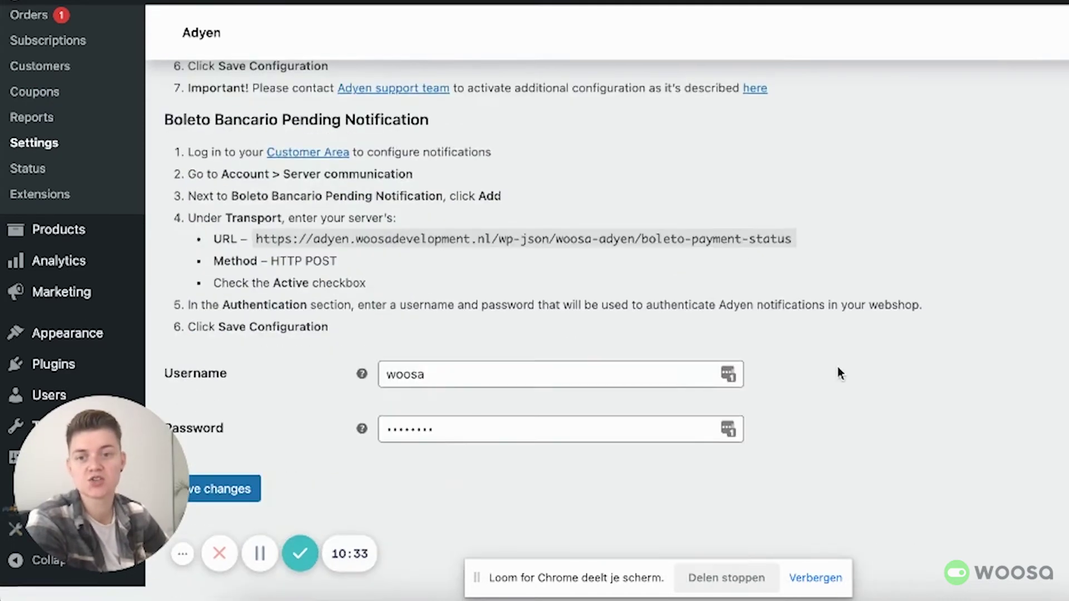
pyautogui.click(464, 392)
pyautogui.click(477, 446)
pyautogui.click(918, 379)
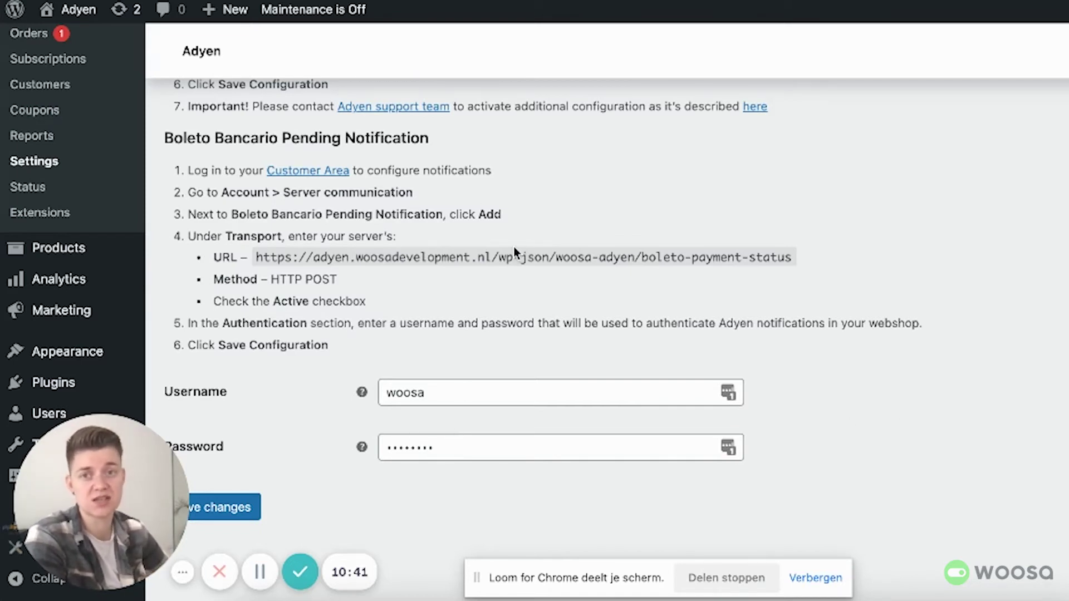
pyautogui.scroll(5, 512, 250)
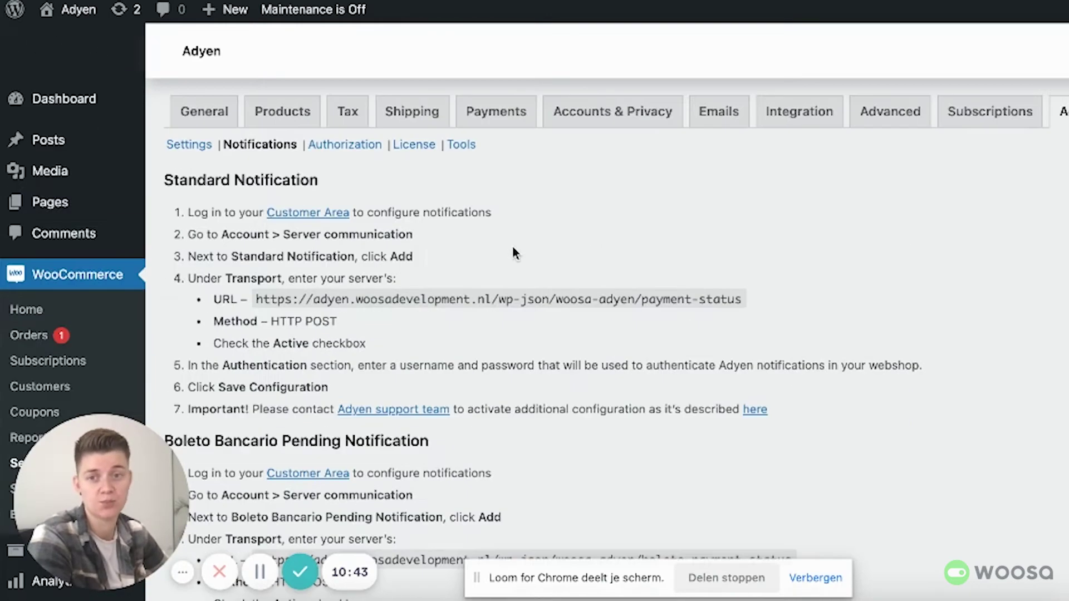
pyautogui.hotkey('ctrl', 'Tab')
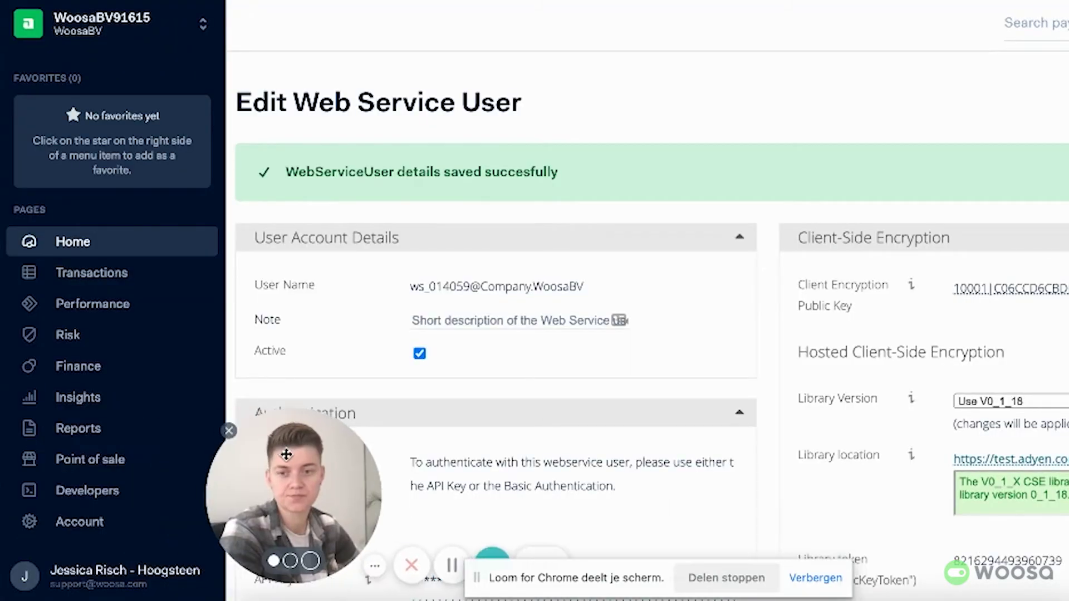
# Step: Go to Developers > Webhooks and open the Create new webhook dialog
pyautogui.click(115, 490)
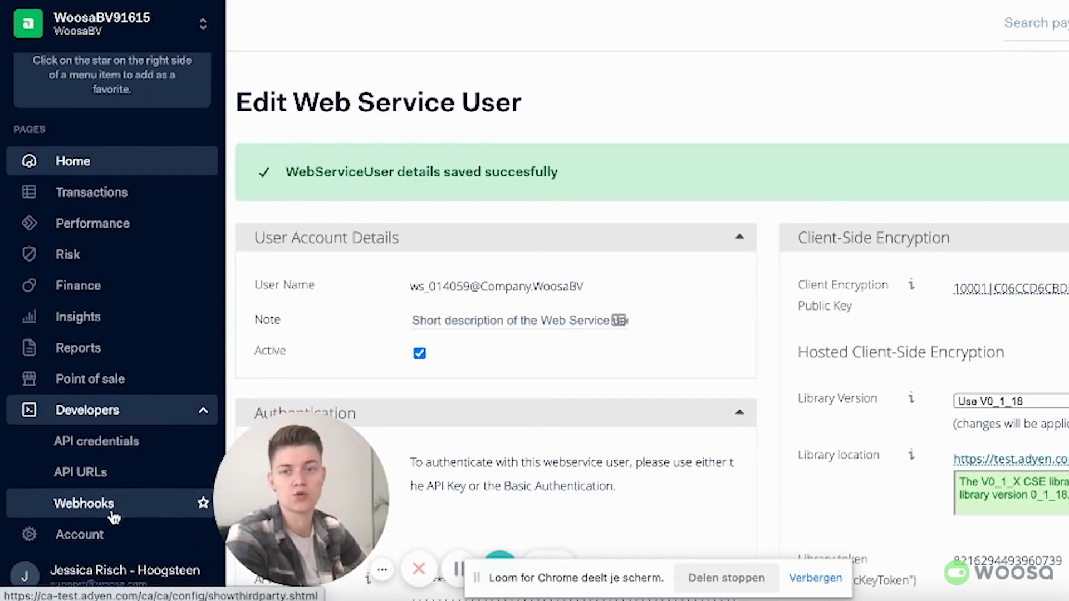
pyautogui.click(113, 513)
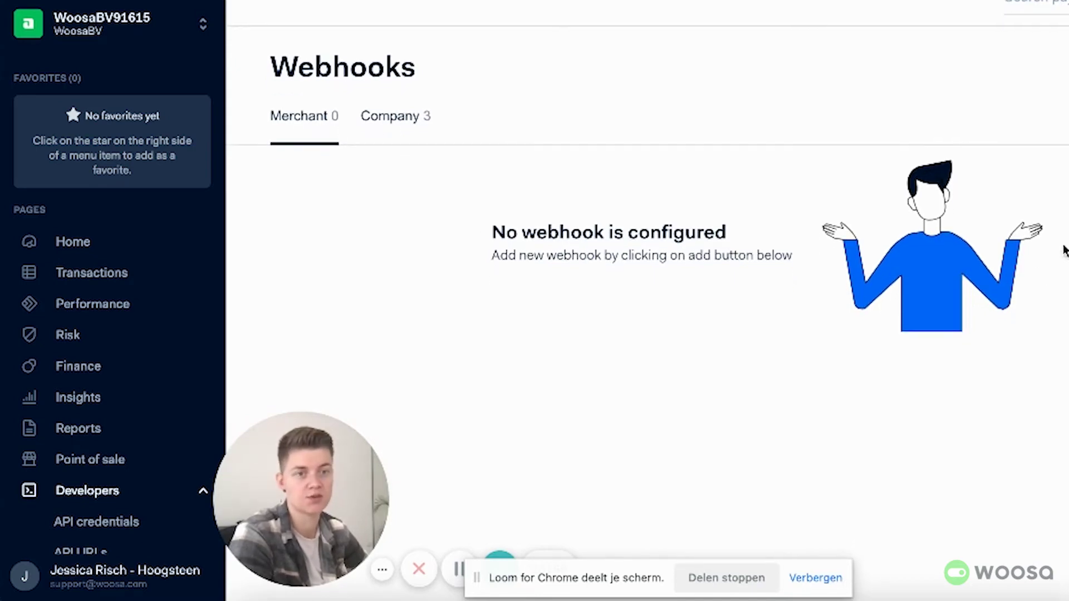
pyautogui.click(648, 409)
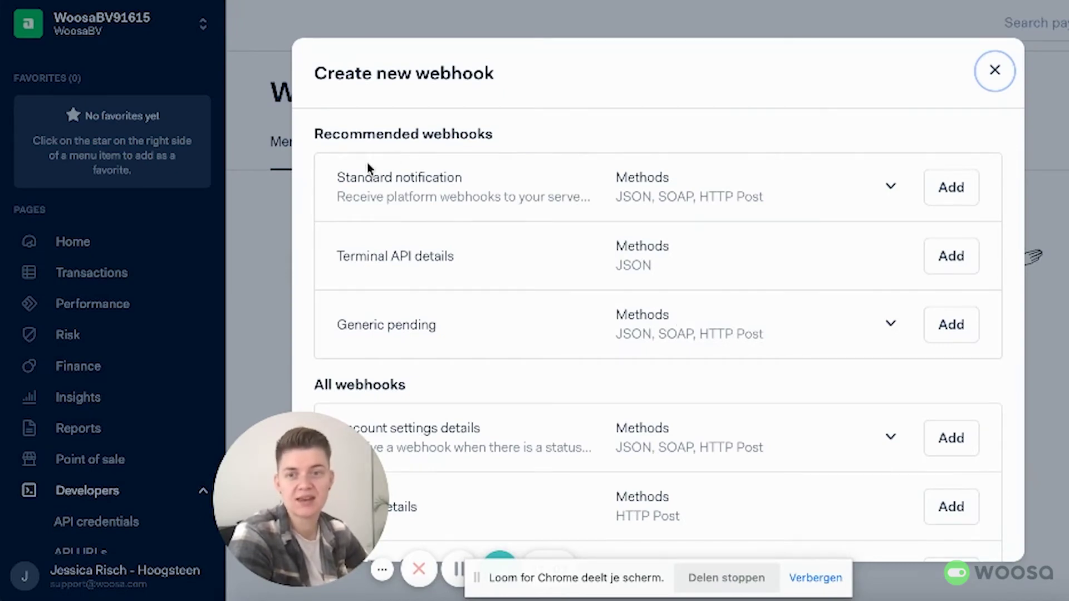
pyautogui.scroll(-3, 475, 350)
pyautogui.scroll(-6, 490, 355)
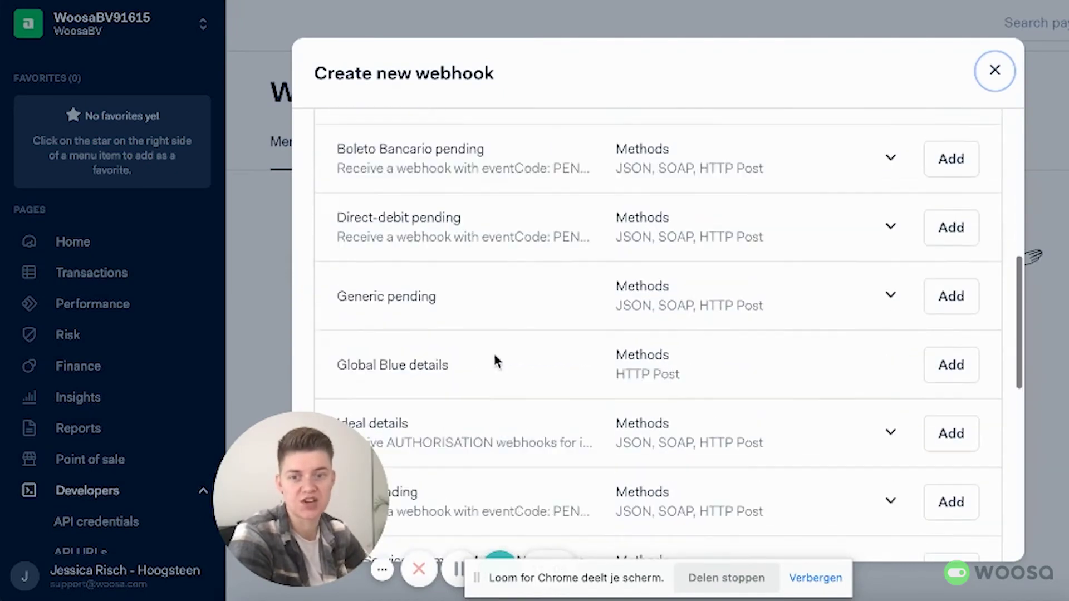
pyautogui.scroll(9, 493, 355)
# Step: Compare with the plugin instructions to confirm Standard notification is the webhook needed
pyautogui.hotkey('ctrl', 'Tab')
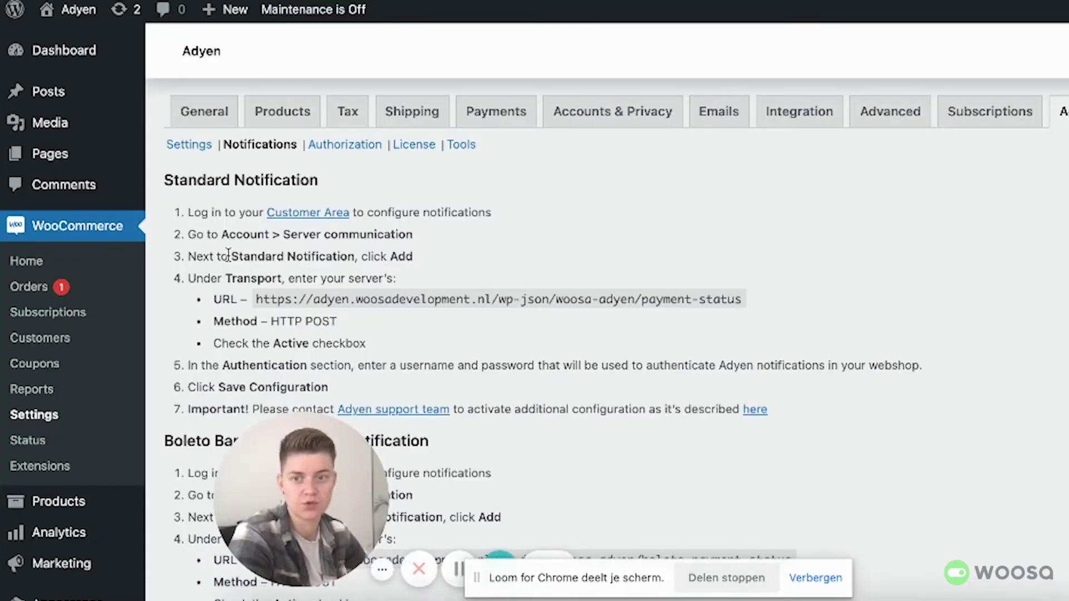
pyautogui.moveTo(230, 256); pyautogui.dragTo(353, 256)
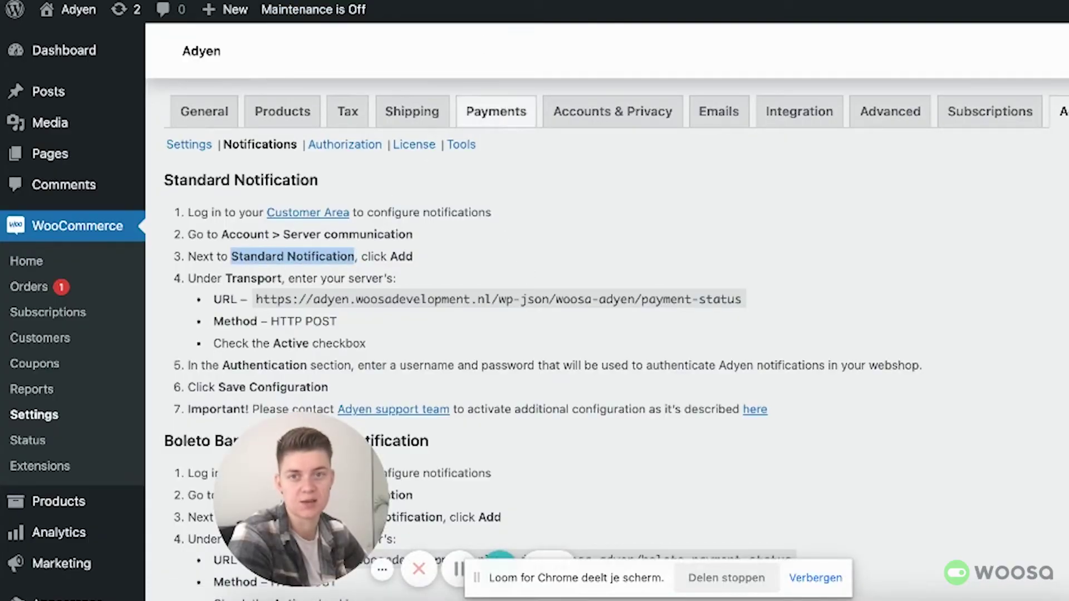
pyautogui.hotkey('ctrl', 'Tab')
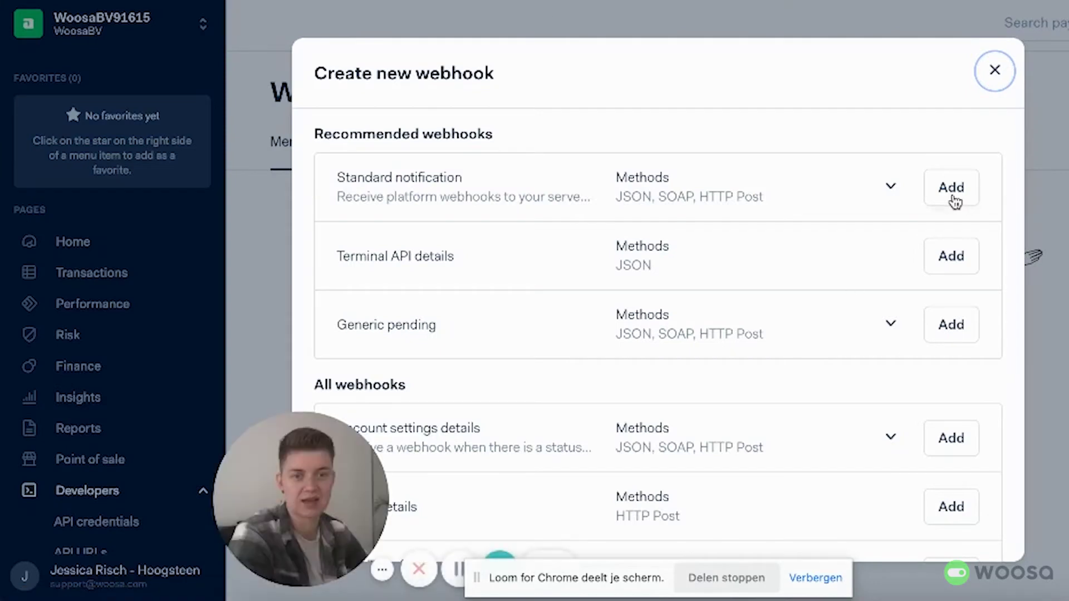
# Step: Add a Standard notification webhook and paste the store's payment-status URL from the plugin
pyautogui.click(951, 200)
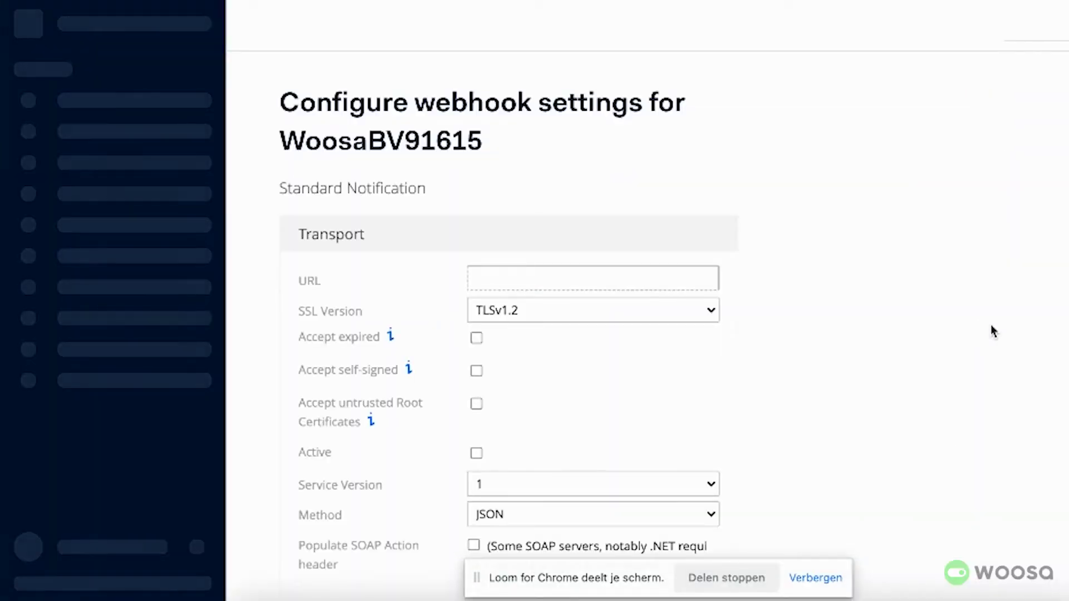
pyautogui.click(556, 277)
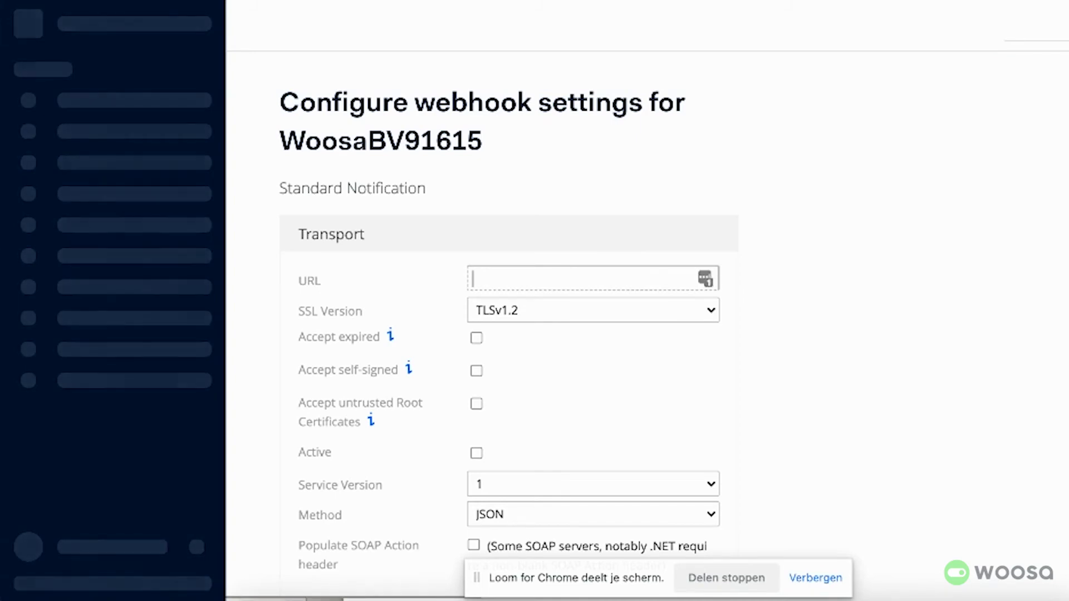
pyautogui.hotkey('alt', 'Tab')
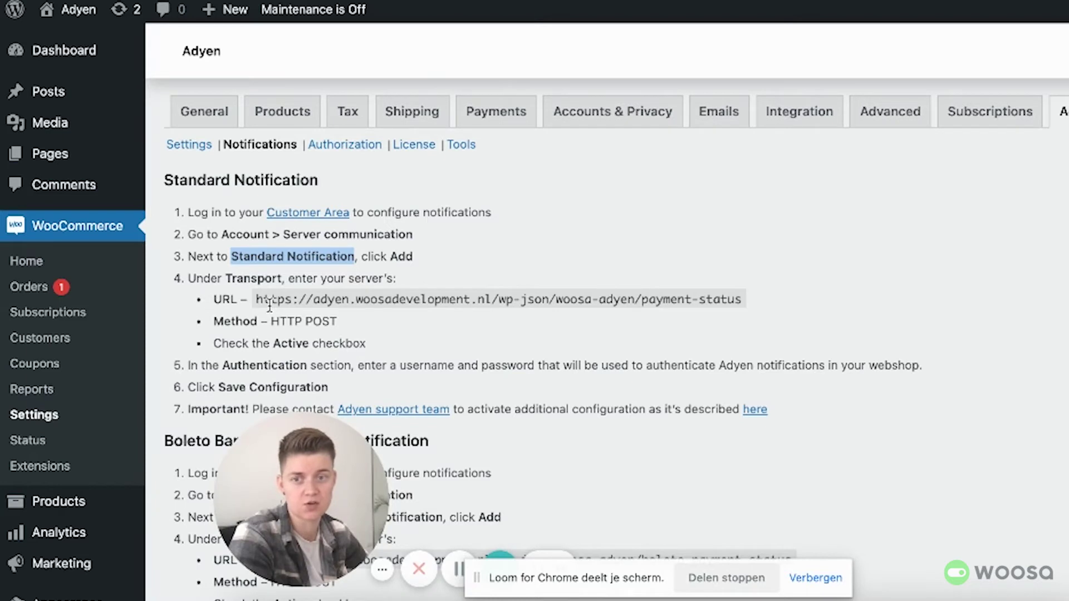
pyautogui.moveTo(257, 298); pyautogui.dragTo(741, 299)
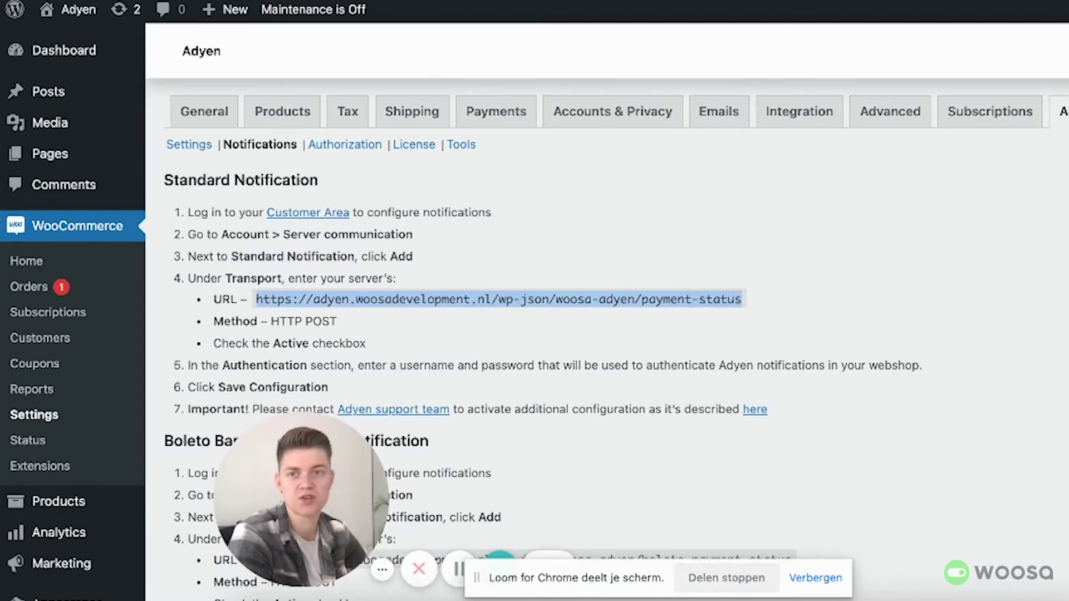
pyautogui.hotkey('ctrl', 'Tab')
pyautogui.click(553, 268)
pyautogui.press('super+v')
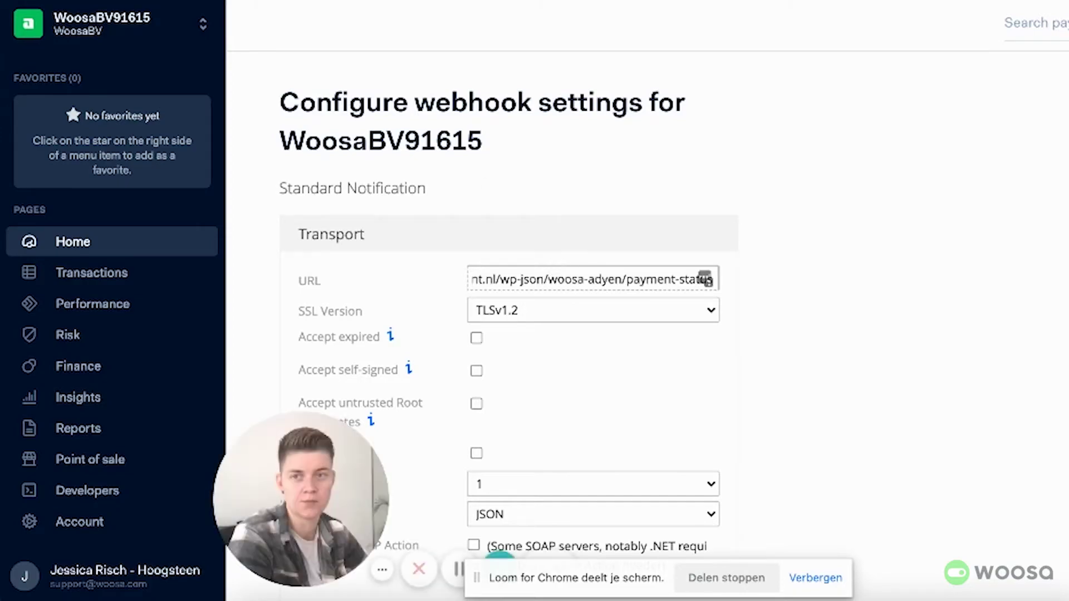
pyautogui.hotkey('ctrl', 'Tab')
pyautogui.scroll(-2, 465, 274)
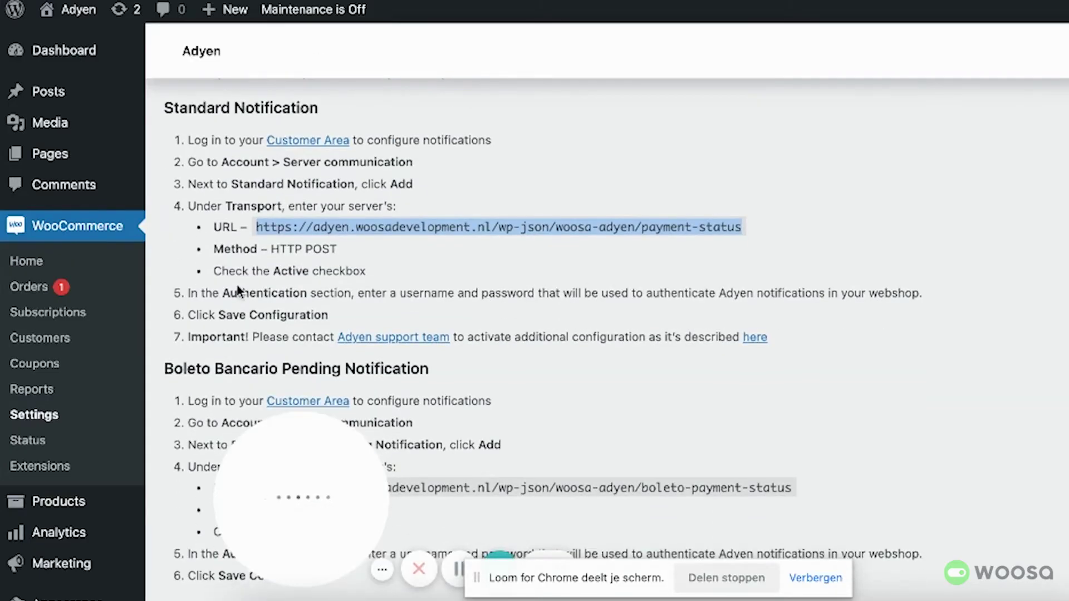
pyautogui.hotkey('ctrl', 'Tab')
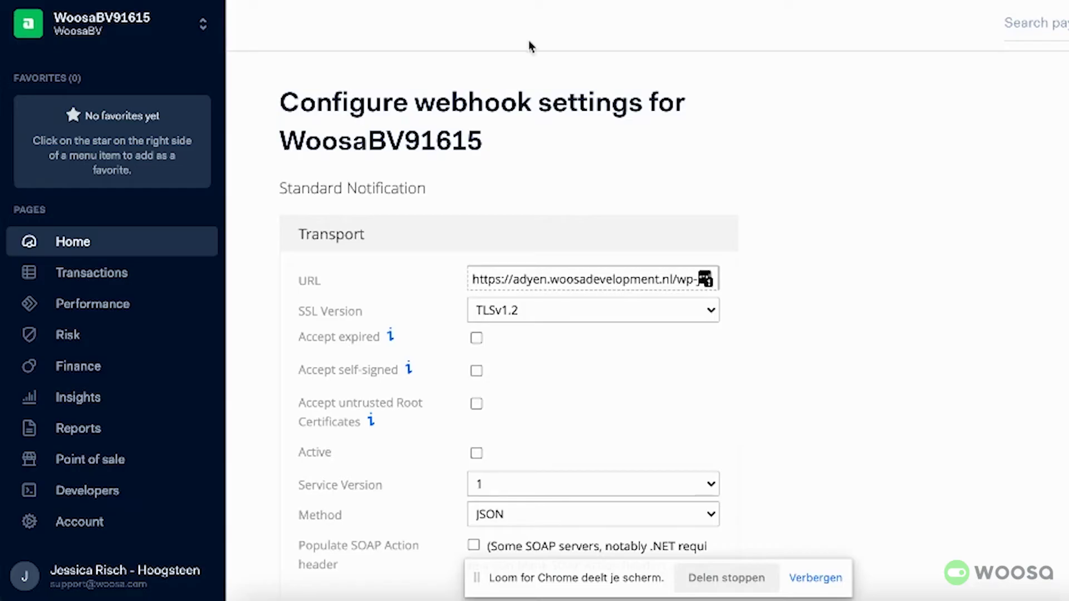
# Step: Set the webhook method to HTTP POST and mark it Active
pyautogui.scroll(-5, 629, 292)
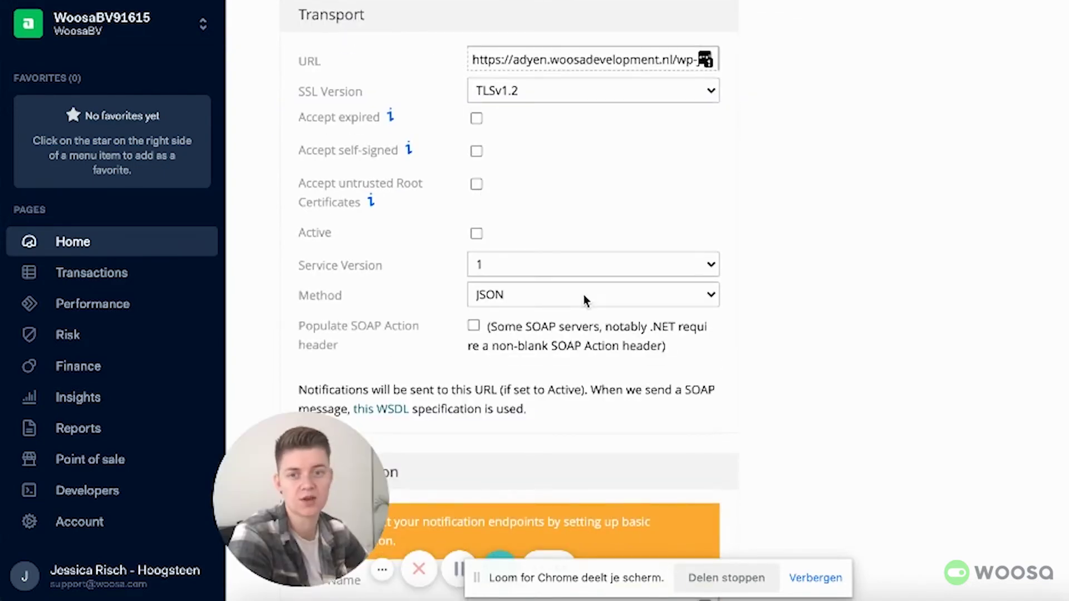
pyautogui.click(583, 295)
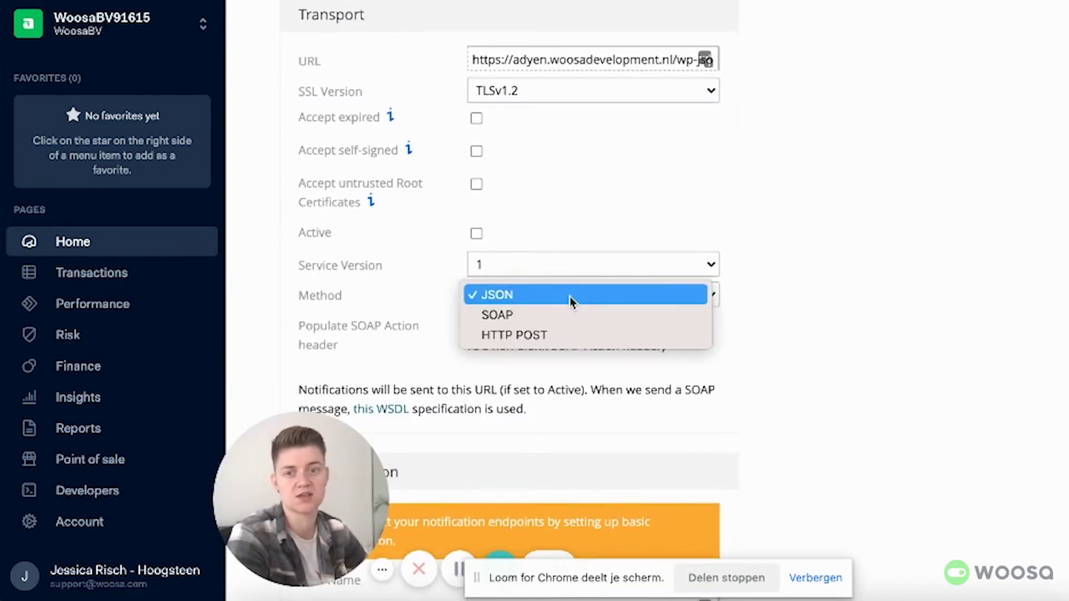
pyautogui.click(568, 336)
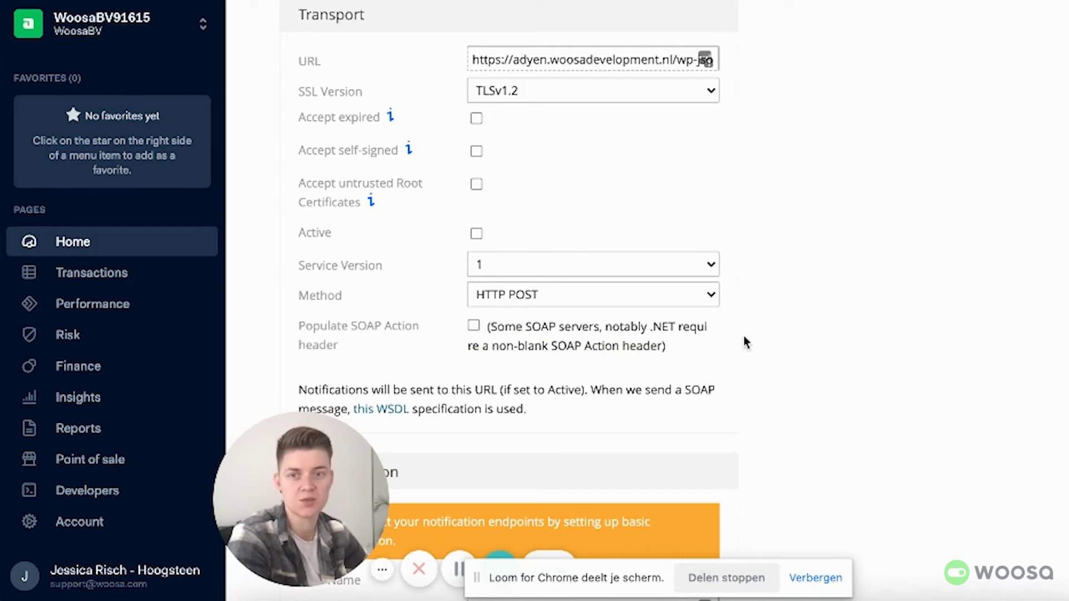
pyautogui.click(476, 233)
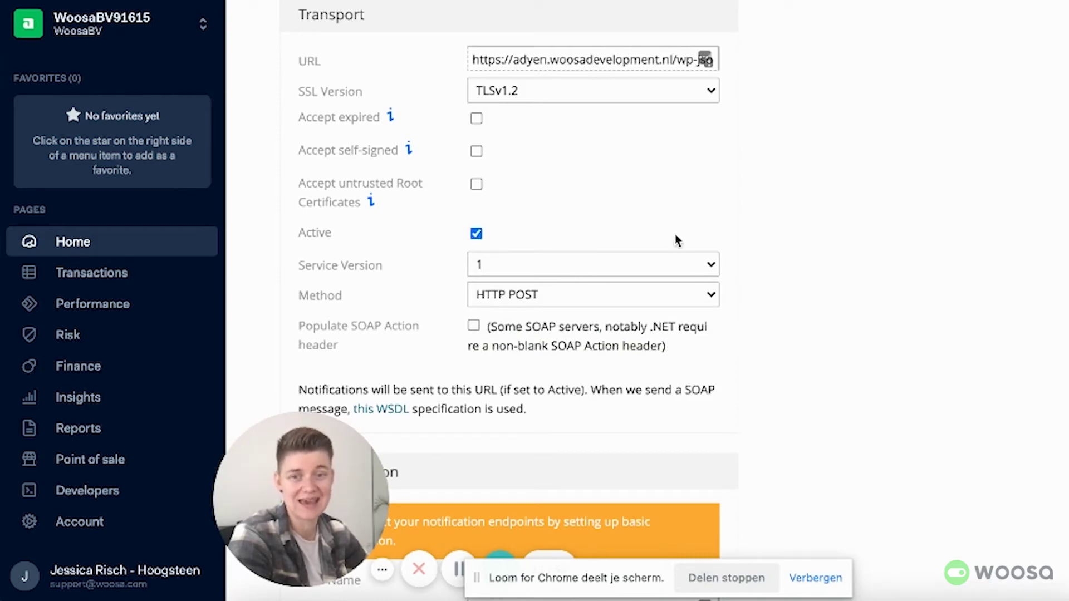
pyautogui.scroll(-6, 610, 266)
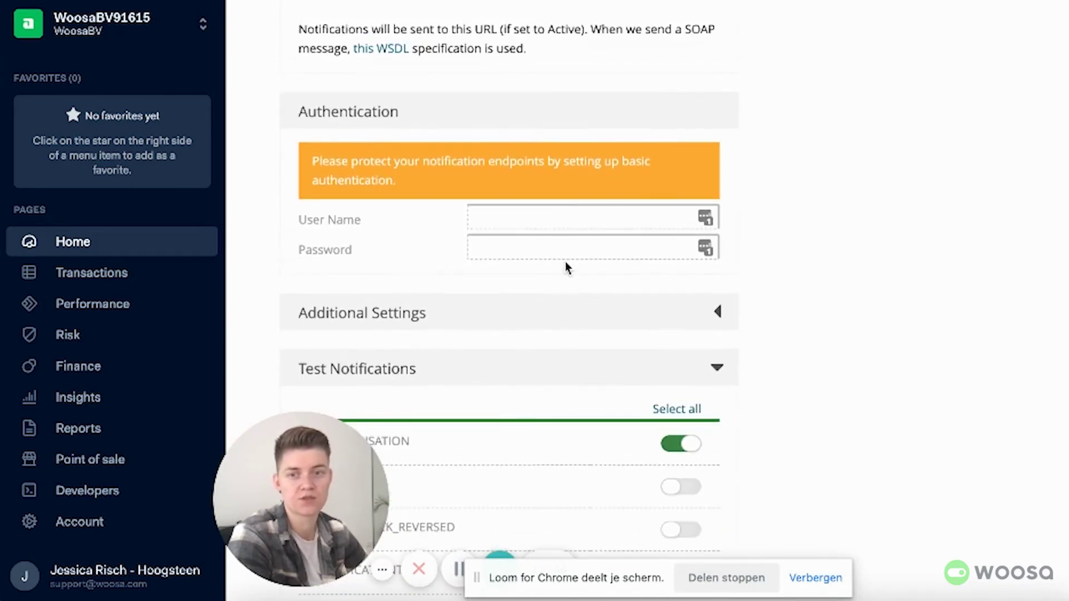
# Step: Enter the basic-auth user name and password for the webhook
pyautogui.click(559, 217)
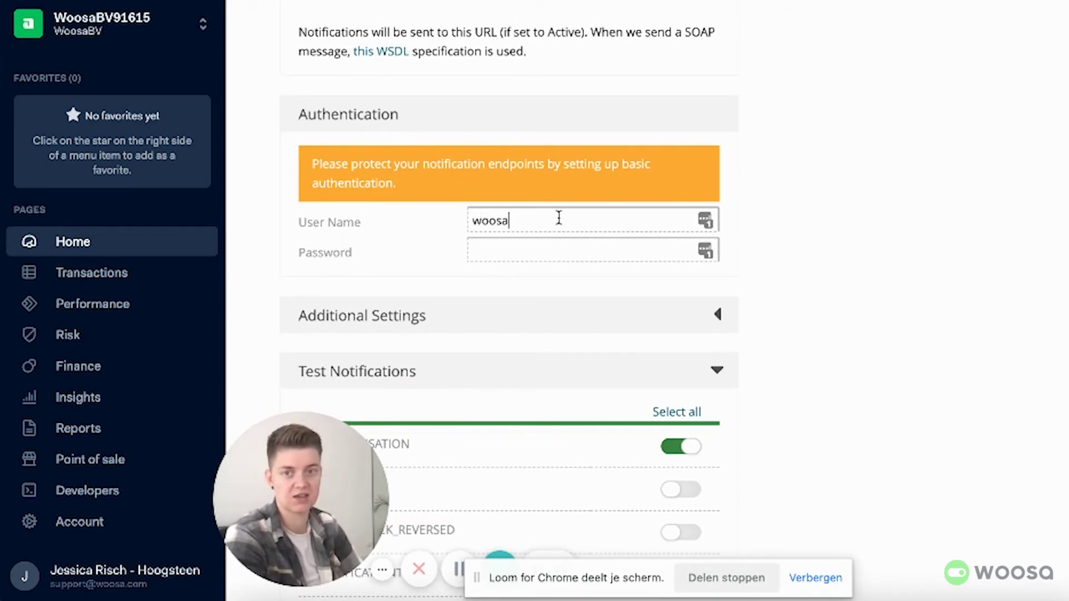
pyautogui.press('Tab')
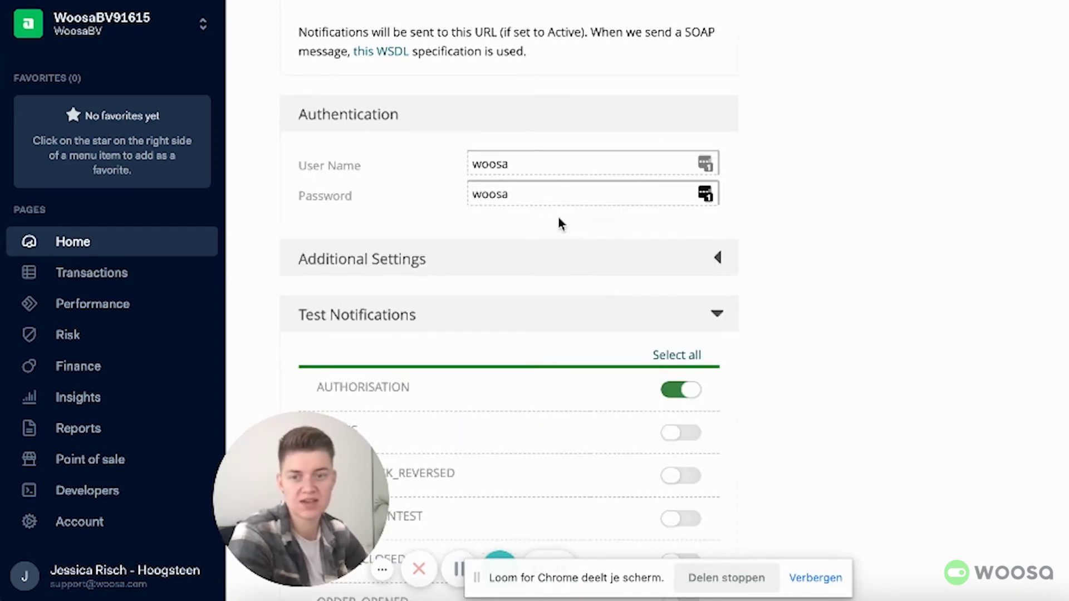
pyautogui.scroll(-10, 577, 240)
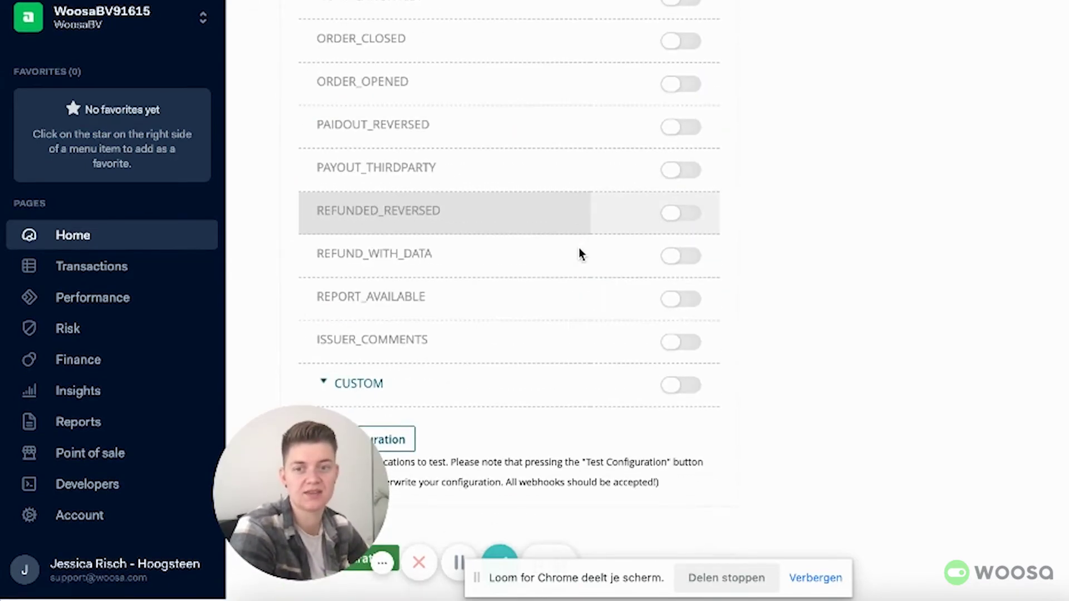
pyautogui.moveTo(334, 517); pyautogui.dragTo(139, 518)
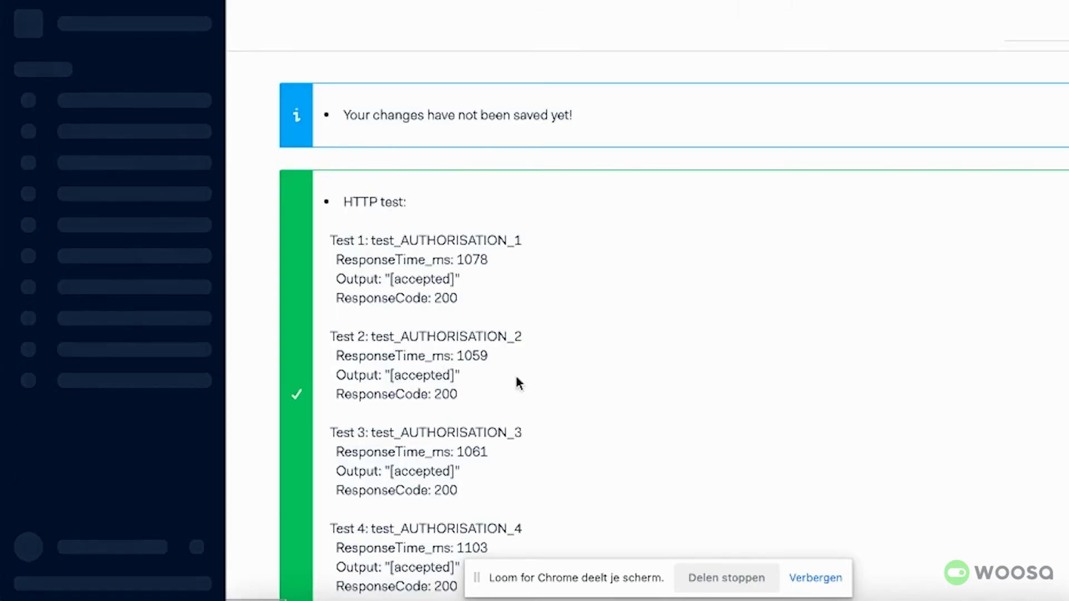
# Step: Check the test results showing response code 200, then save the webhook configuration
pyautogui.scroll(-15, 516, 374)
pyautogui.scroll(14, 515, 384)
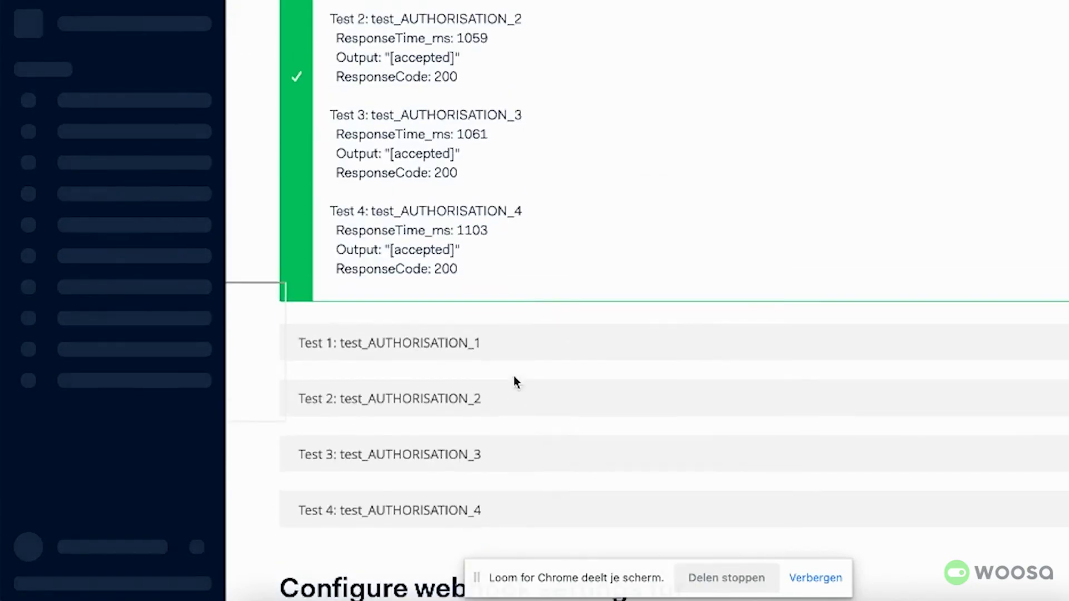
pyautogui.scroll(-15, 462, 280)
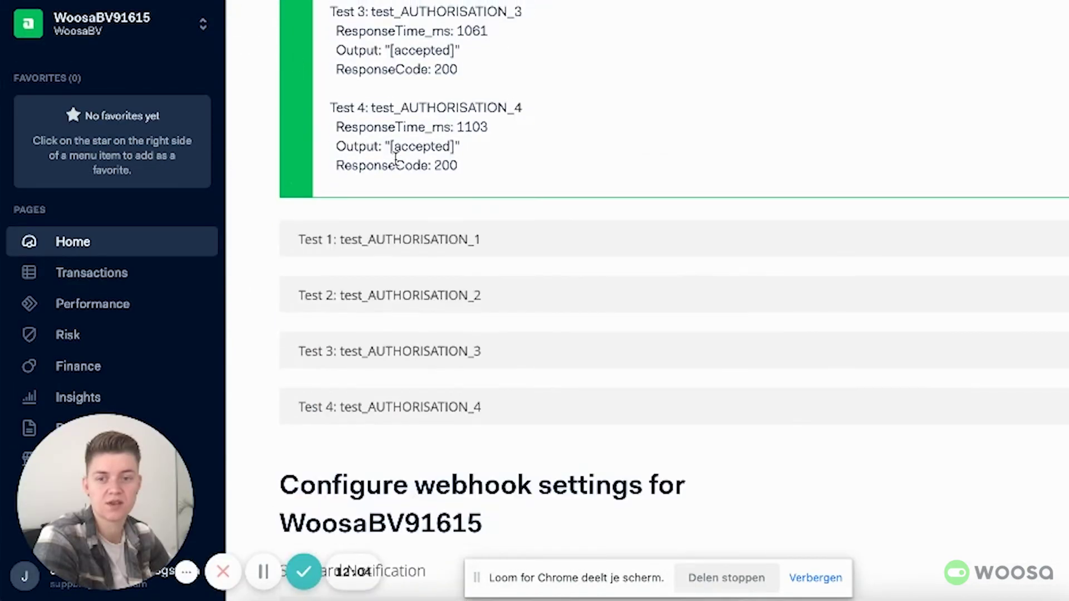
pyautogui.scroll(-15, 462, 280)
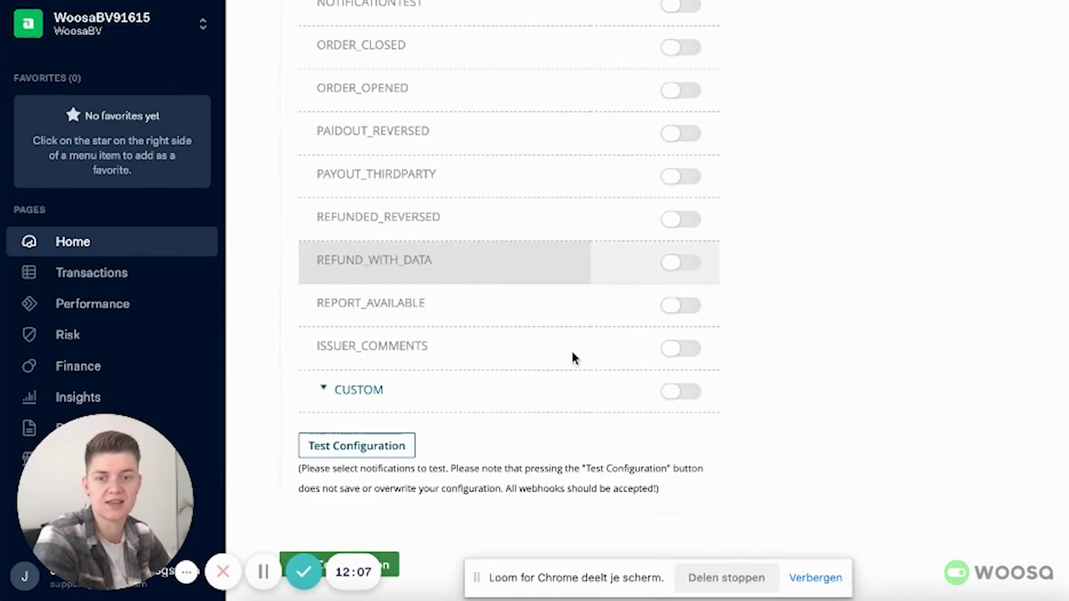
pyautogui.click(396, 567)
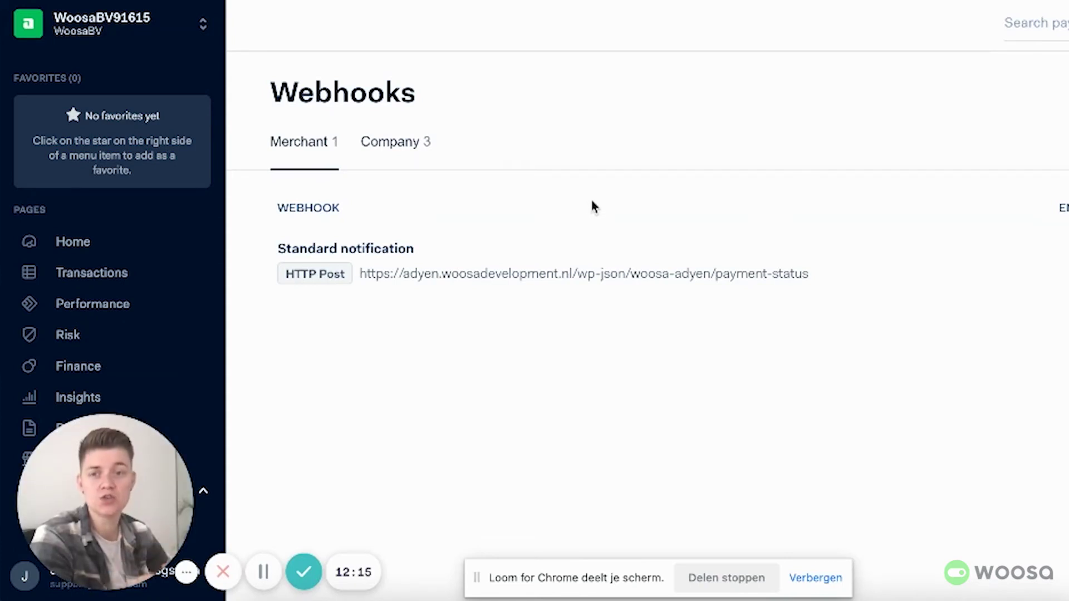
# Step: Replace the Adyen notification username and password with the ones used in Adyen, and save
pyautogui.hotkey('ctrl', 'Tab')
pyautogui.scroll(-5, 417, 201)
pyautogui.click(437, 384)
pyautogui.hotkey('ctrl', 'a')
pyautogui.write('woosa')
pyautogui.press('Tab')
pyautogui.write('•••••')
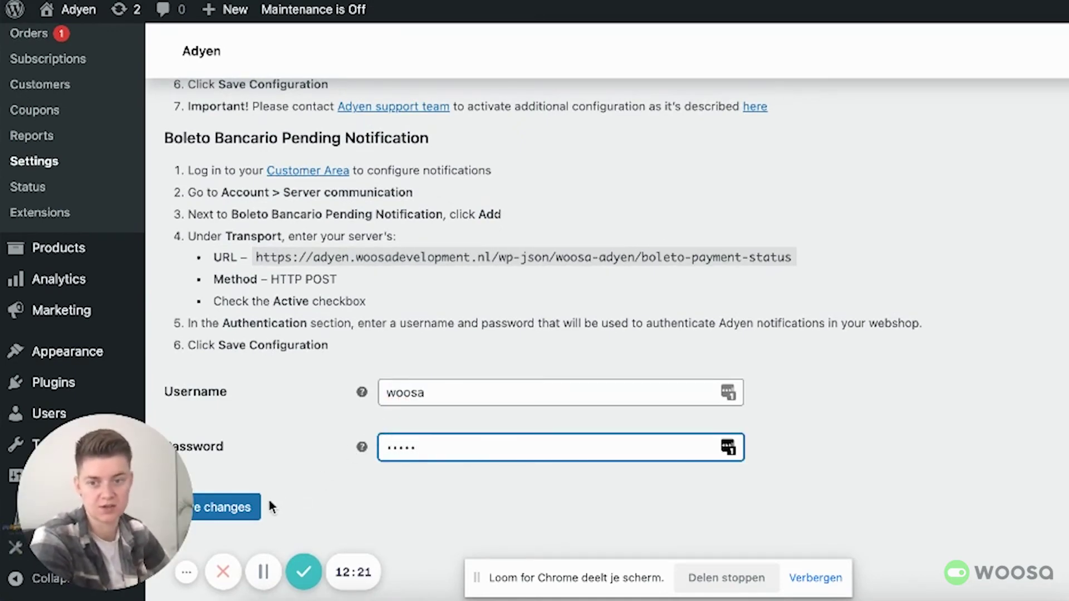
pyautogui.click(256, 505)
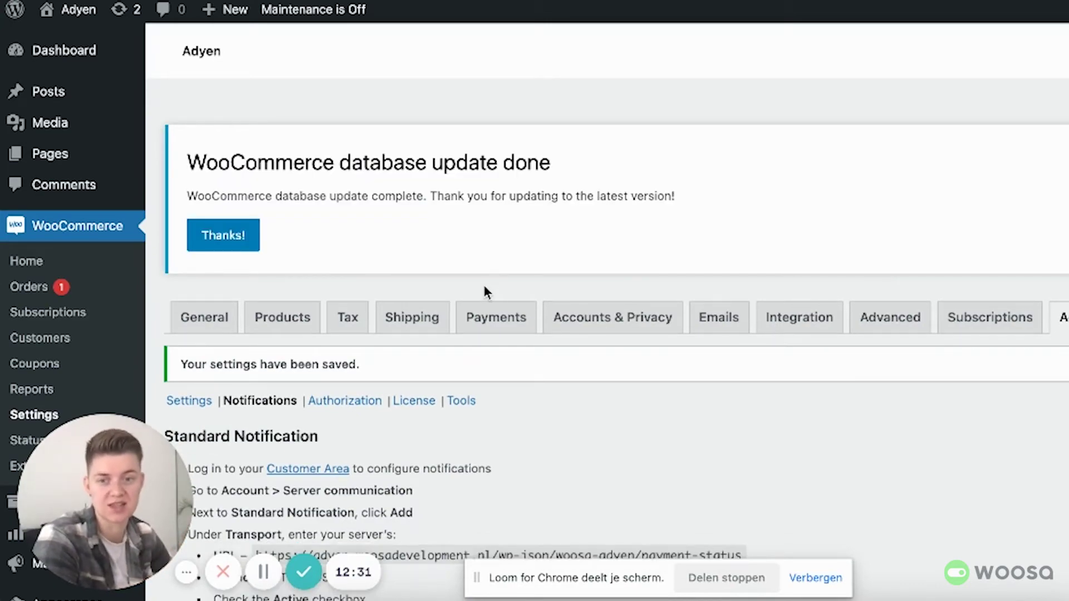
pyautogui.scroll(-10, 484, 290)
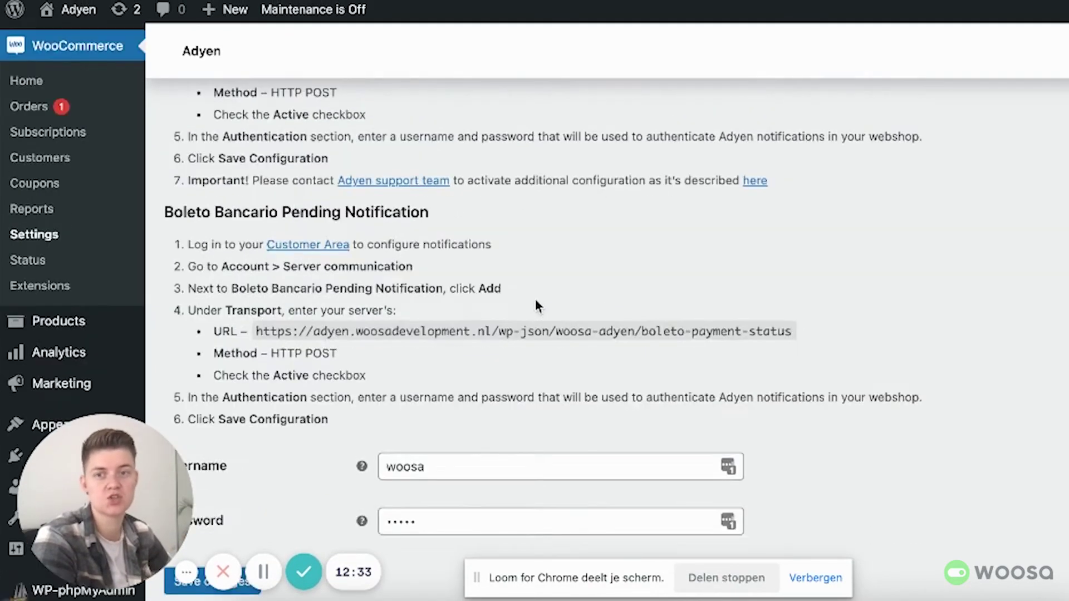
pyautogui.scroll(6, 536, 303)
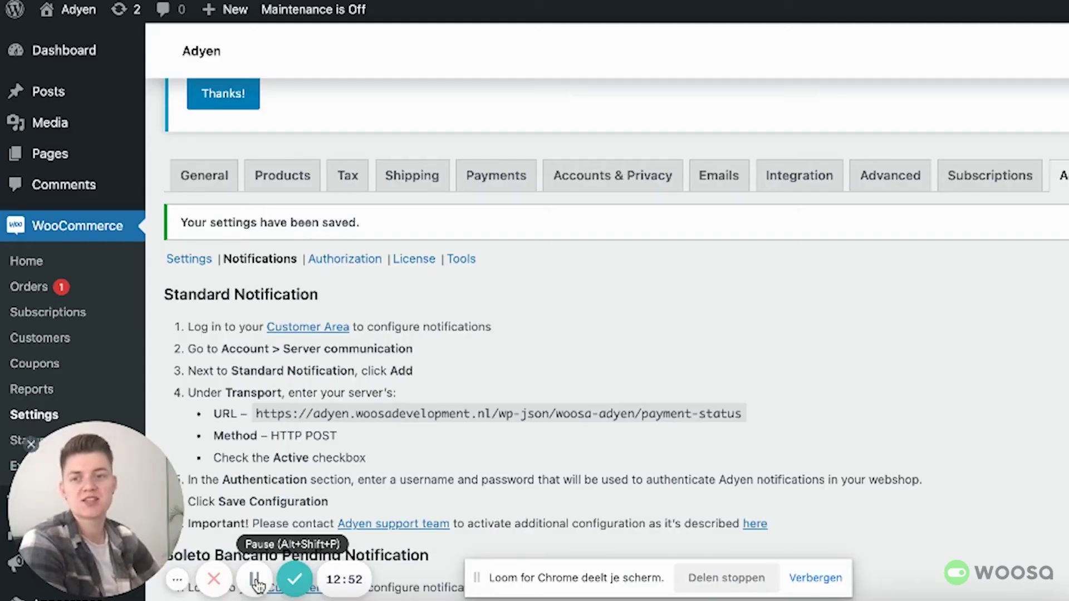
# Step: In the Adyen plugin Settings, keep Capture Mode set to Immediate
pyautogui.click(199, 265)
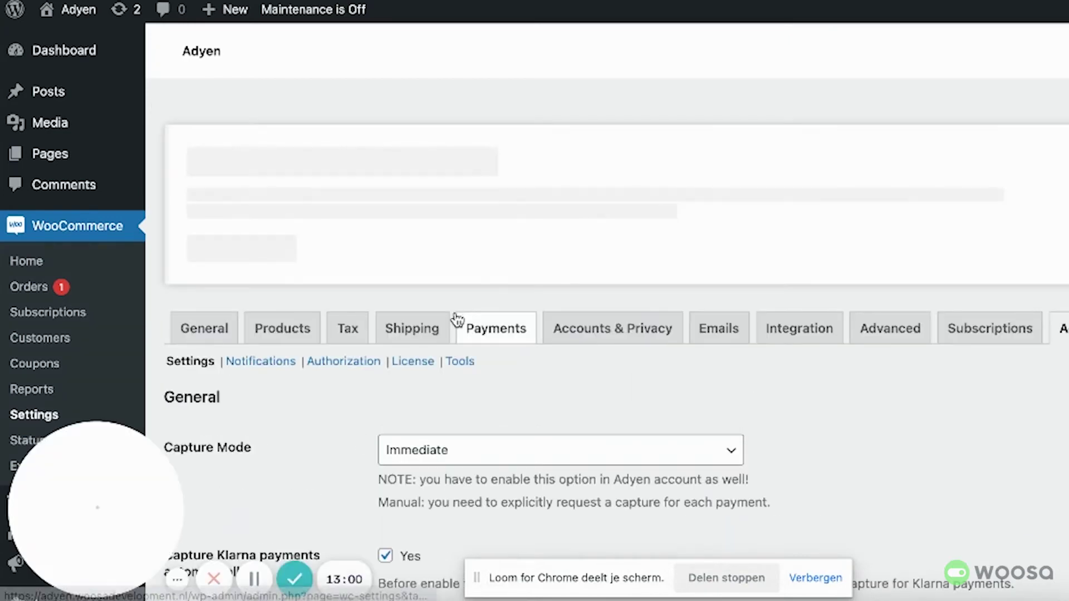
pyautogui.scroll(-3, 392, 374)
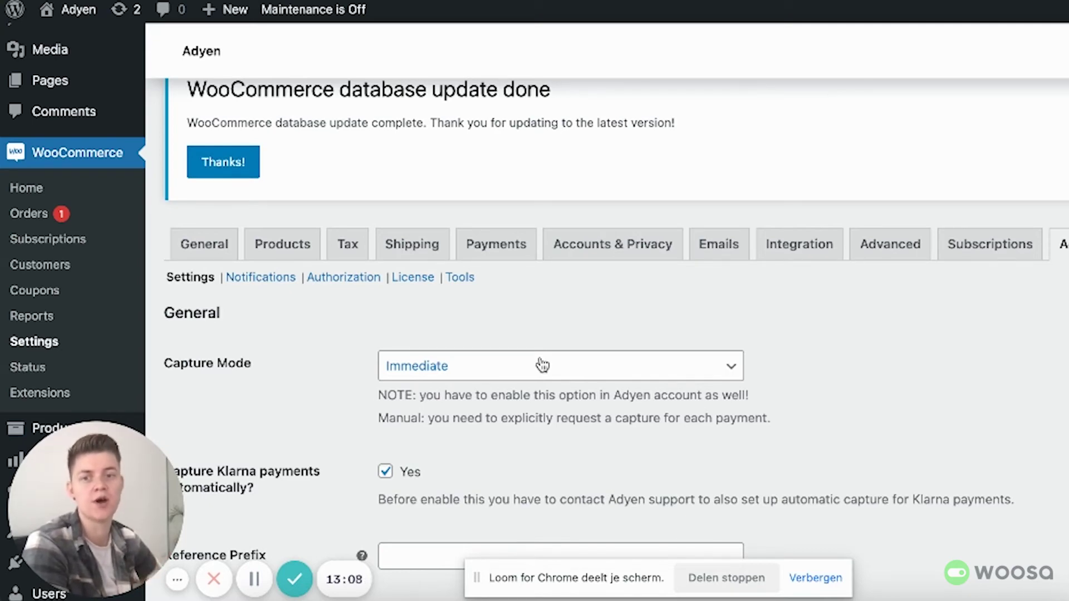
pyautogui.scroll(-3, 543, 365)
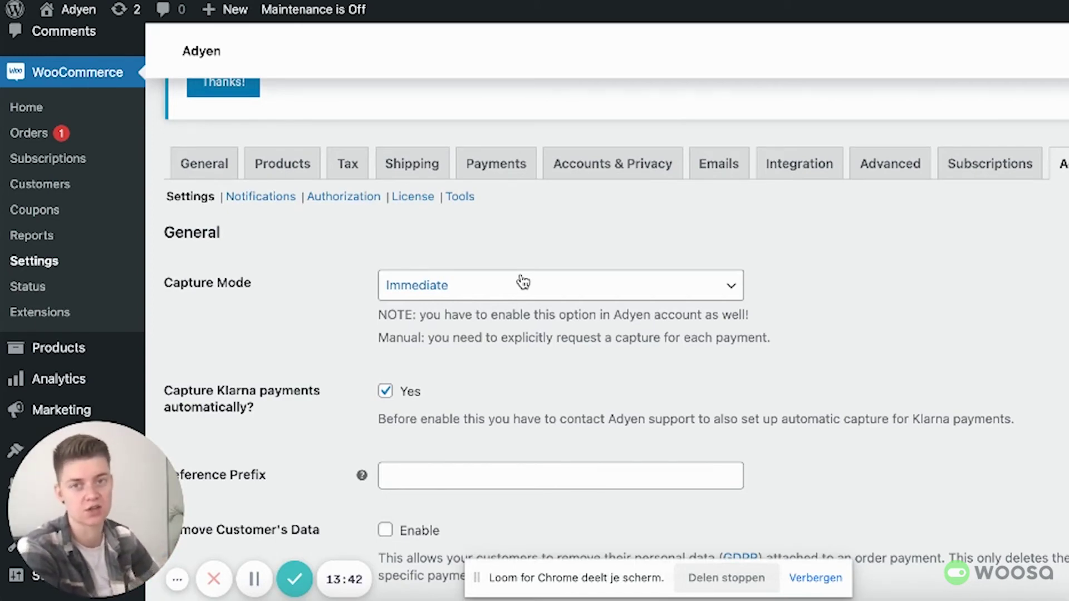
pyautogui.click(508, 293)
pyautogui.click(485, 293)
pyautogui.scroll(-1, 513, 292)
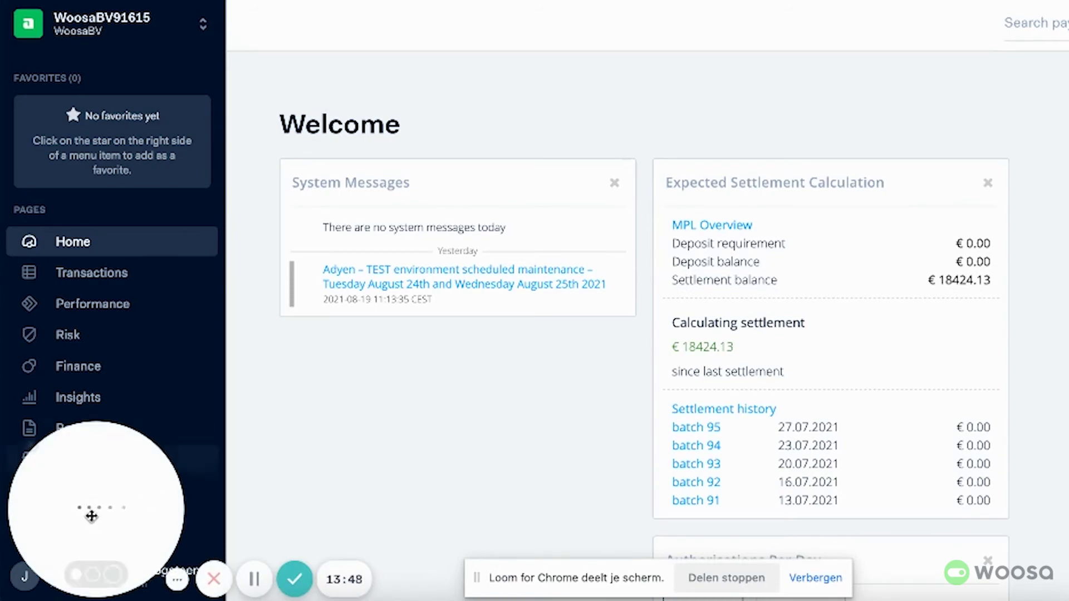
# Step: Confirm the merchant account's Capture Delay stays immediate in Account settings, then return to WordPress
pyautogui.click(83, 521)
pyautogui.scroll(-4, 114, 504)
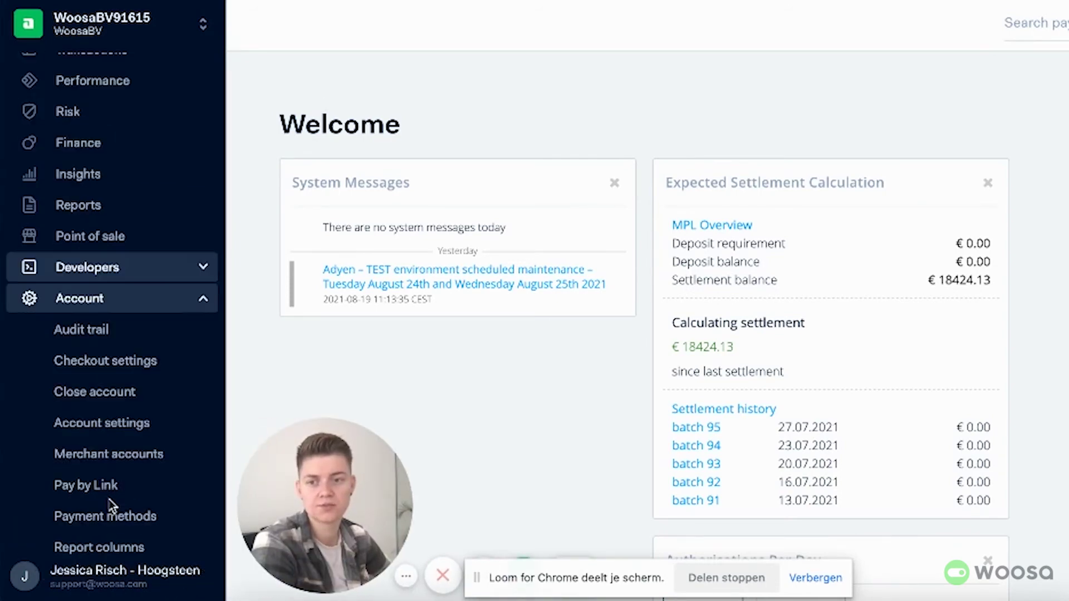
pyautogui.click(111, 425)
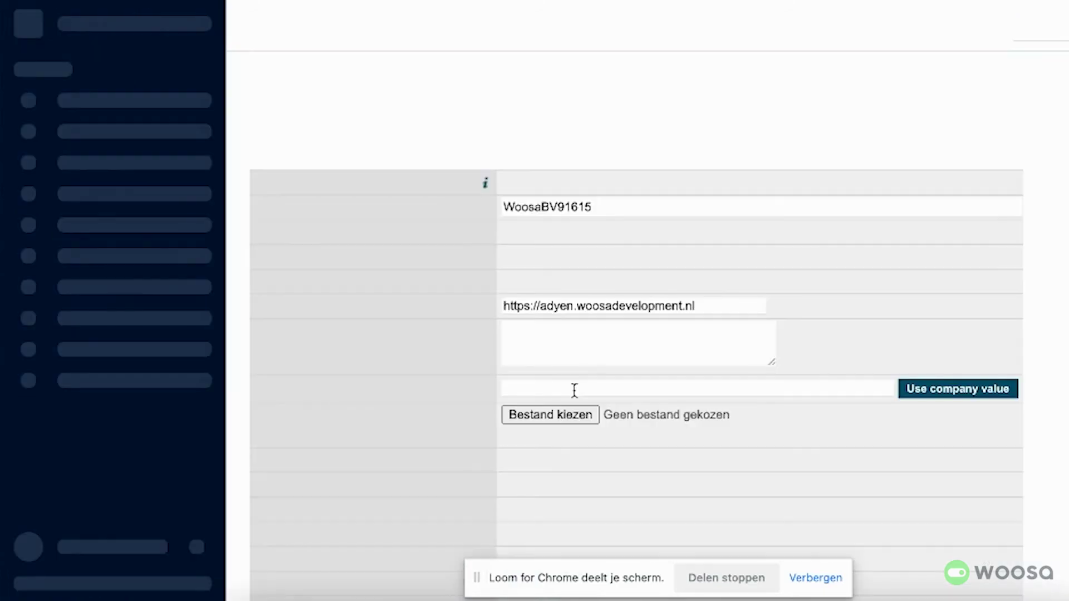
pyautogui.scroll(-9, 605, 412)
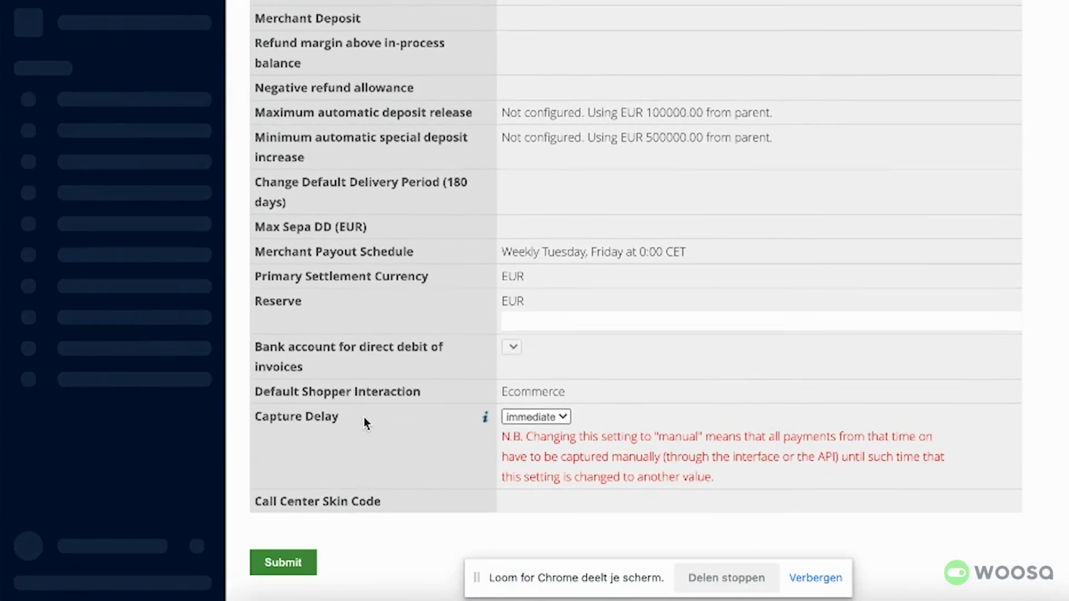
pyautogui.click(559, 419)
pyautogui.click(561, 419)
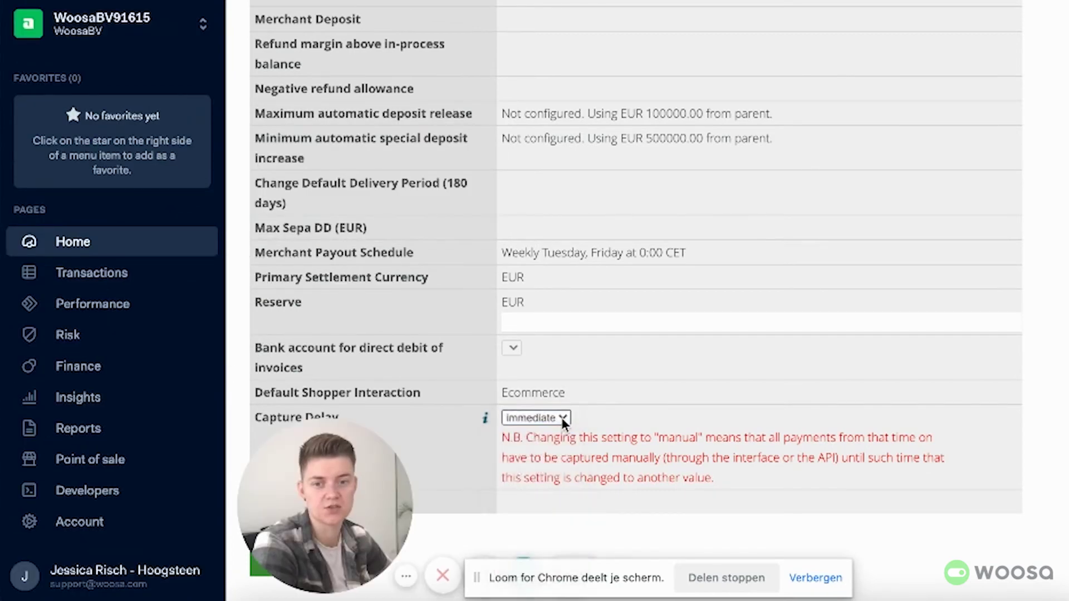
pyautogui.scroll(-1, 577, 410)
pyautogui.scroll(1, 577, 411)
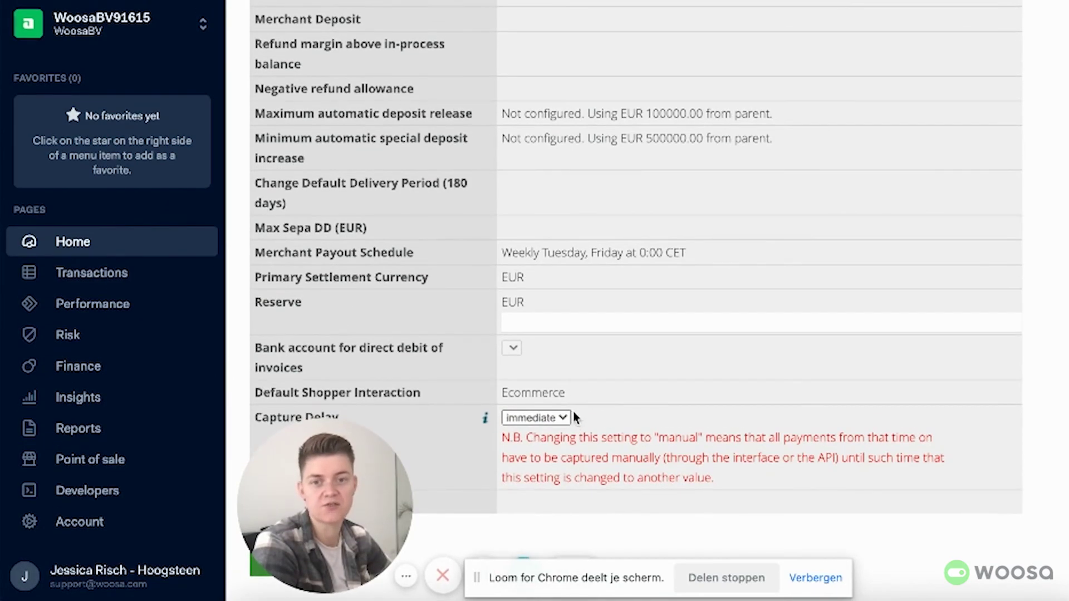
pyautogui.hotkey('ctrl', 'Tab')
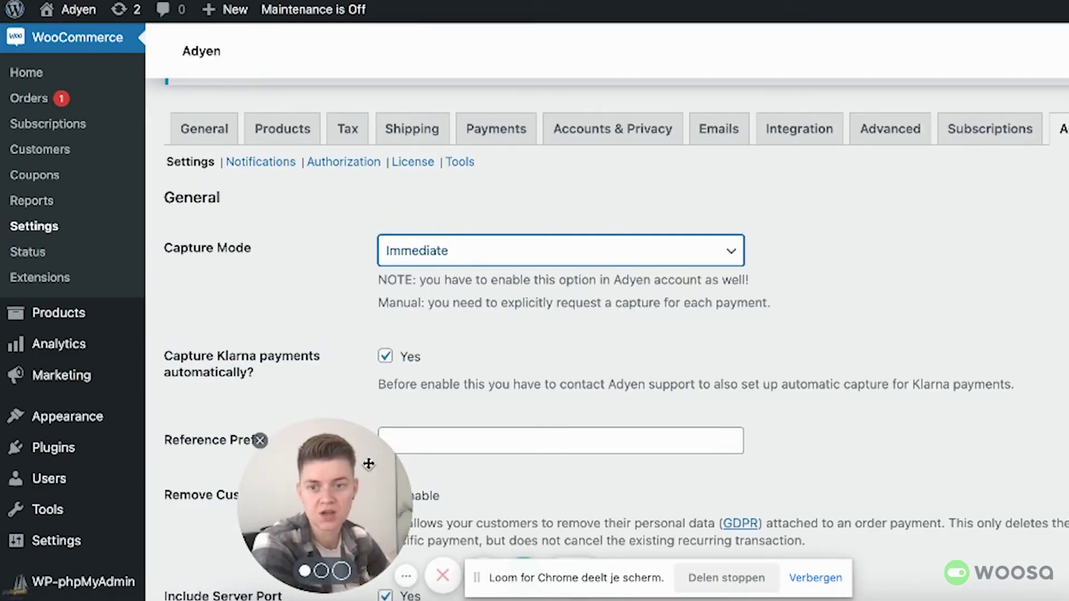
pyautogui.moveTo(369, 462); pyautogui.dragTo(121, 468)
pyautogui.scroll(-3, 466, 406)
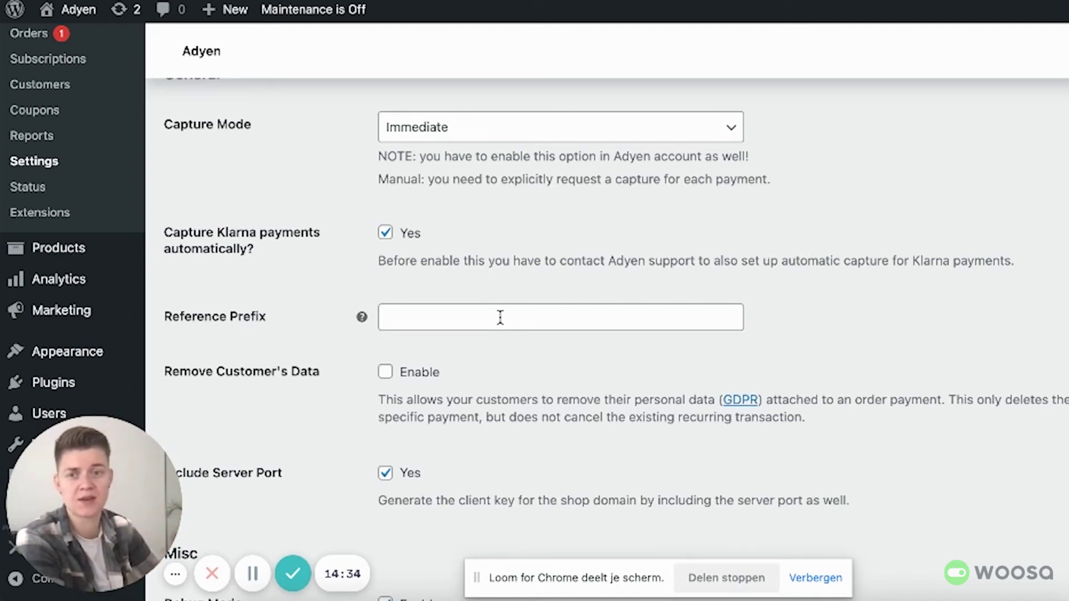
pyautogui.moveTo(379, 260); pyautogui.dragTo(1064, 267)
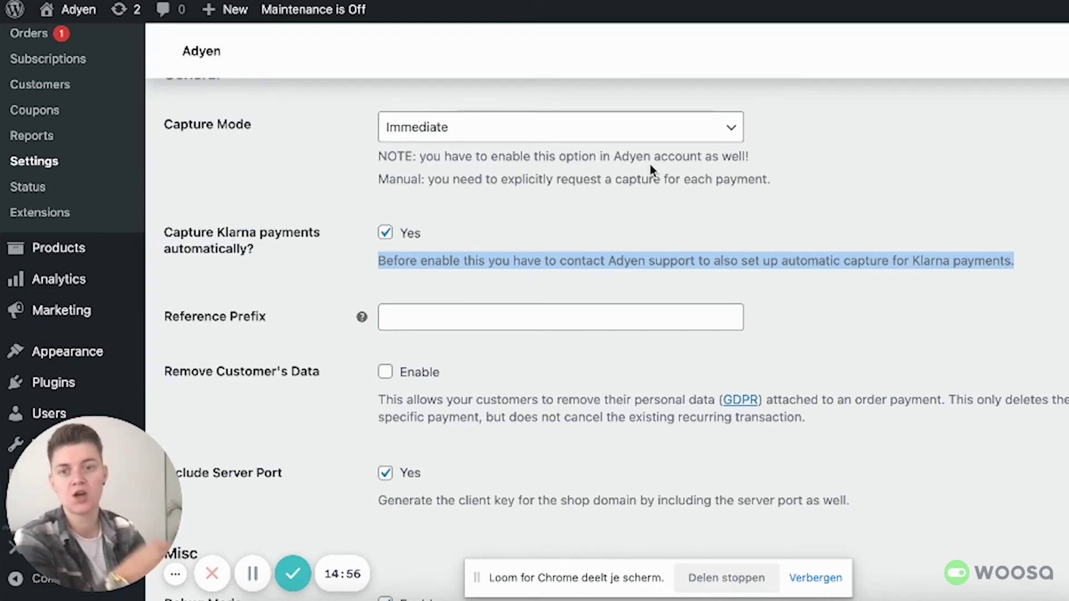
pyautogui.scroll(1, 441, 236)
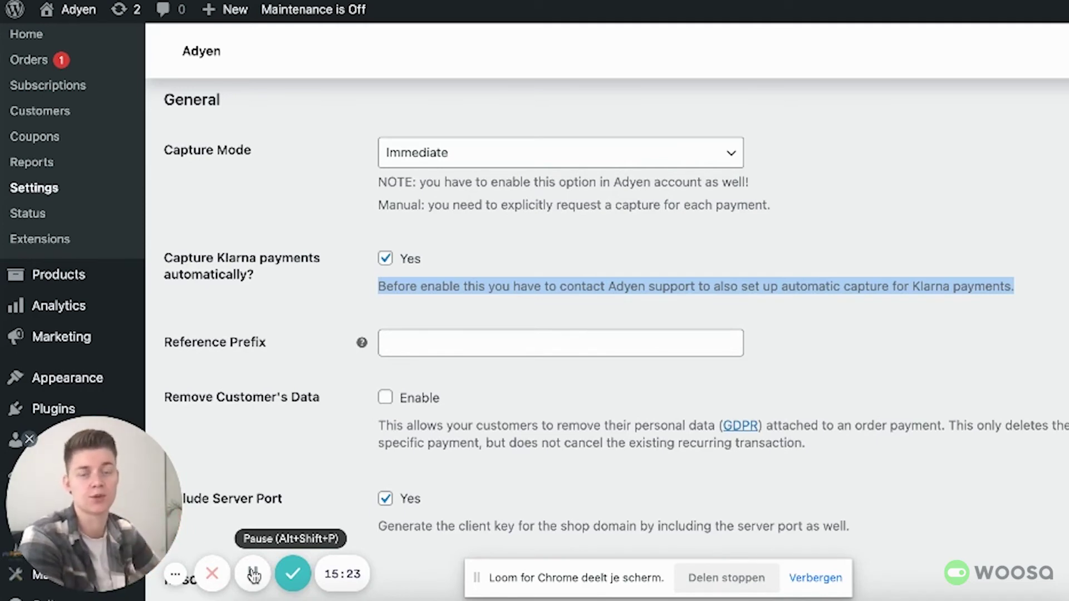
# Step: Show the WooCommerce Payments tab and scroll through the enabled Adyen gateways
pyautogui.scroll(5, 449, 415)
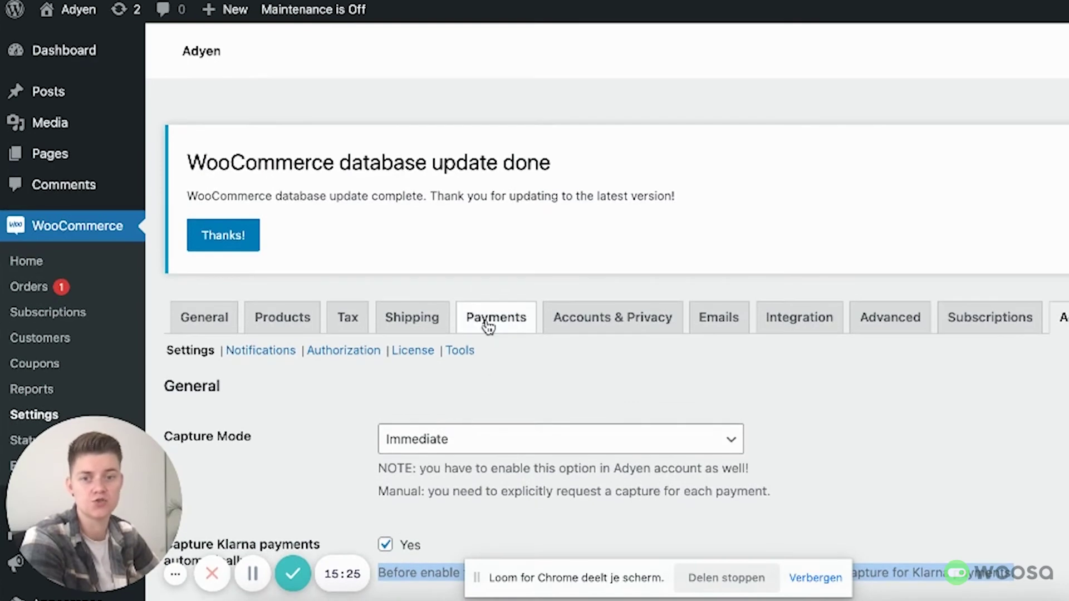
pyautogui.click(487, 327)
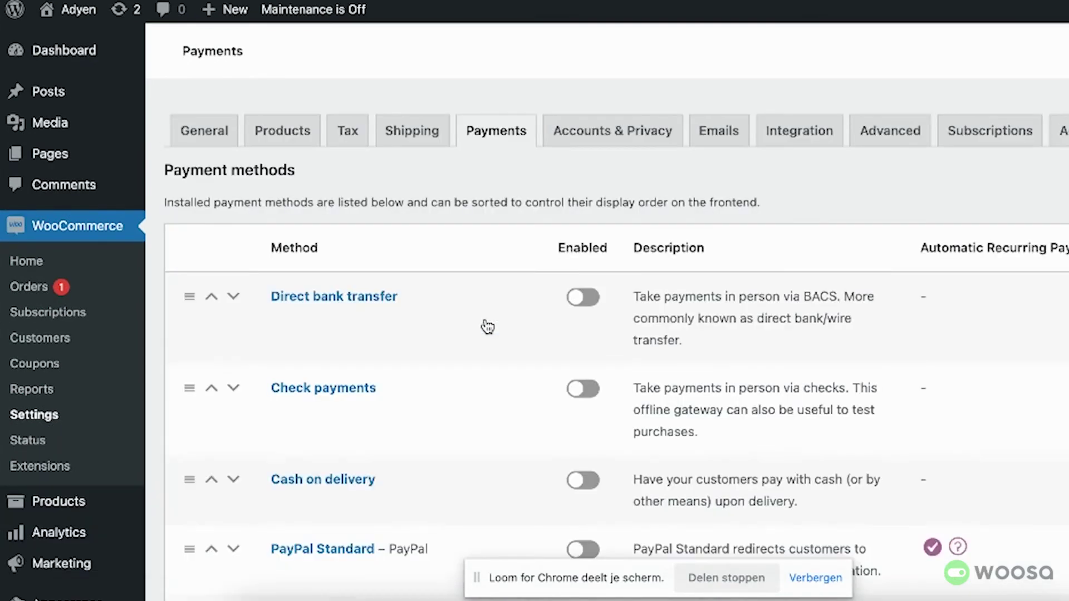
pyautogui.scroll(-3, 526, 404)
pyautogui.scroll(-5, 526, 404)
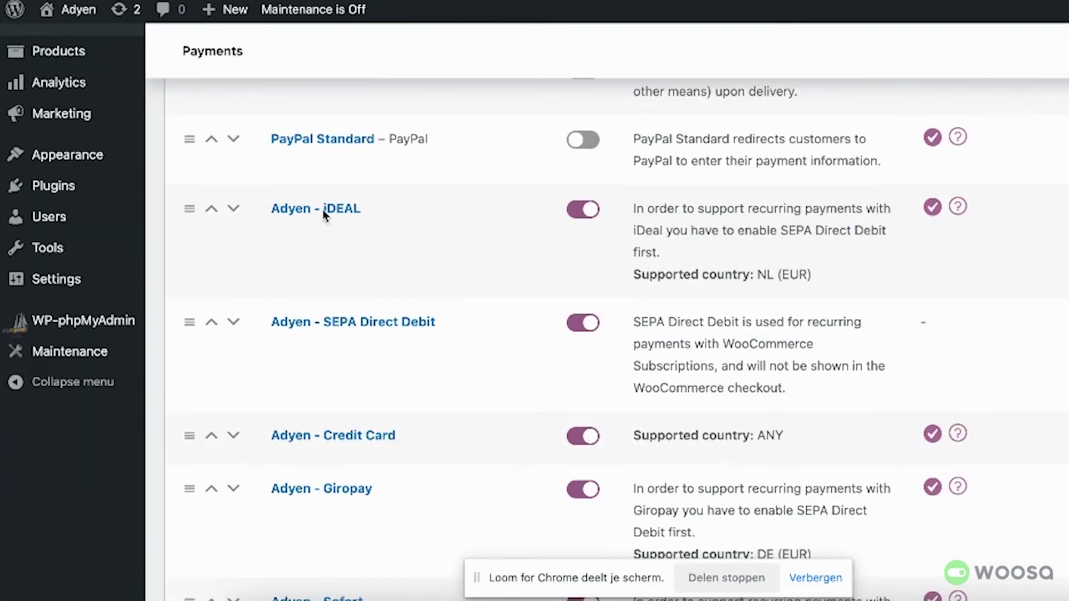
pyautogui.scroll(-2, 348, 379)
pyautogui.scroll(-10, 349, 378)
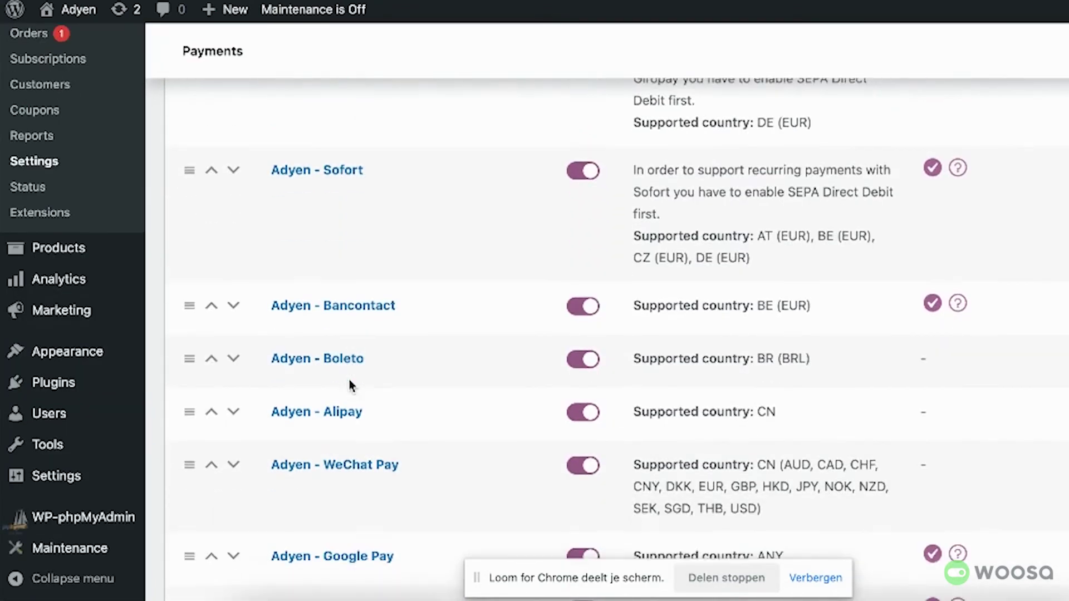
pyautogui.scroll(-7, 349, 382)
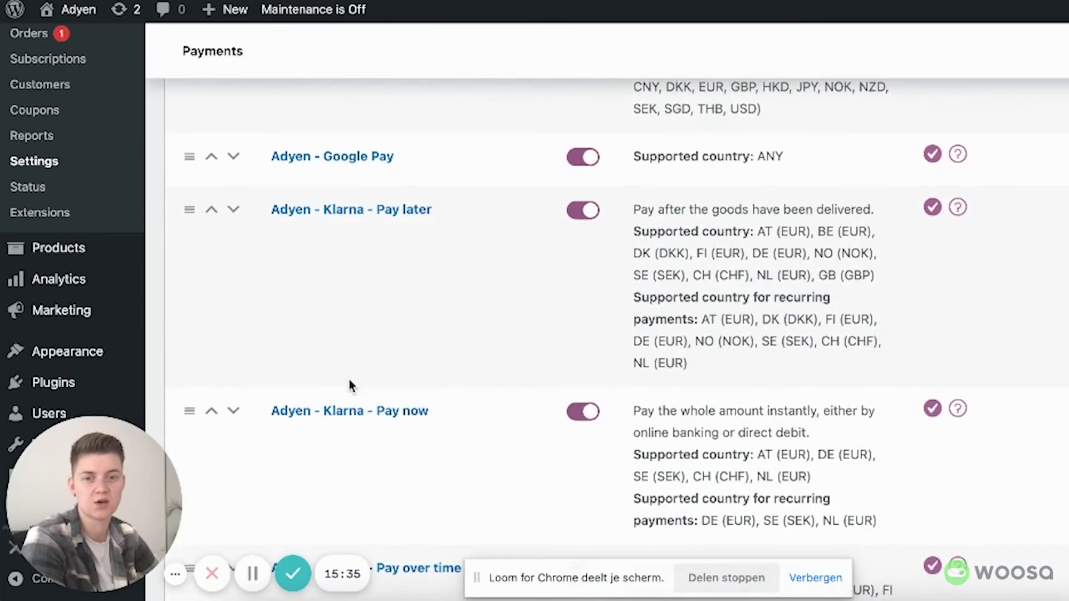
pyautogui.scroll(-3, 348, 379)
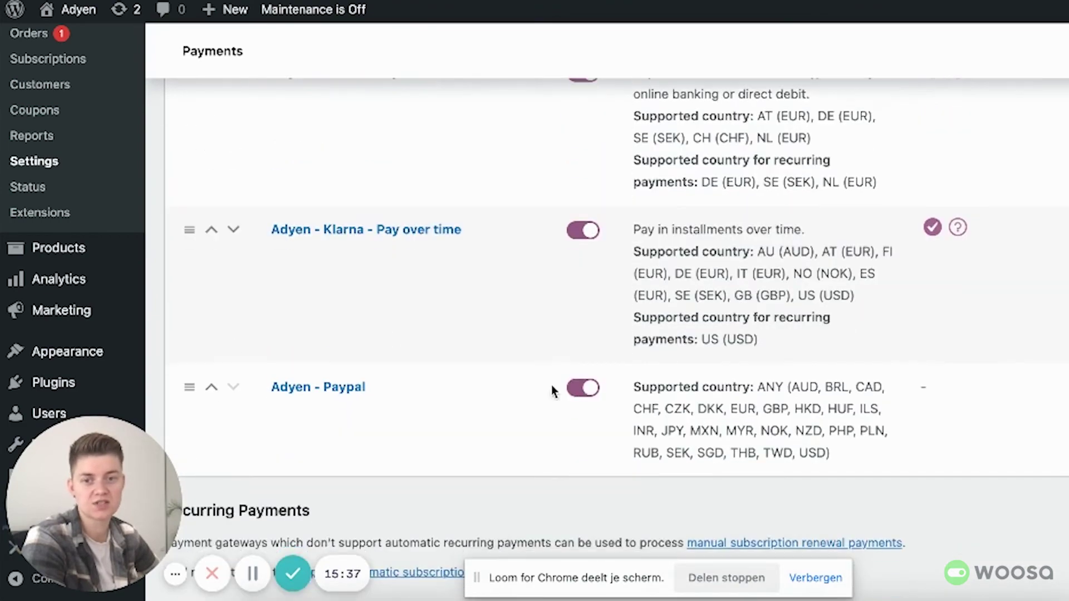
pyautogui.scroll(1, 564, 393)
pyautogui.scroll(15, 566, 379)
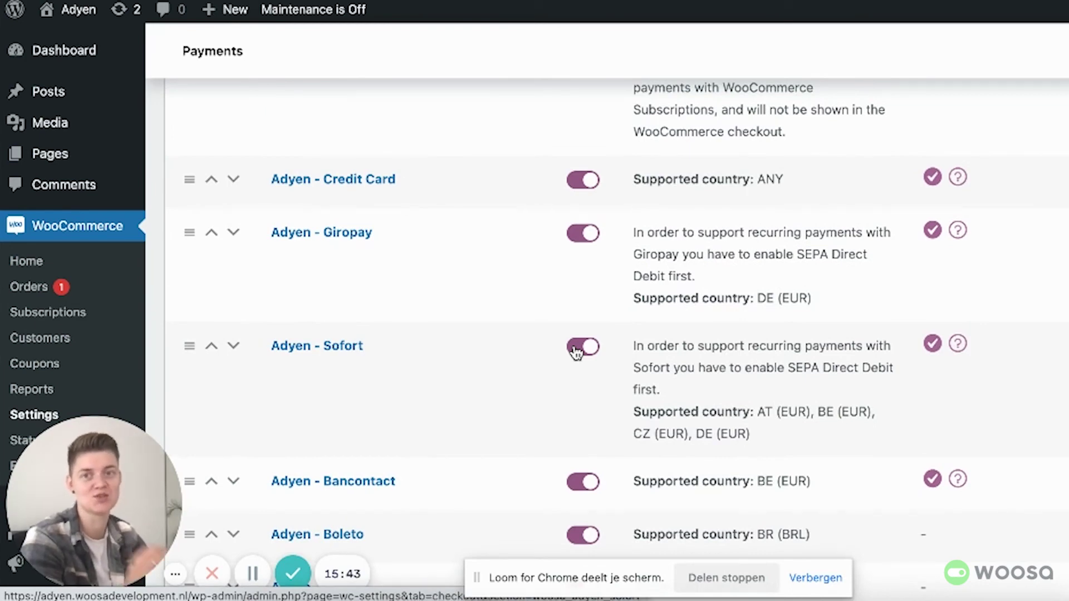
pyautogui.scroll(8, 579, 343)
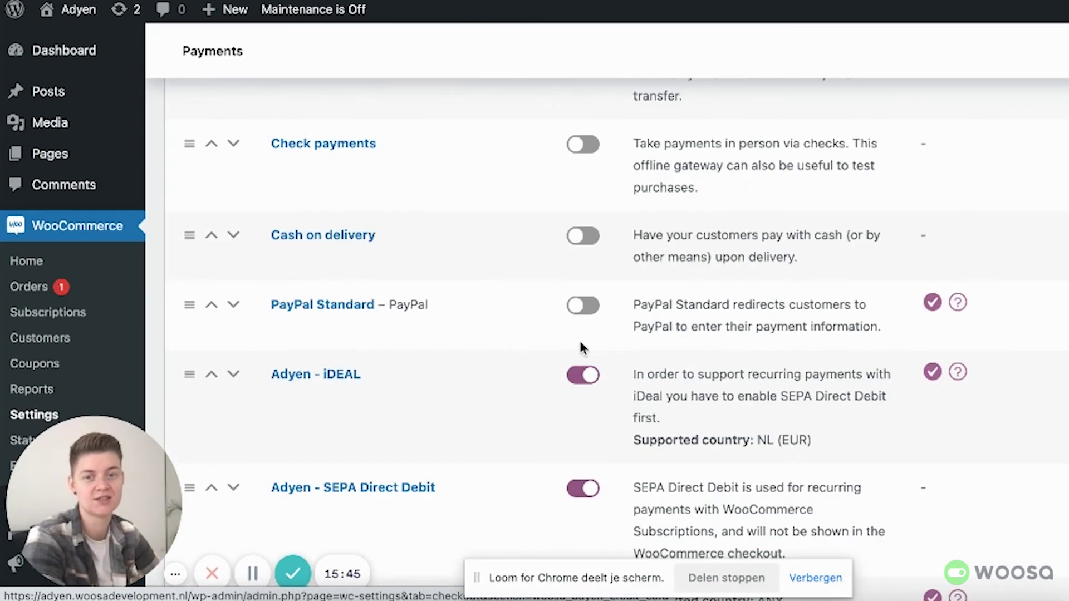
# Step: Open the Adyen - iDEAL settings and point out its 'Adyen - iDEAL' title and empty description
pyautogui.click(336, 380)
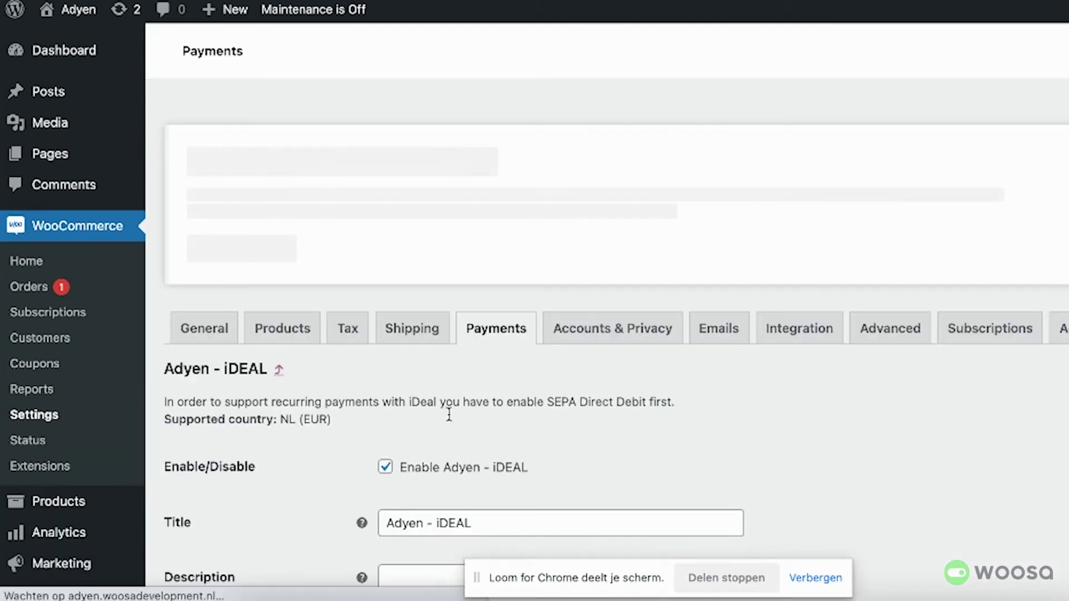
pyautogui.scroll(-3, 528, 464)
pyautogui.click(425, 369)
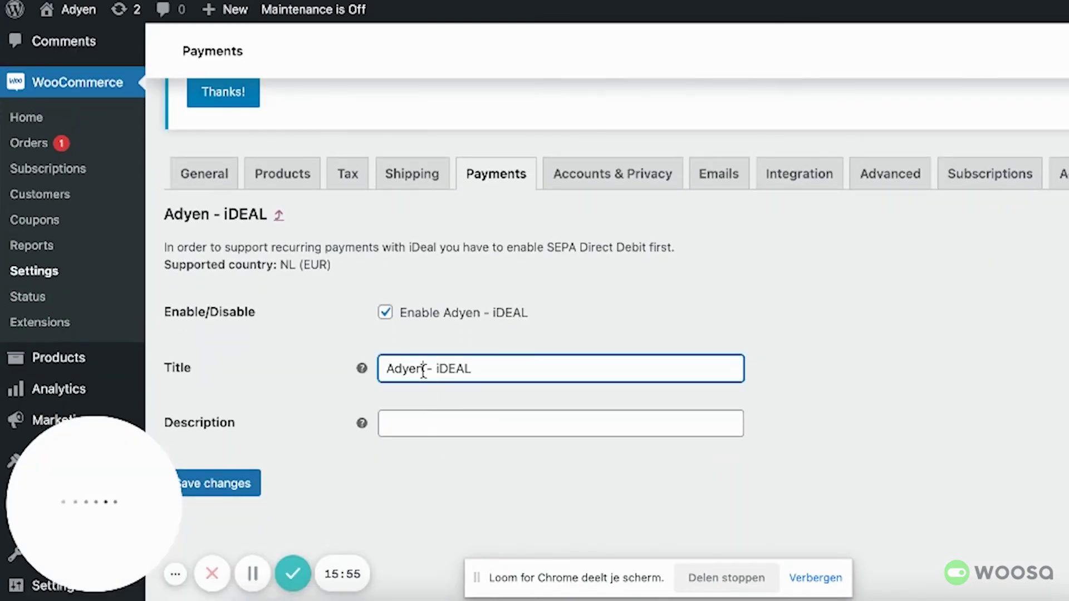
pyautogui.moveTo(439, 369); pyautogui.dragTo(326, 374)
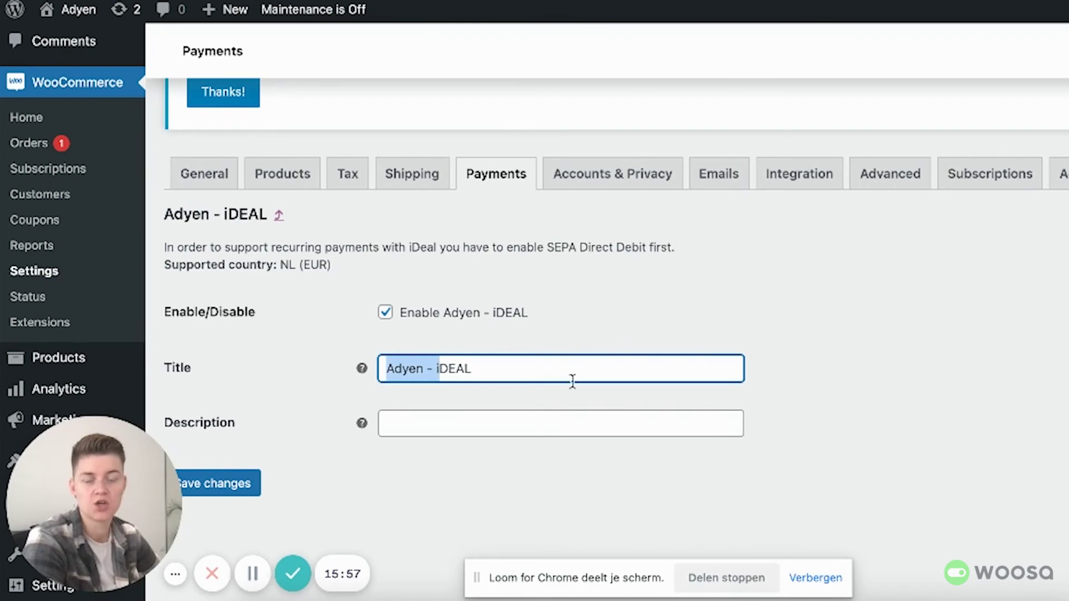
pyautogui.click(562, 417)
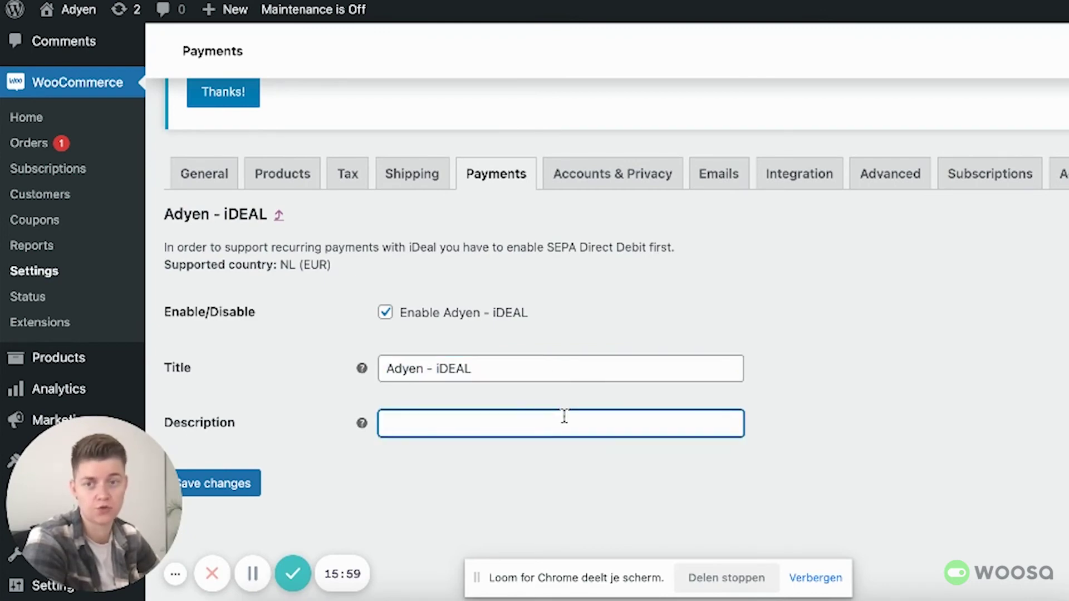
# Step: Highlight the iDEAL notes on SEPA Direct Debit recurring payments and the NL (EUR) requirement
pyautogui.moveTo(365, 276); pyautogui.dragTo(161, 246)
pyautogui.click(623, 290)
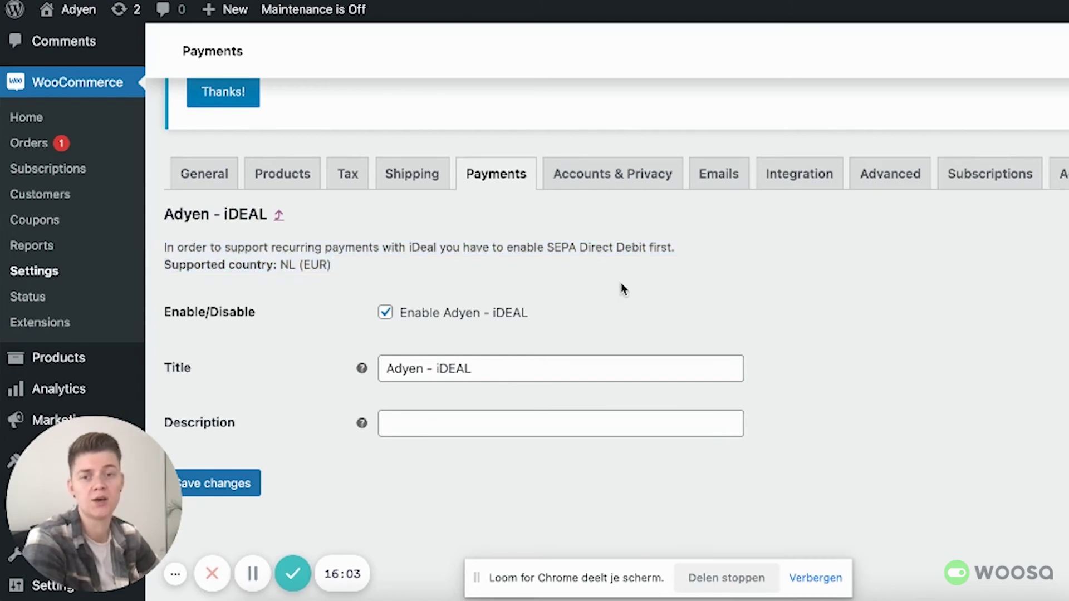
pyautogui.moveTo(346, 271); pyautogui.dragTo(296, 265)
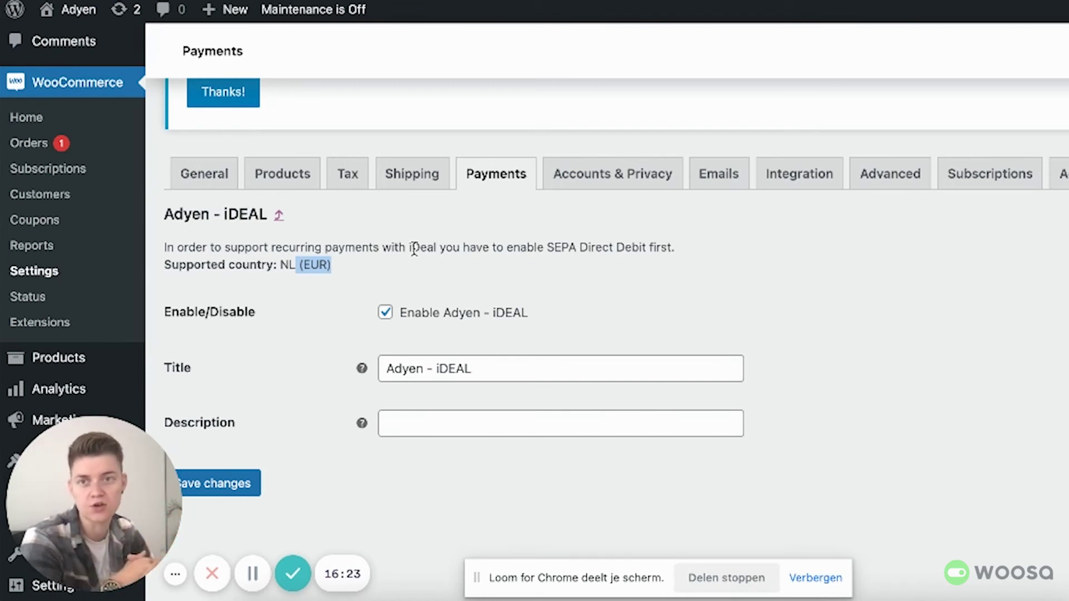
pyautogui.scroll(3, 414, 249)
pyautogui.click(402, 335)
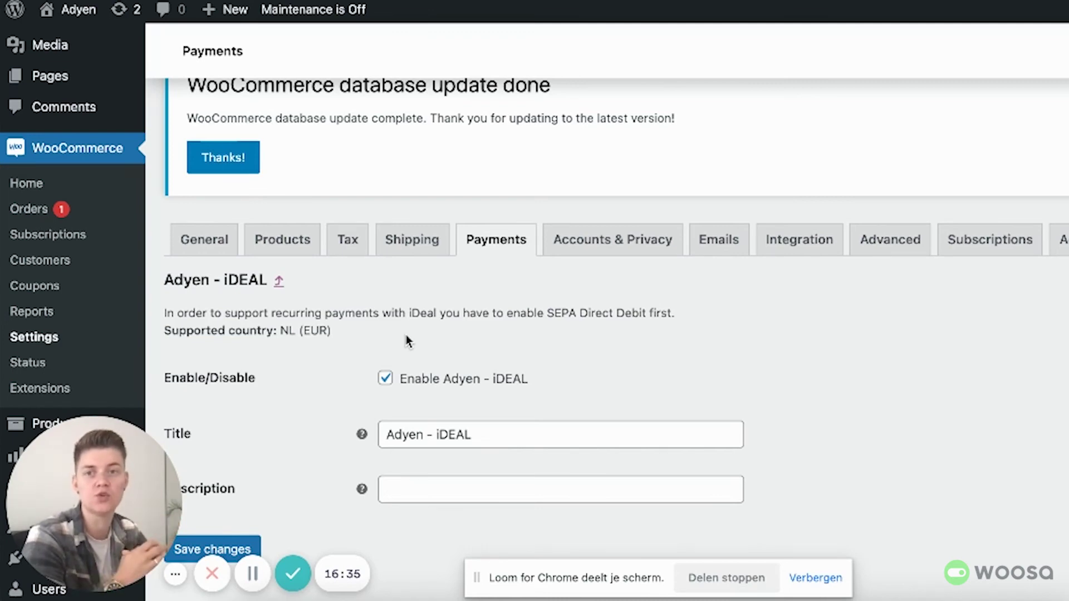
pyautogui.scroll(-2, 518, 306)
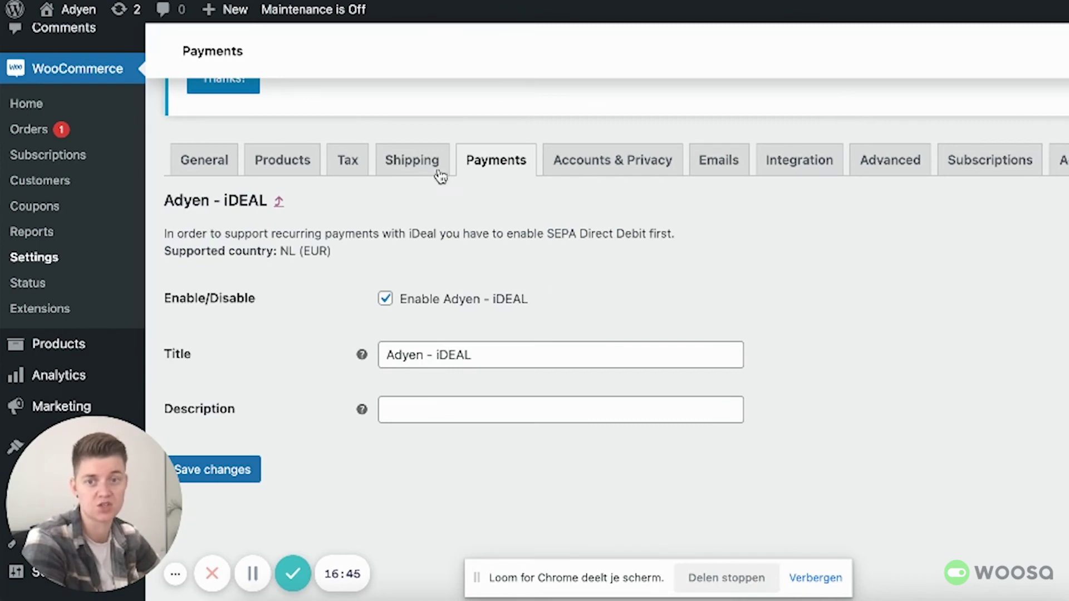
# Step: Drag Adyen - Credit Card above Adyen - iDEAL in the payment methods list
pyautogui.click(278, 201)
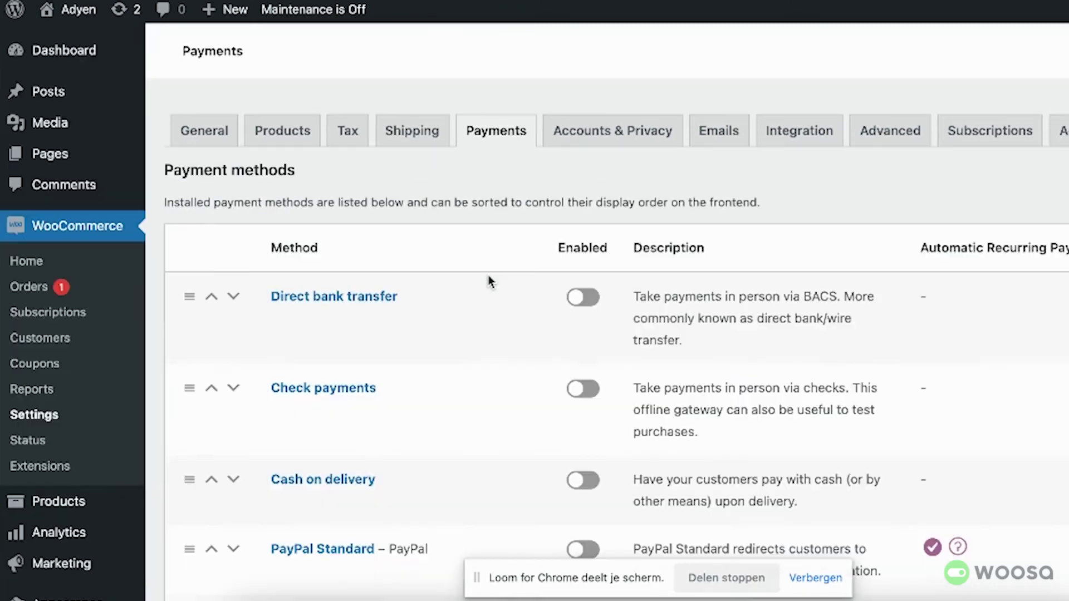
pyautogui.scroll(-5, 389, 341)
pyautogui.scroll(-1, 389, 341)
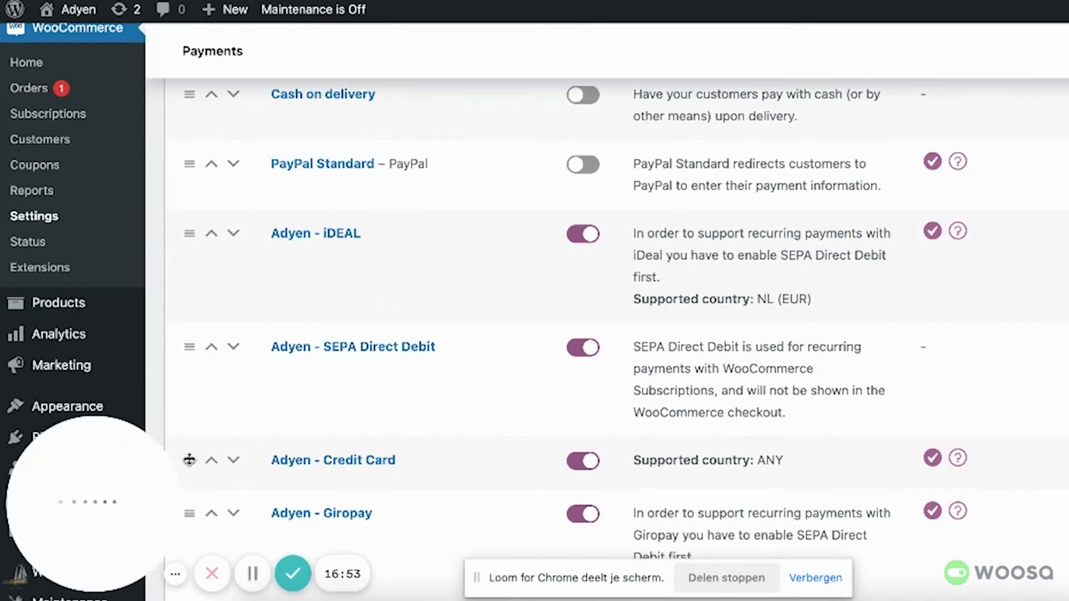
pyautogui.moveTo(189, 459); pyautogui.dragTo(186, 239)
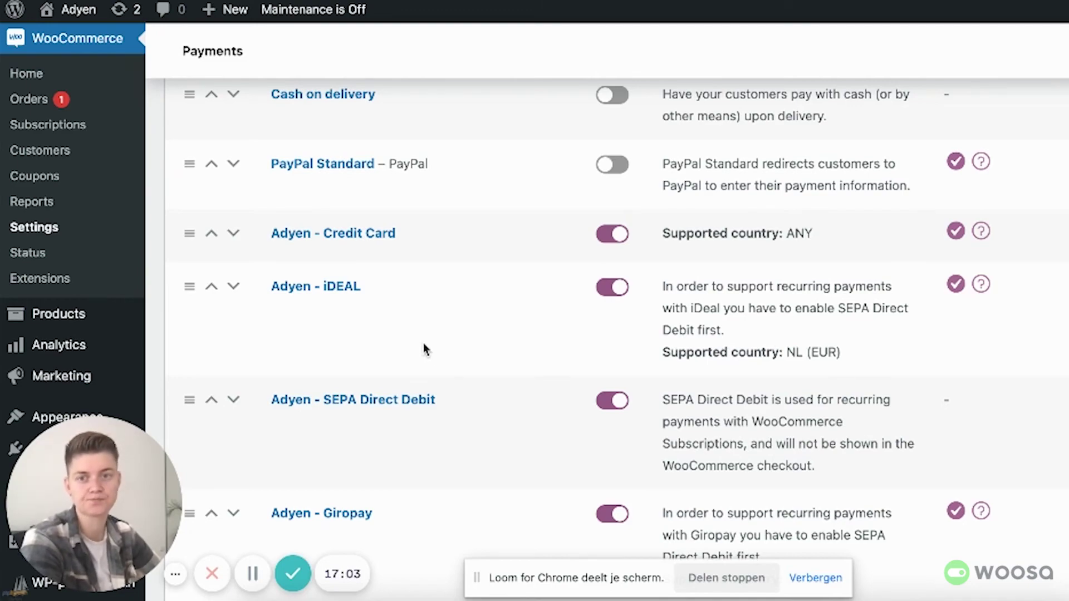
pyautogui.scroll(10, 438, 330)
pyautogui.scroll(3, 439, 330)
pyautogui.moveTo(69, 9)
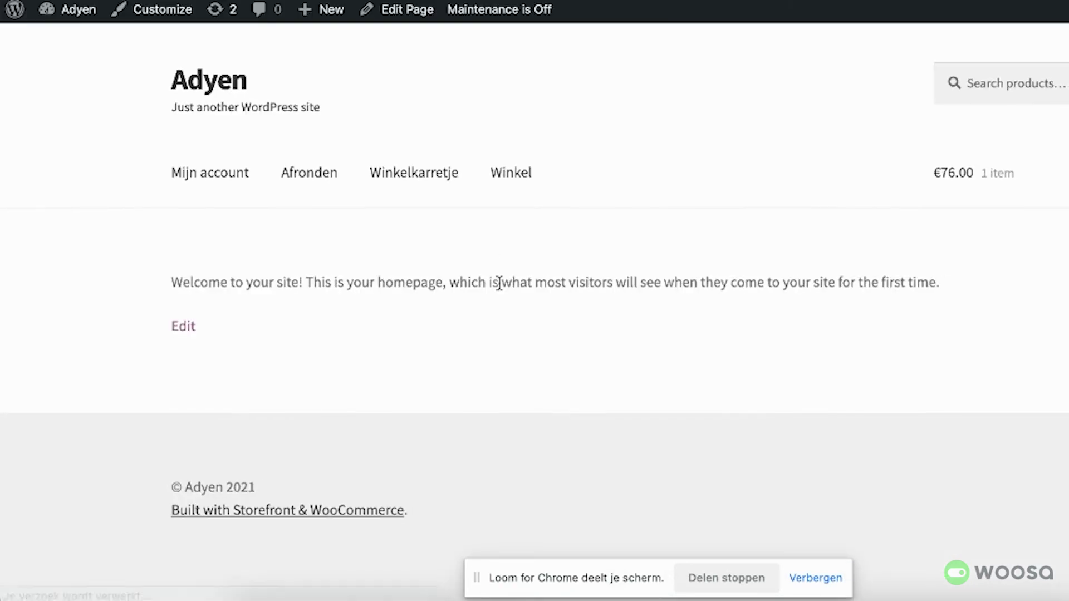
# Step: Review the checkout's Spain billing details and its Credit Card and Google Pay options
pyautogui.moveTo(988, 189)
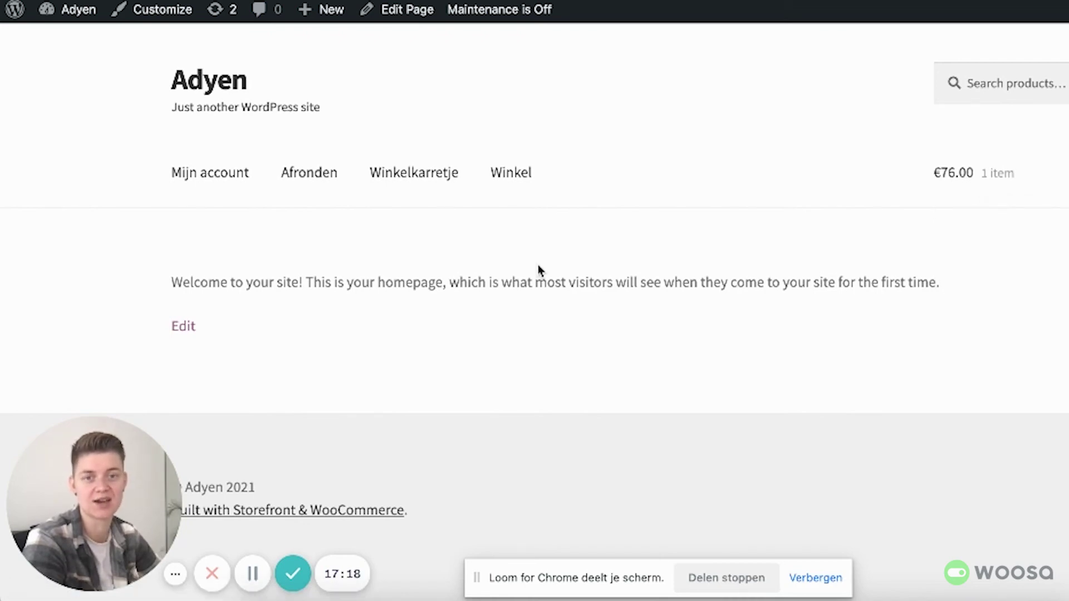
pyautogui.scroll(-9, 543, 292)
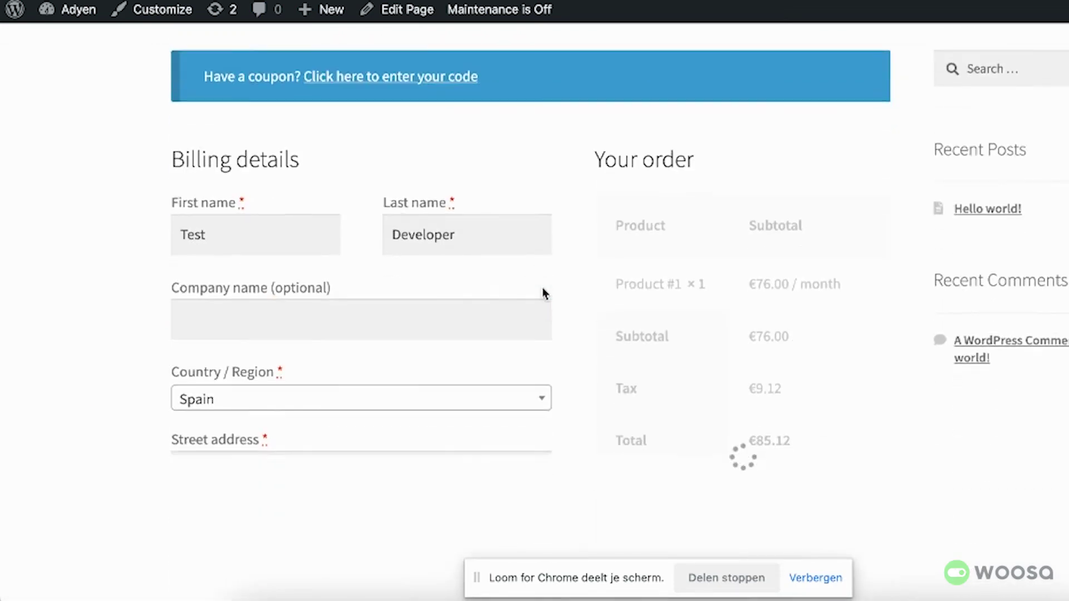
pyautogui.scroll(-10, 543, 295)
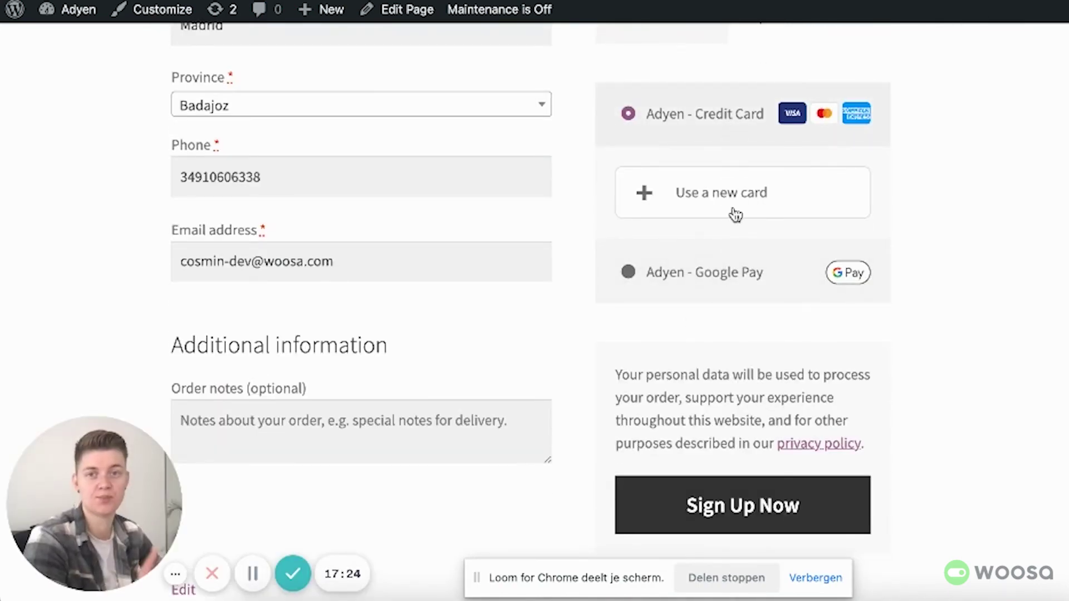
pyautogui.scroll(6, 336, 183)
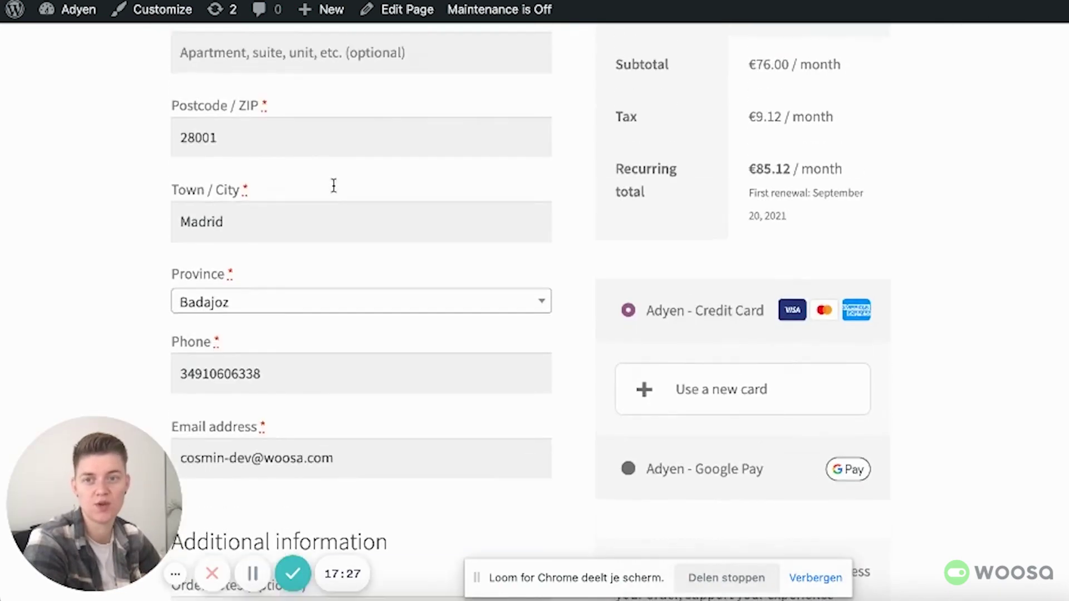
pyautogui.scroll(2, 301, 506)
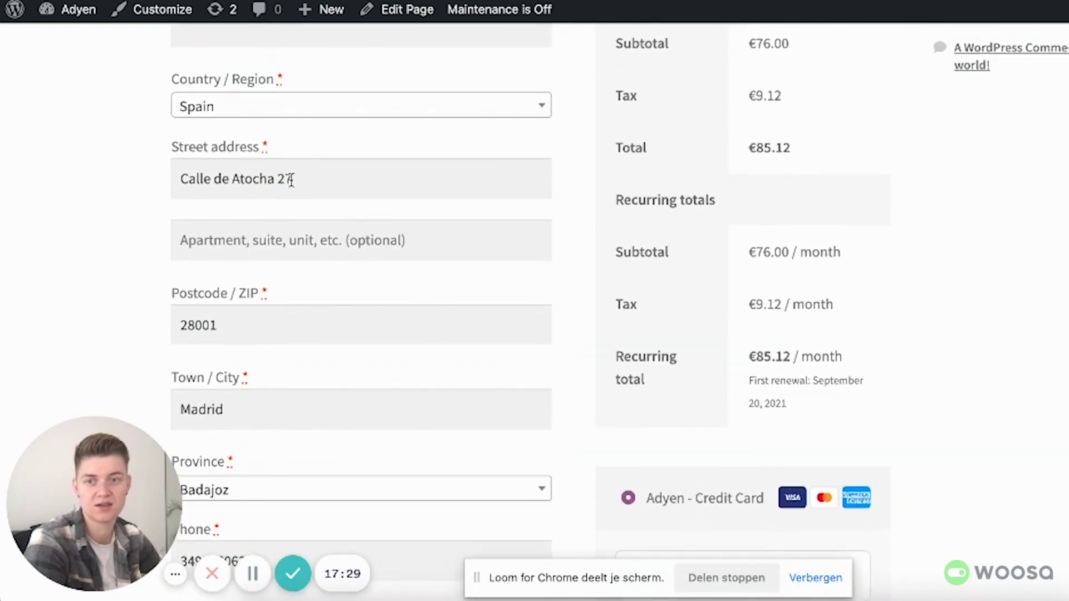
# Step: Set the billing country to Netherlands and check the resulting payment methods
pyautogui.click(287, 102)
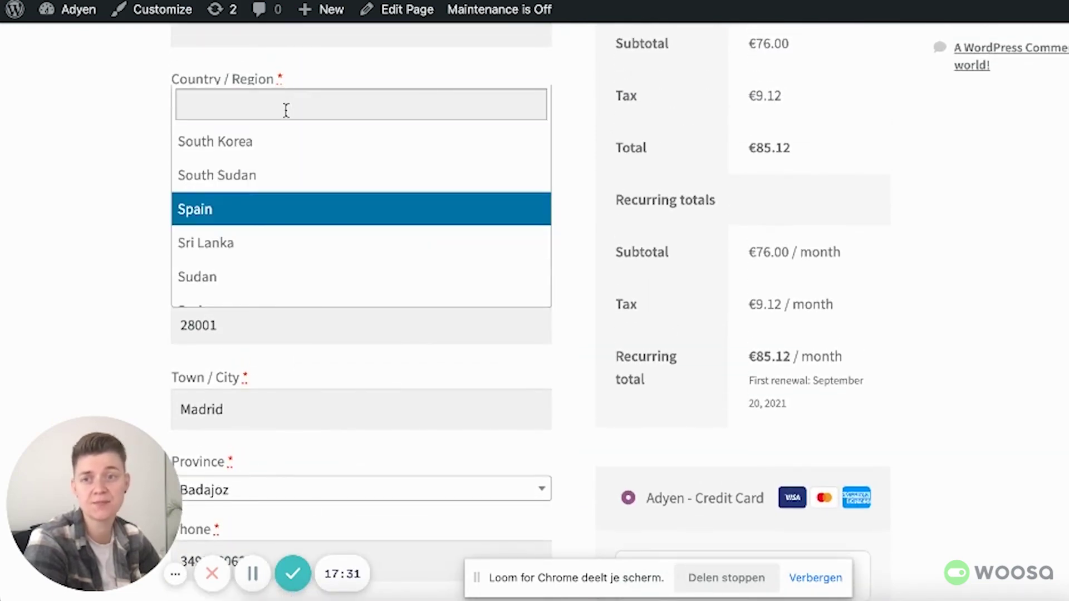
pyautogui.write('nether')
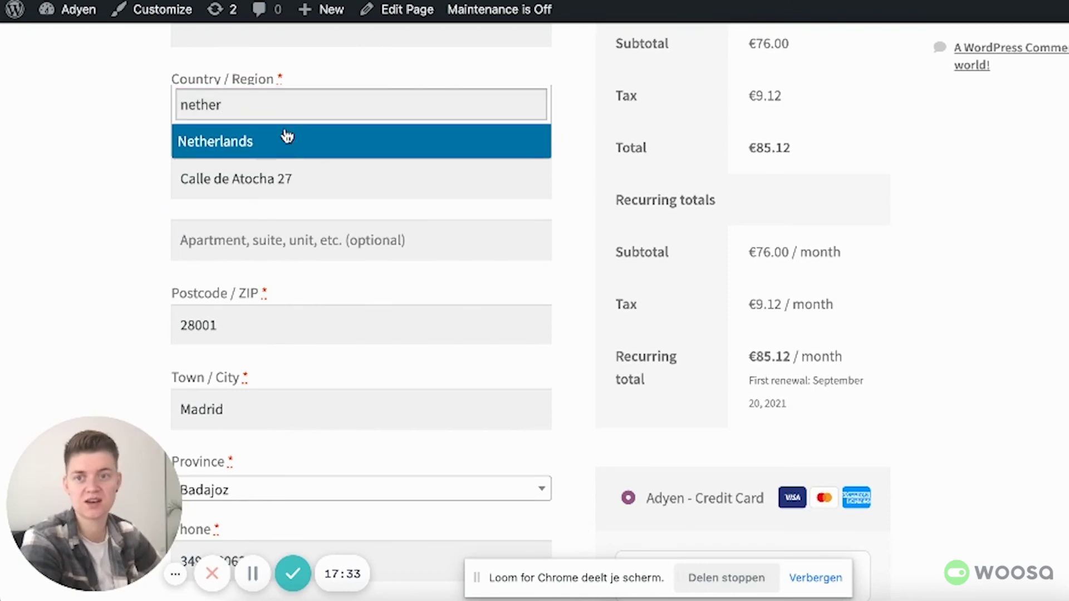
pyautogui.click(286, 139)
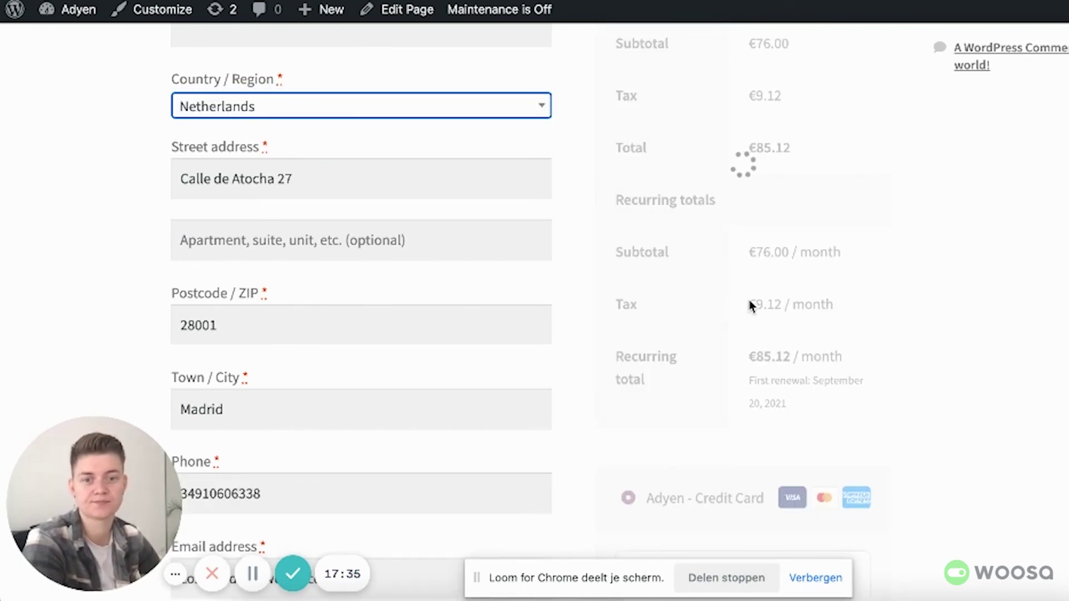
pyautogui.scroll(-3, 819, 345)
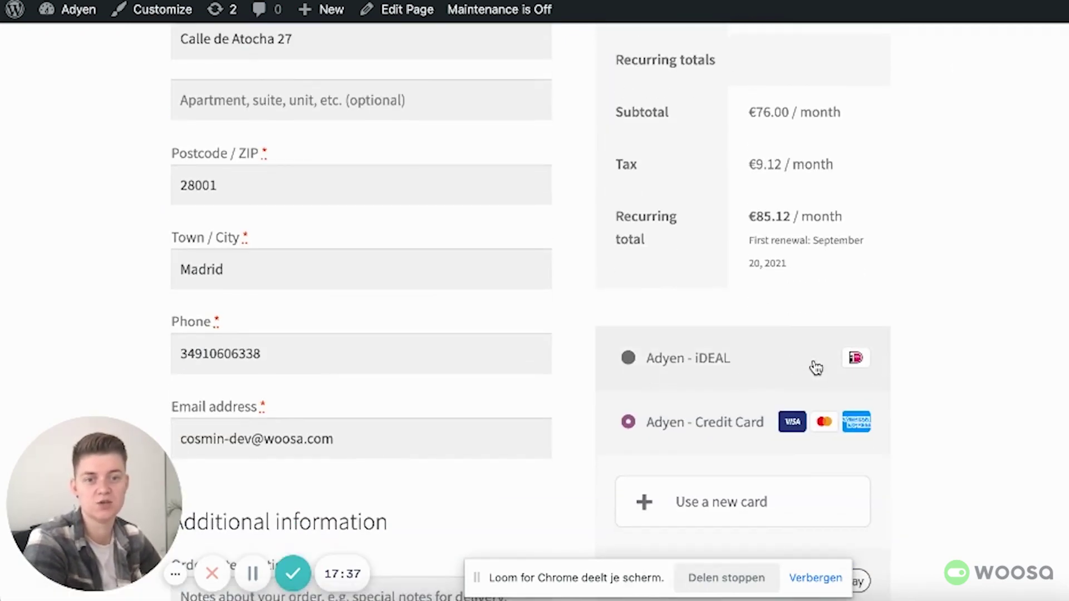
pyautogui.scroll(-3, 814, 365)
pyautogui.scroll(-3, 816, 368)
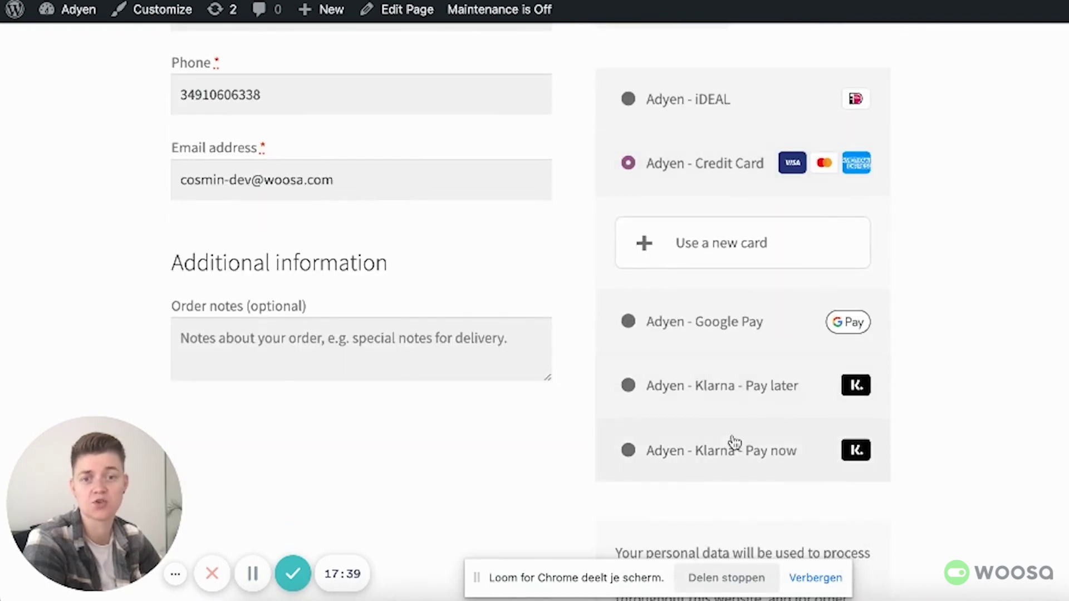
pyautogui.scroll(4, 445, 306)
pyautogui.scroll(5, 417, 295)
# Step: Change the billing country to Germany, adding Giropay and Sofort to the payment options
pyautogui.click(372, 149)
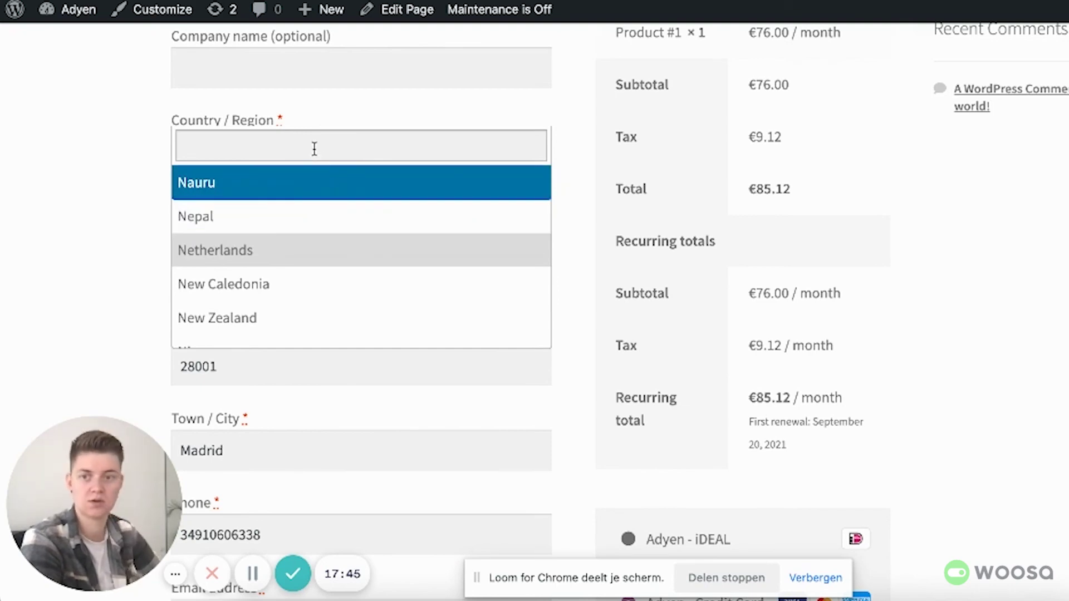
pyautogui.write('ger')
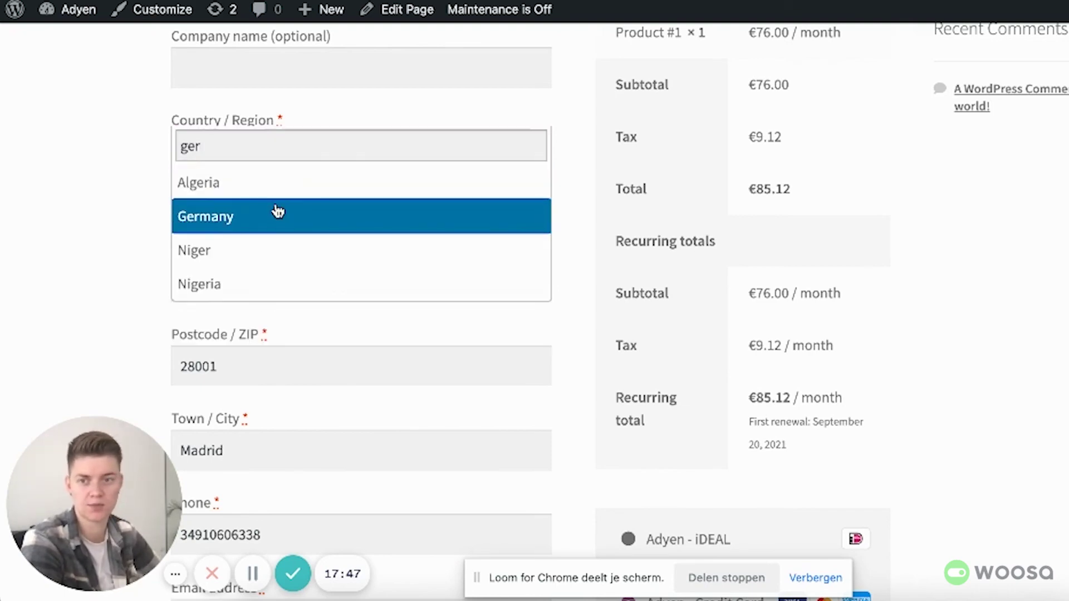
pyautogui.click(278, 212)
pyautogui.scroll(-5, 894, 356)
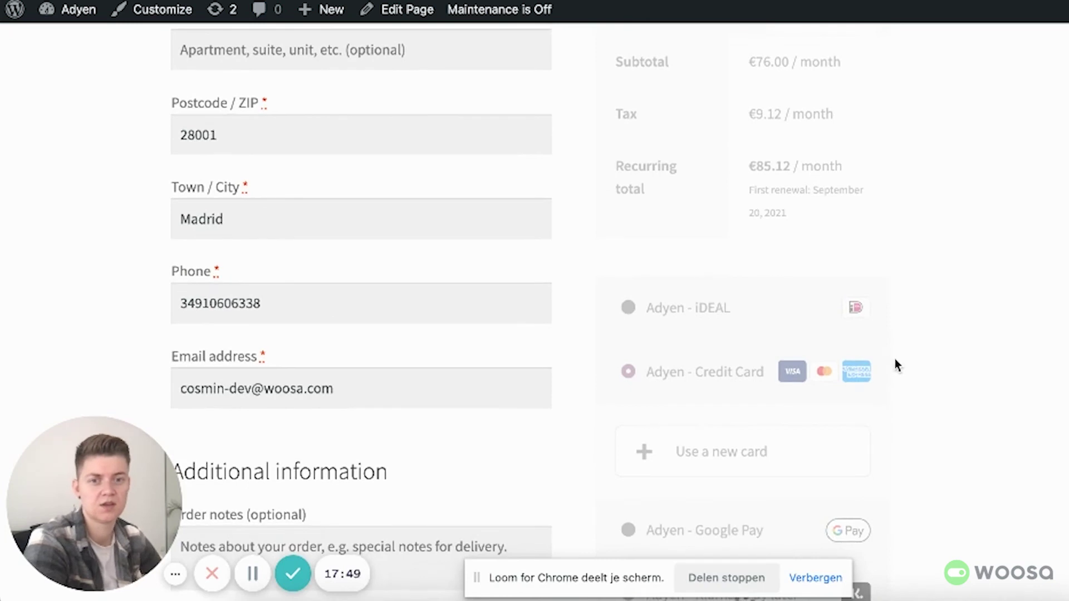
pyautogui.scroll(-3, 889, 370)
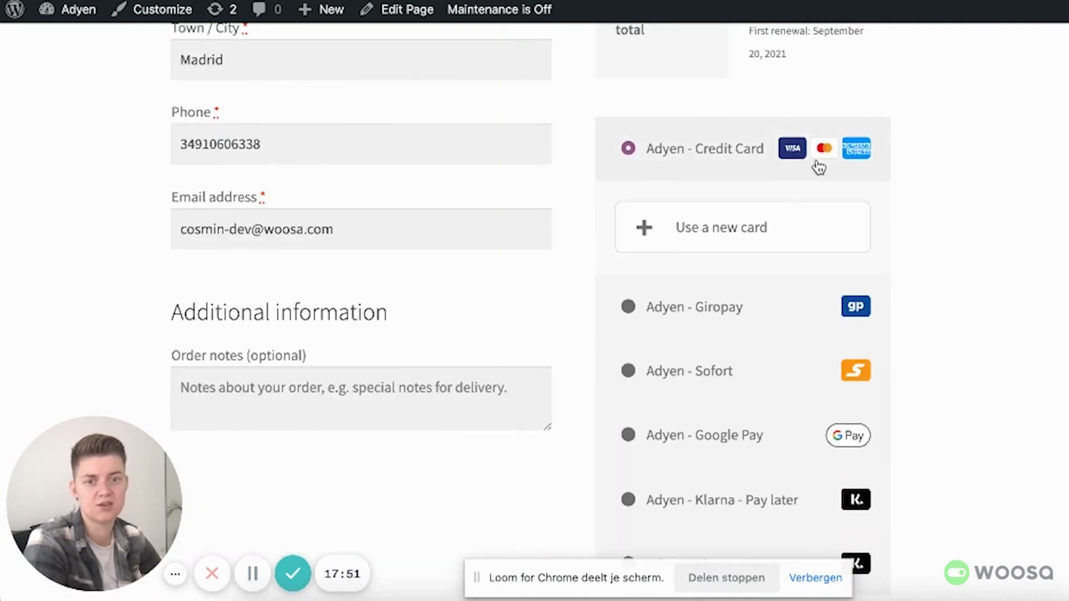
pyautogui.scroll(-1, 802, 384)
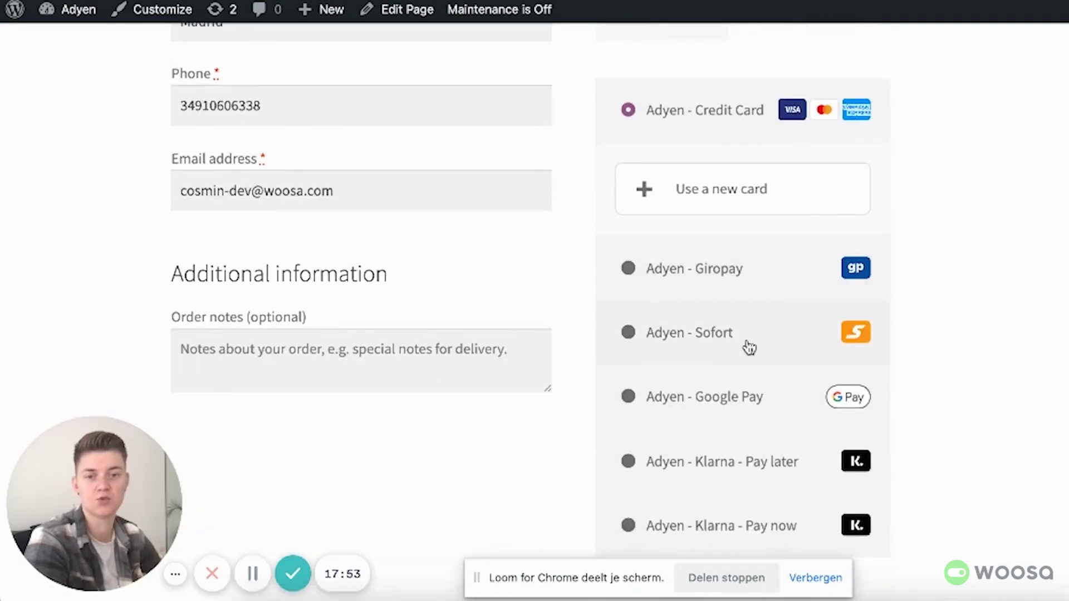
pyautogui.scroll(-3, 744, 377)
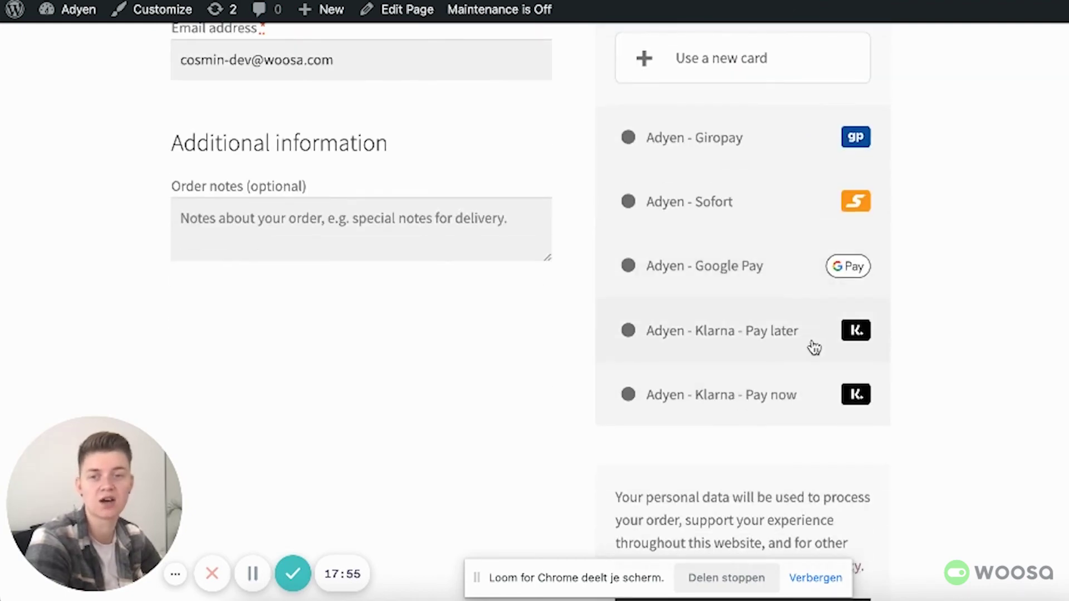
pyautogui.scroll(6, 691, 368)
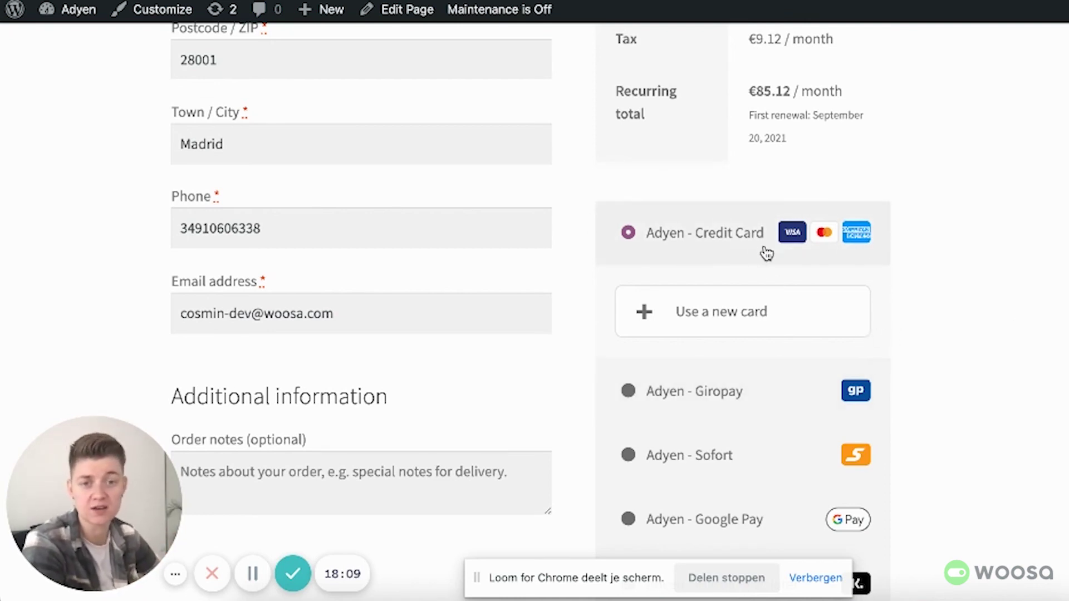
# Step: Choose 'Use a new card' under Adyen - Credit Card, revealing empty card number, expiry, CVC and name fields
pyautogui.click(706, 322)
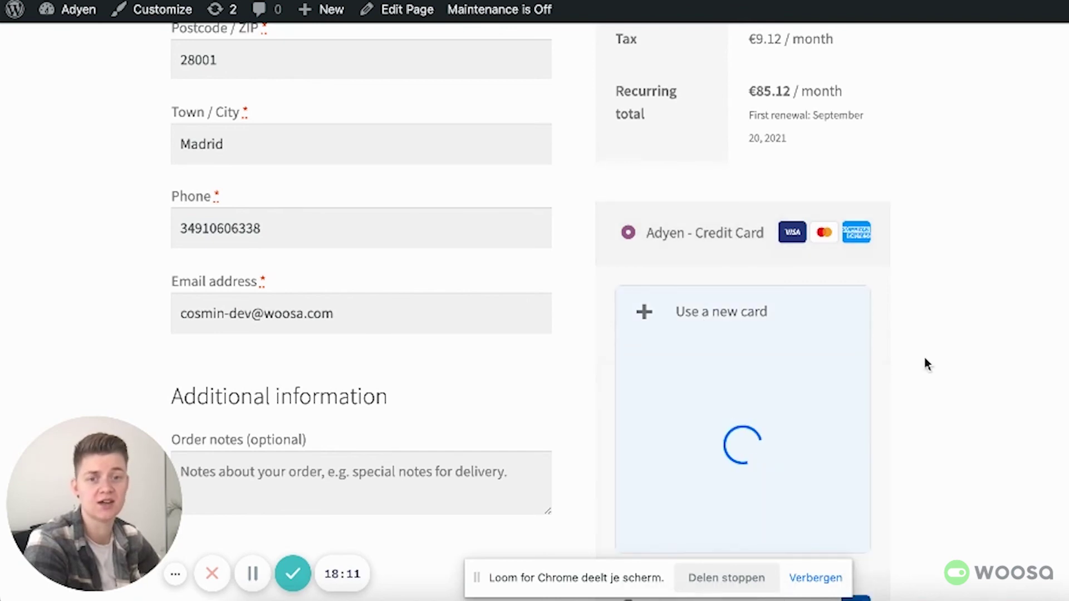
pyautogui.scroll(-2, 936, 365)
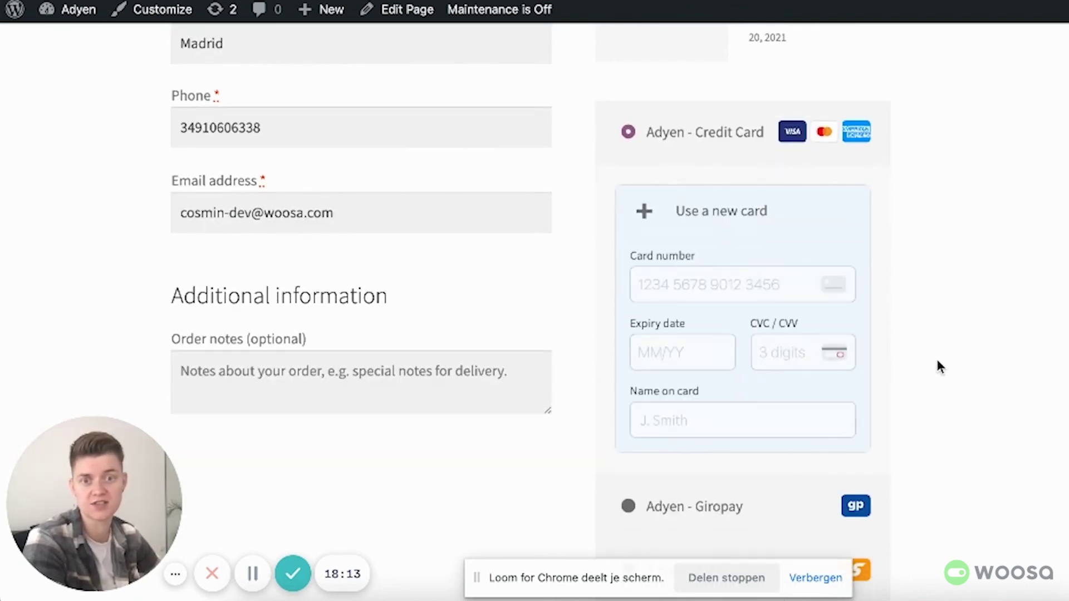
pyautogui.click(711, 286)
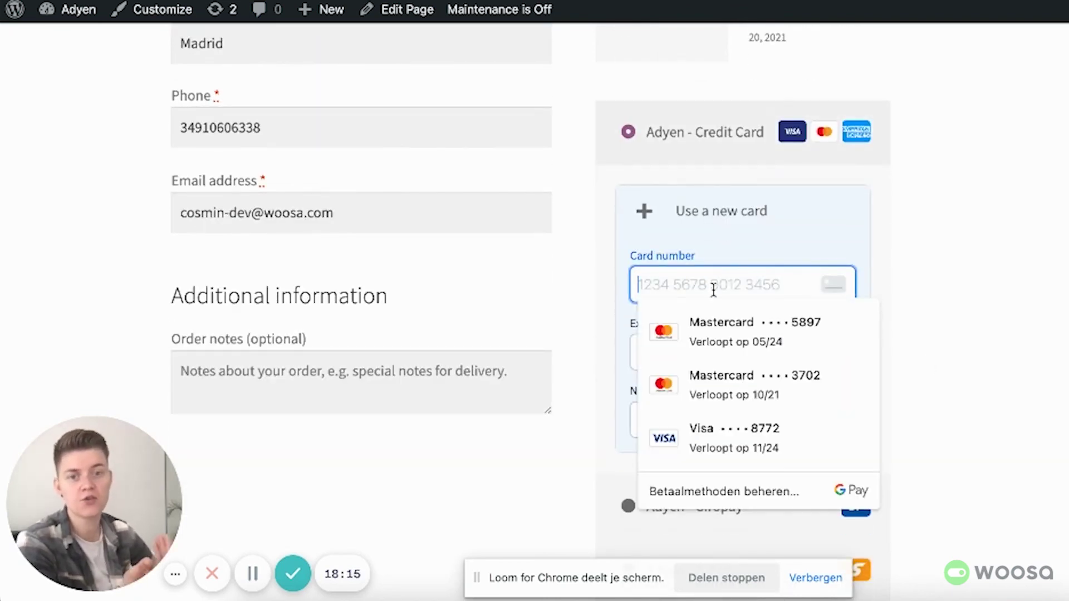
pyautogui.press('Escape')
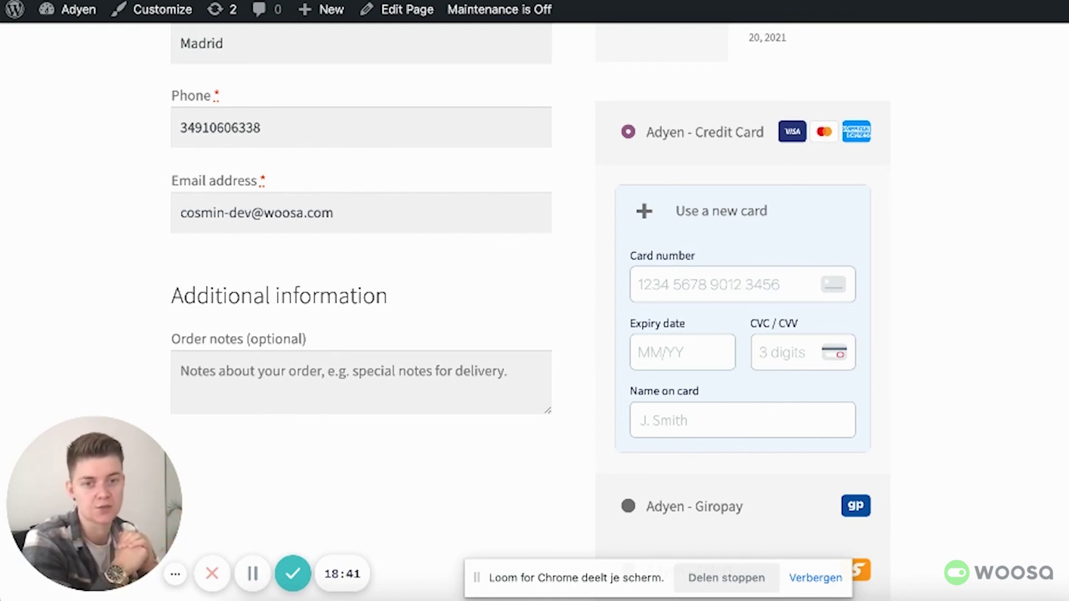
pyautogui.scroll(-4, 912, 390)
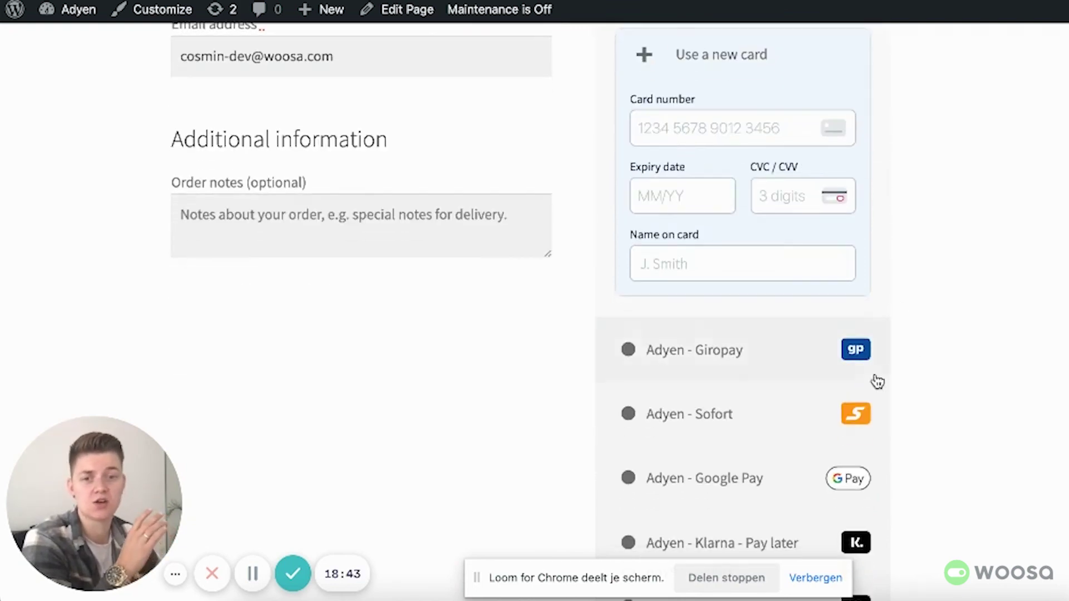
pyautogui.scroll(2, 807, 356)
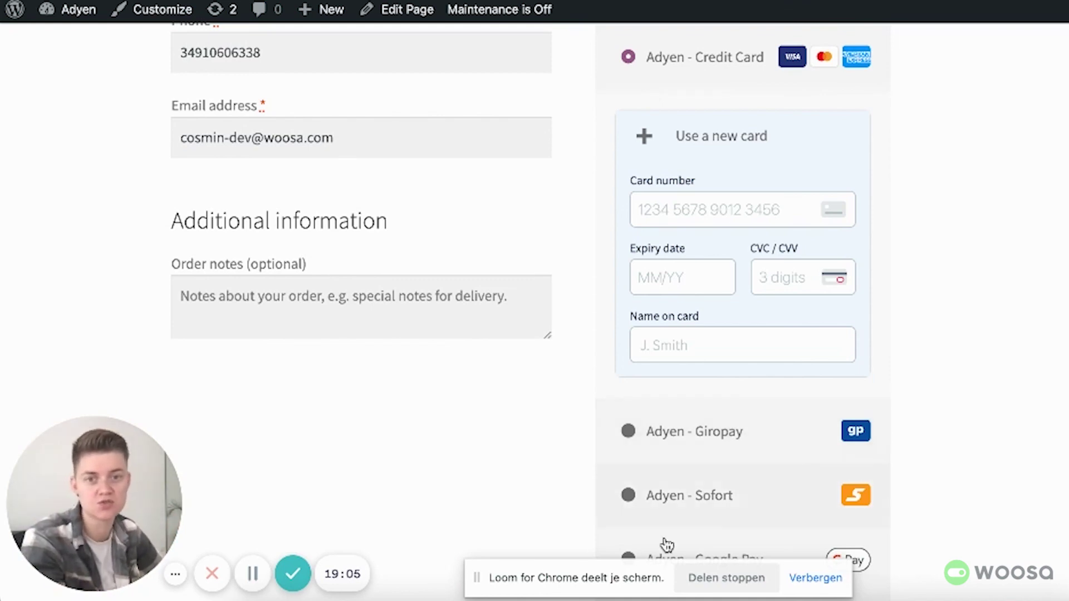
pyautogui.click(738, 216)
pyautogui.click(1063, 227)
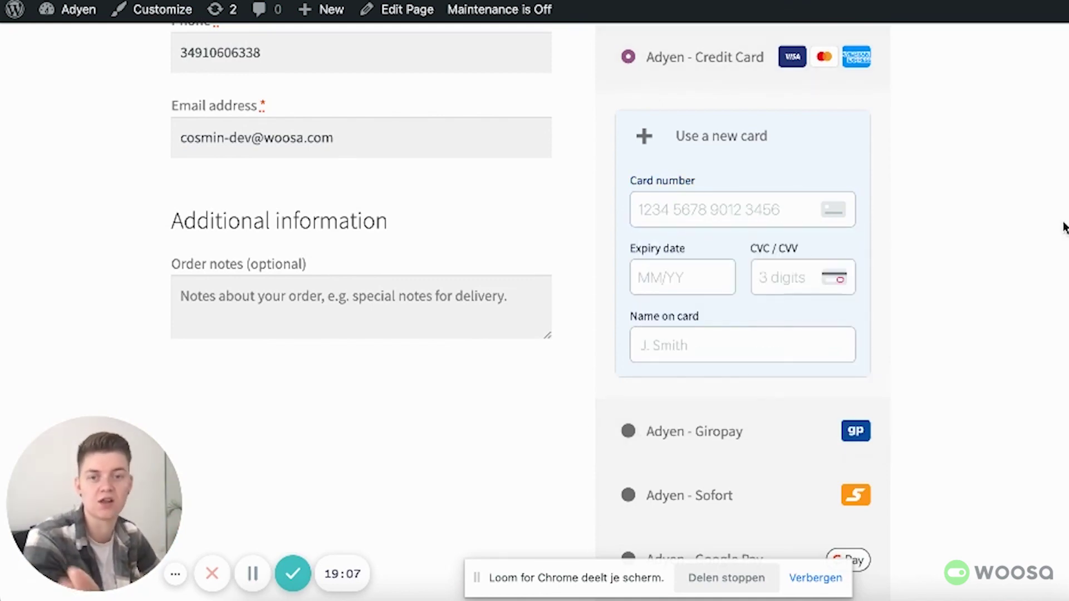
pyautogui.scroll(-2, 1022, 302)
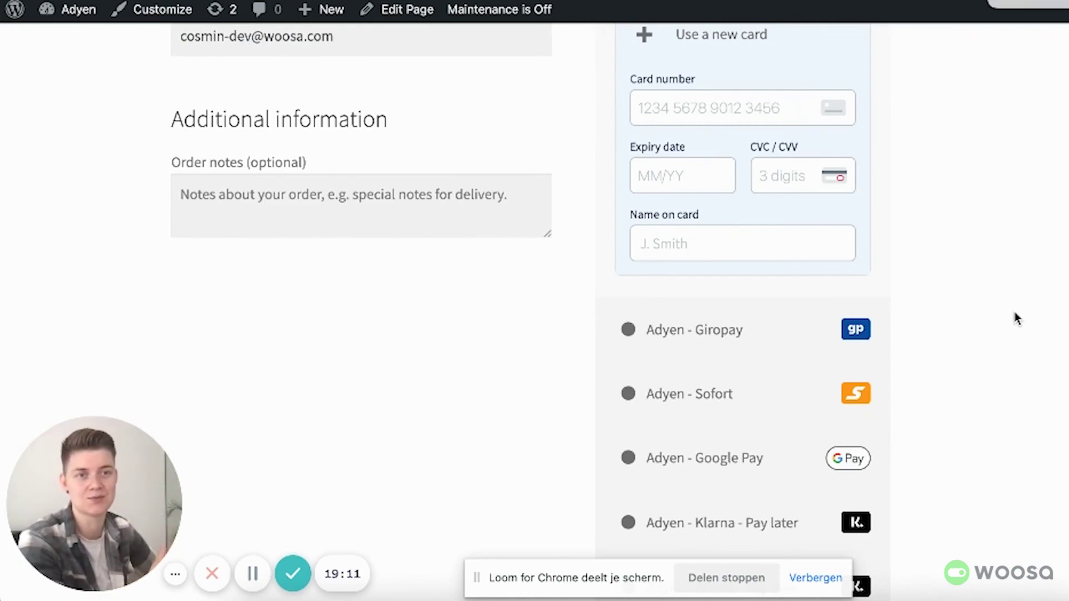
pyautogui.scroll(12, 1014, 318)
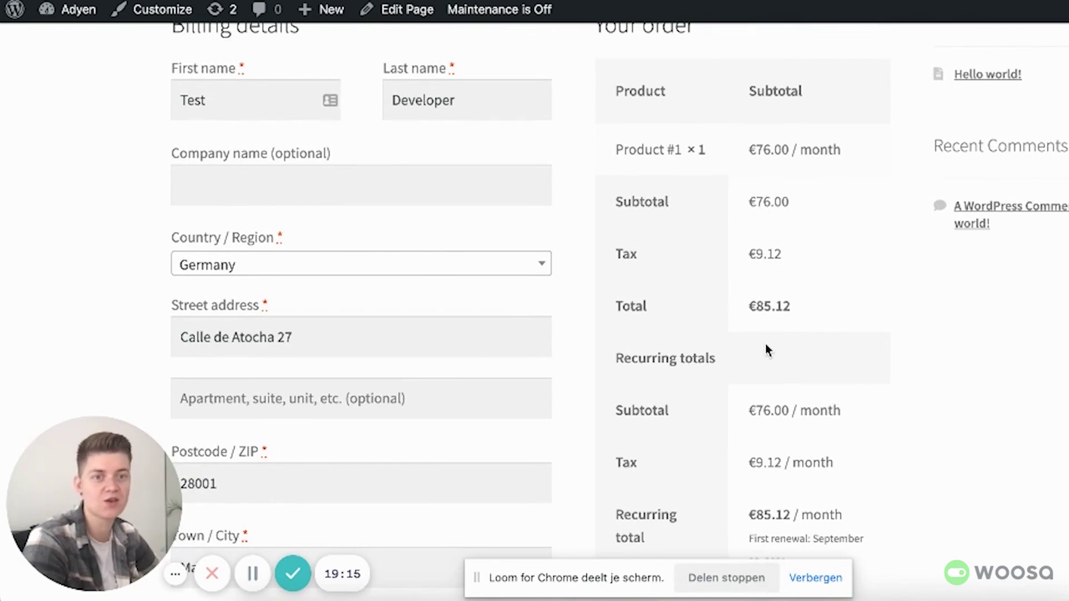
pyautogui.scroll(3, 766, 344)
pyautogui.scroll(1, 766, 344)
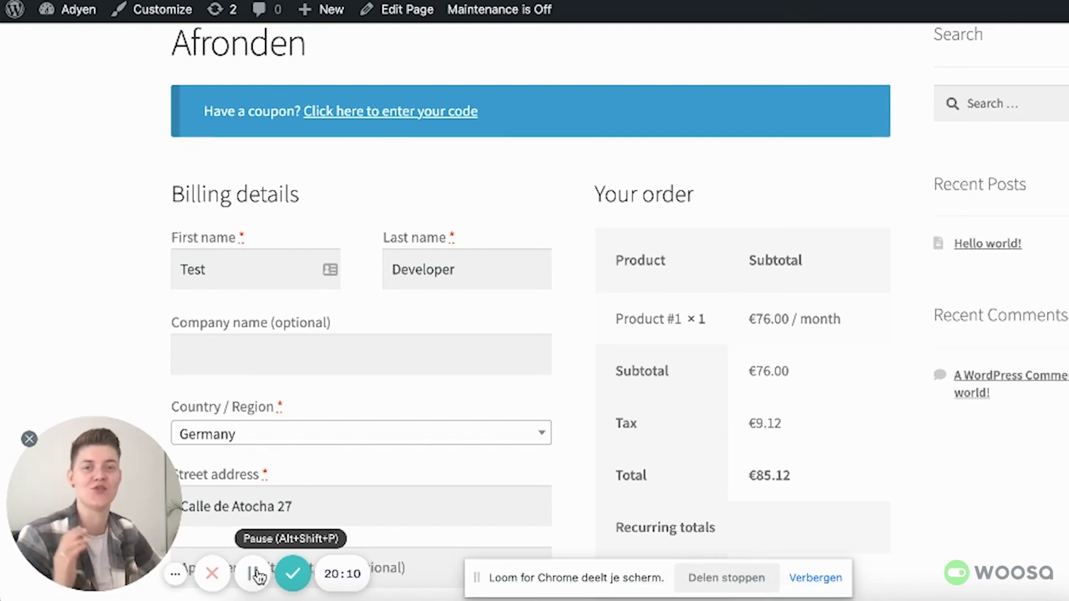
pyautogui.scroll(-1, 257, 576)
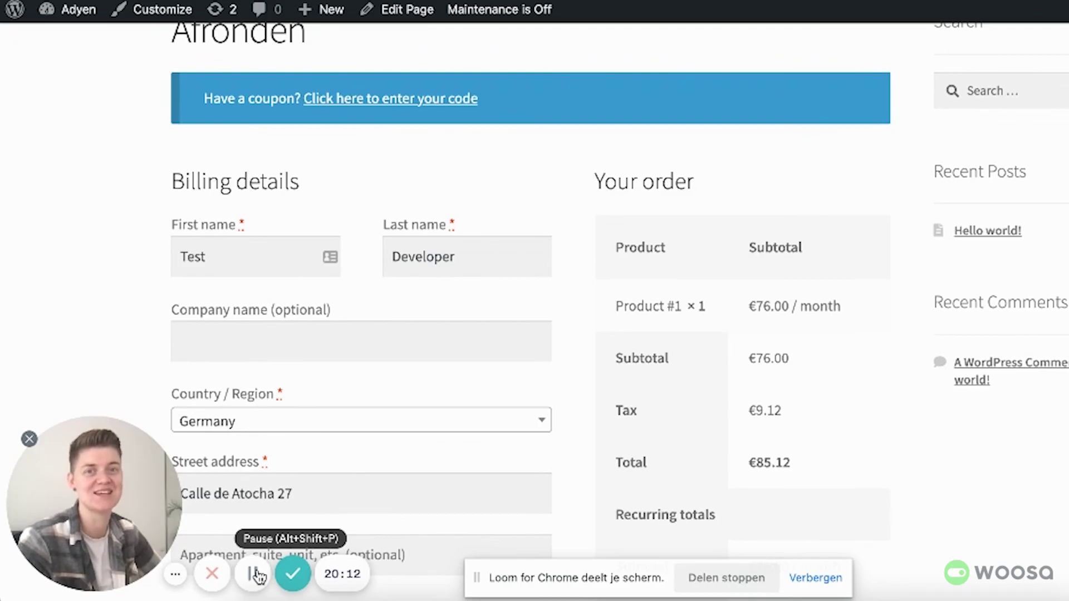